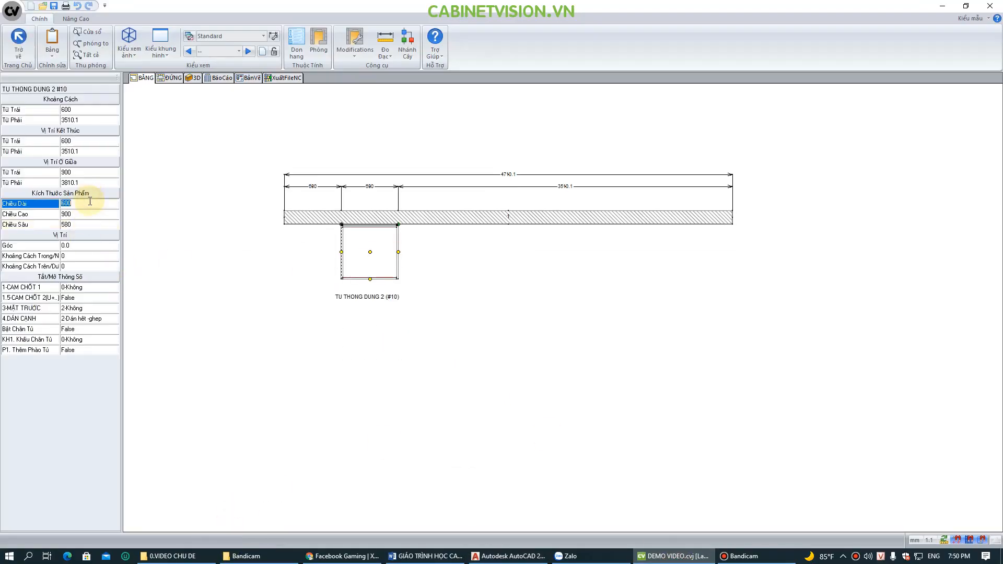
Set the cabinet's length to 2300, height to 1520 and depth to 380.
type("00")
key("Return")
left_click(477, 295)
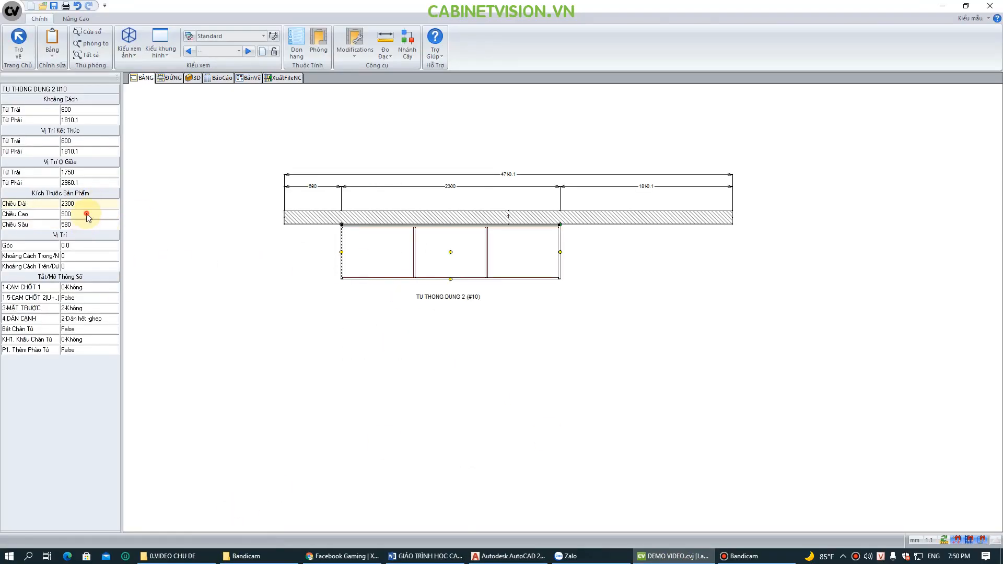
type("3")
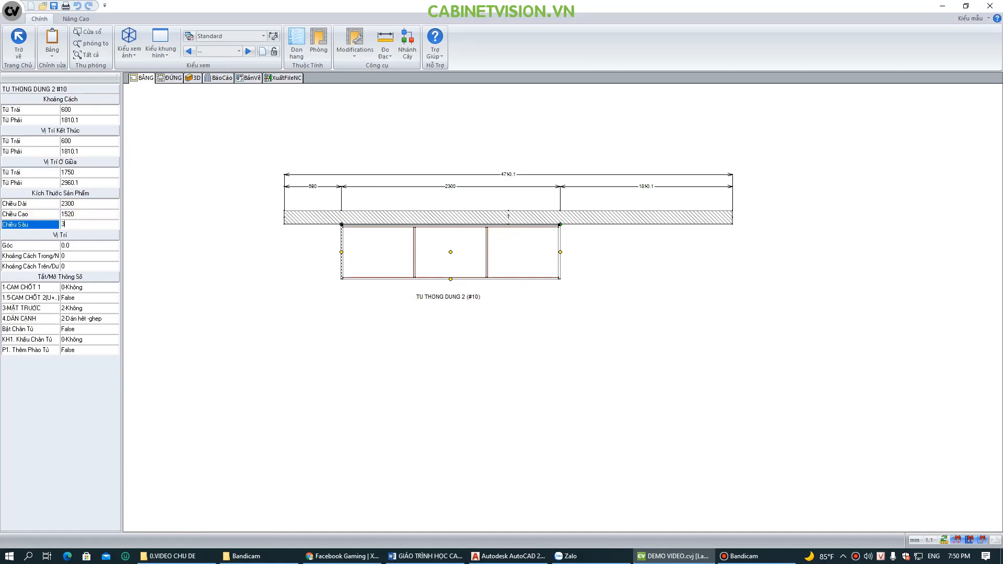
type("80")
key("Return")
Open the cabinet for editing and set its toe-kick height (Chiều cao chân tủ) to 60.
double_click(501, 245)
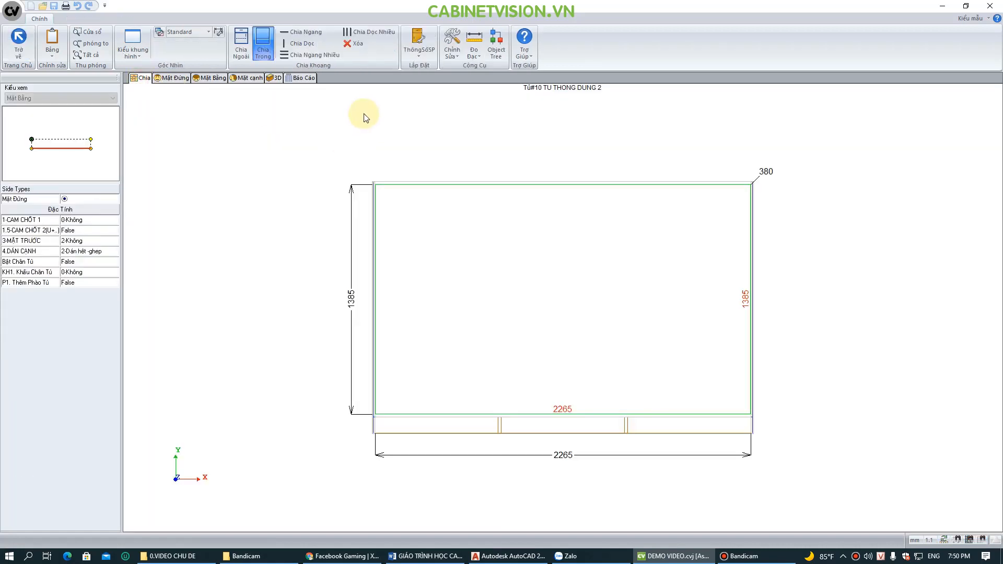
left_click(419, 42)
left_click(441, 215)
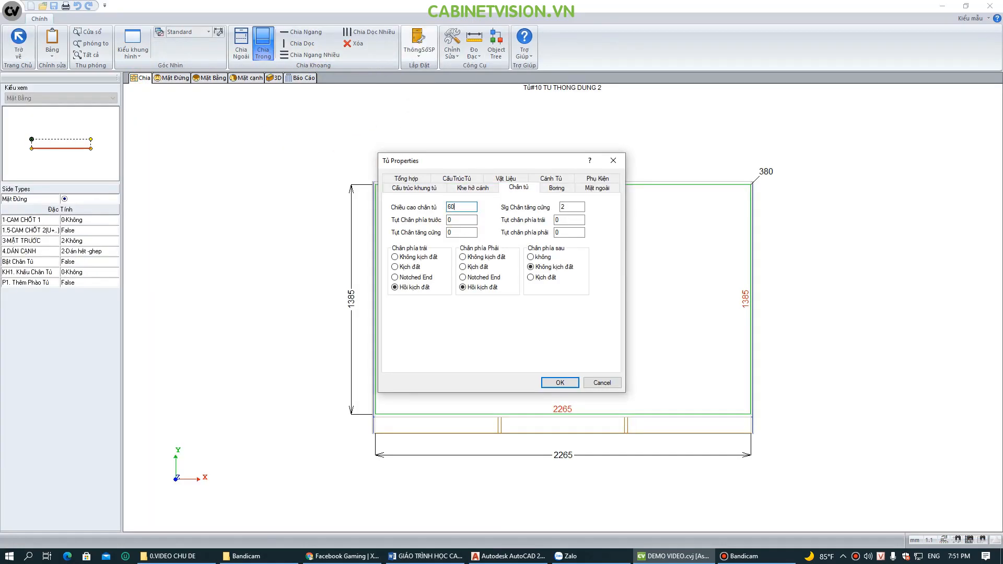
key("Return")
Import the CAU THANG.dxf staircase drawing into the cabinet's front elevation and place it beside the cabinet on its left.
left_click(172, 78)
left_click(60, 219)
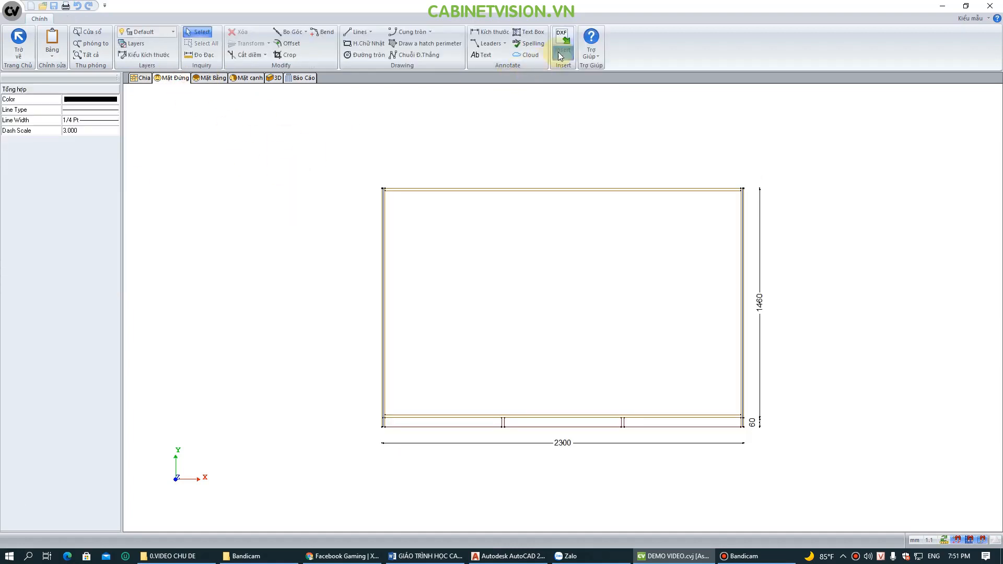
left_click(563, 44)
left_click(571, 117)
left_click(547, 187)
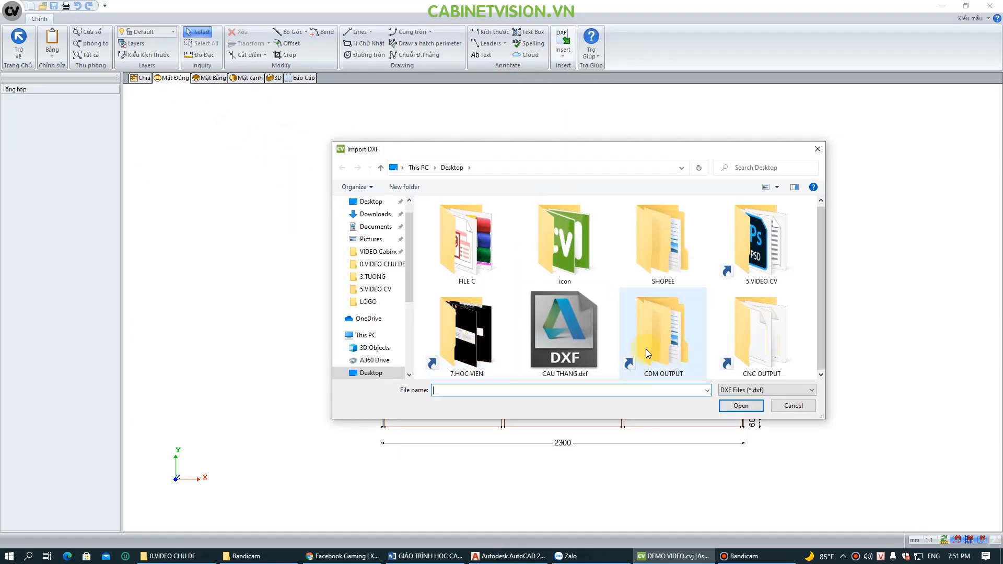
double_click(536, 300)
left_click(554, 372)
scroll(314, 328, "down", 2)
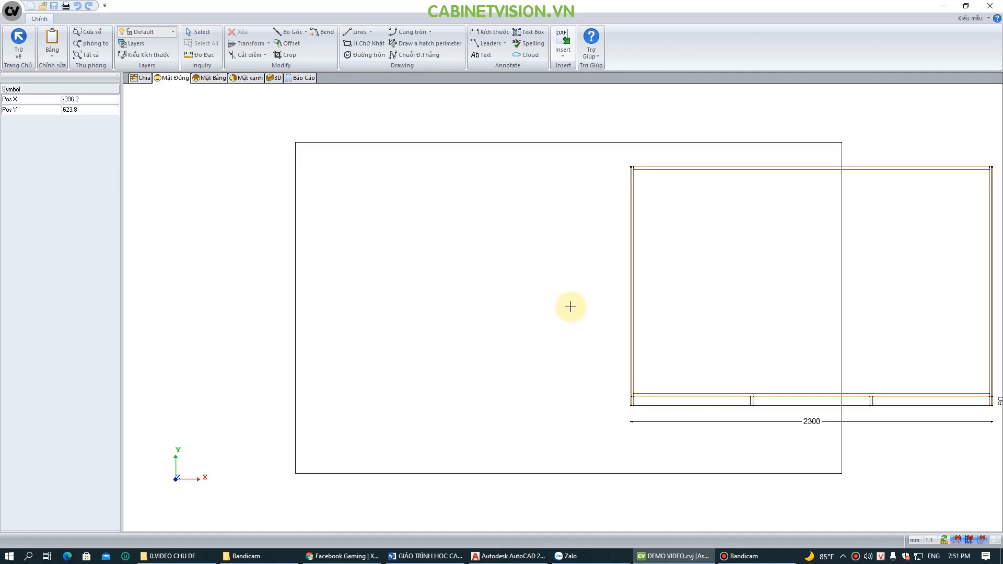
left_click(339, 291)
left_click(513, 300)
left_click(20, 44)
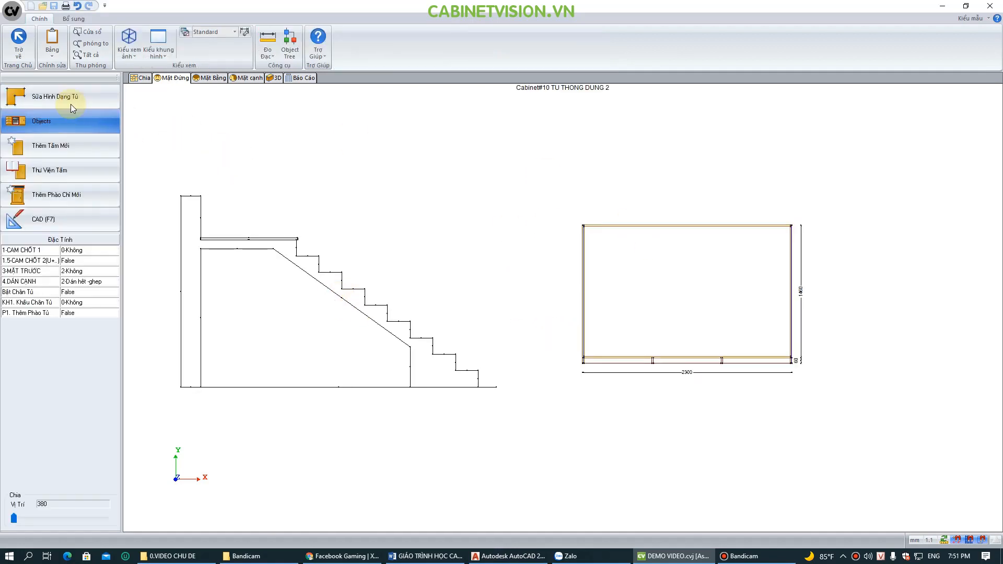
Reshape the cabinet front by tracing the sloped outline under the staircase with a line chain, and save the new shape.
left_click(69, 101)
left_click(376, 45)
left_click(416, 400)
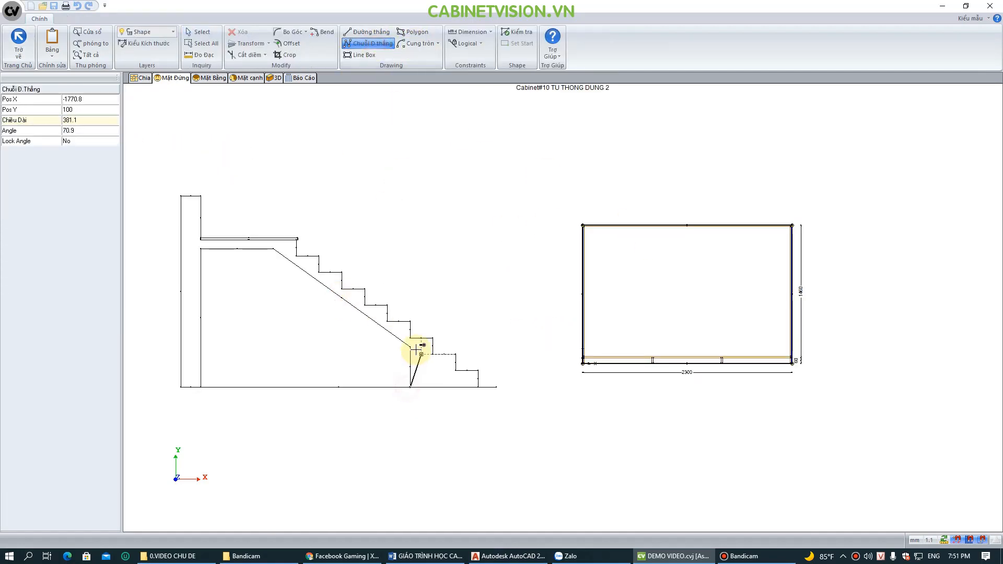
left_click(409, 392)
left_click(199, 33)
left_click(507, 176)
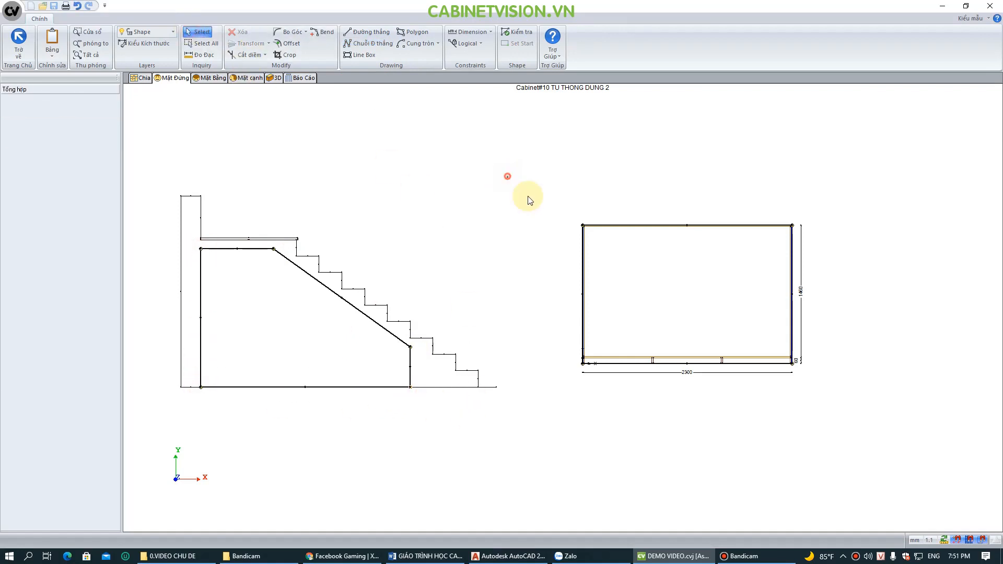
left_click(19, 44)
left_click(458, 298)
Inspect the under-stair cabinet in the 3D view from several angles.
middle_click_drag(720, 272, 579, 268)
scroll(579, 267, "up", 2)
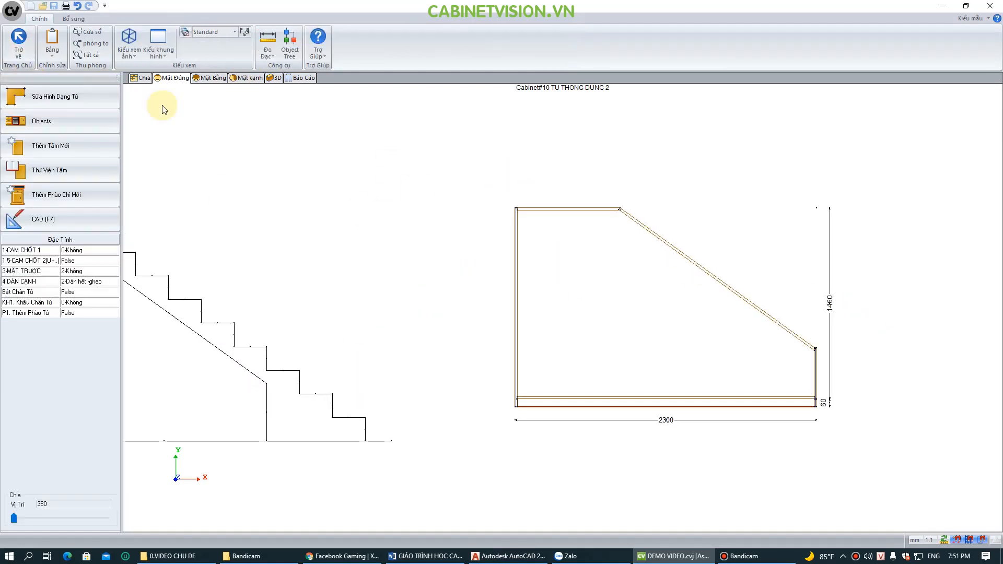
left_click(275, 77)
left_click_drag(451, 316, 619, 363)
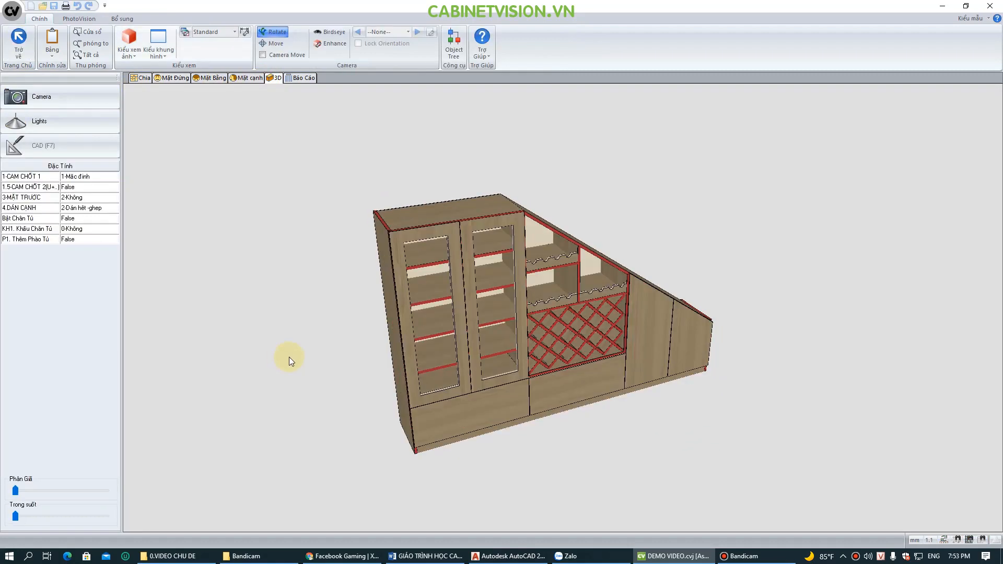
left_click_drag(351, 411, 432, 470)
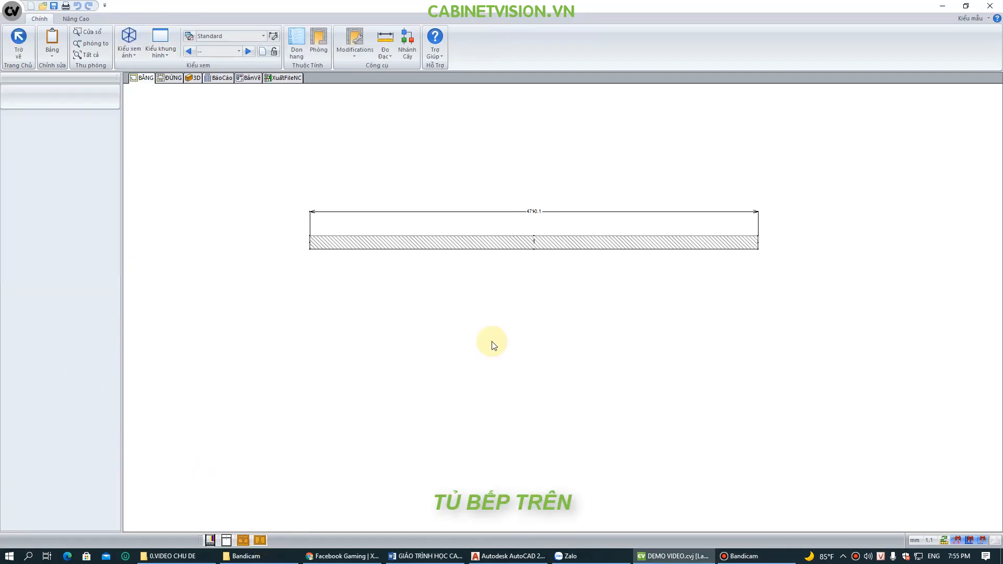
Place a BEP TREN 2(LED +DP) upper cabinet about 1100 from the wall's left end and set its length to 1700.
left_click(493, 343)
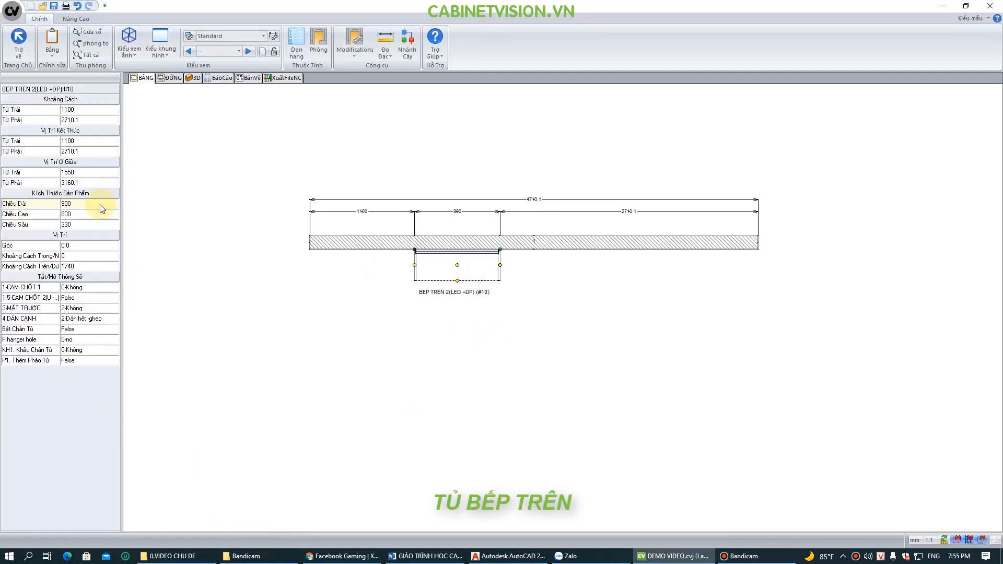
type("1700")
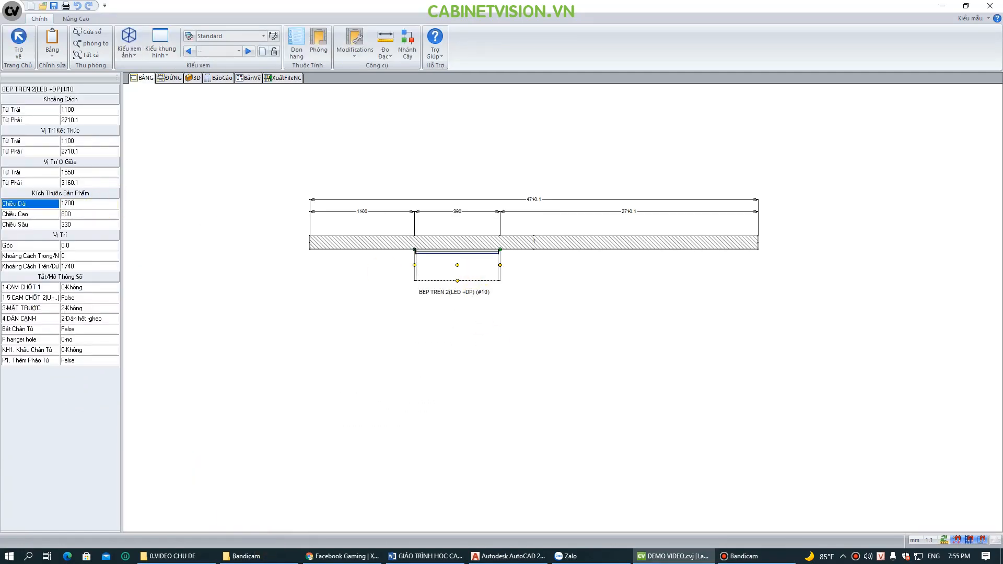
key("Return")
left_click(477, 294)
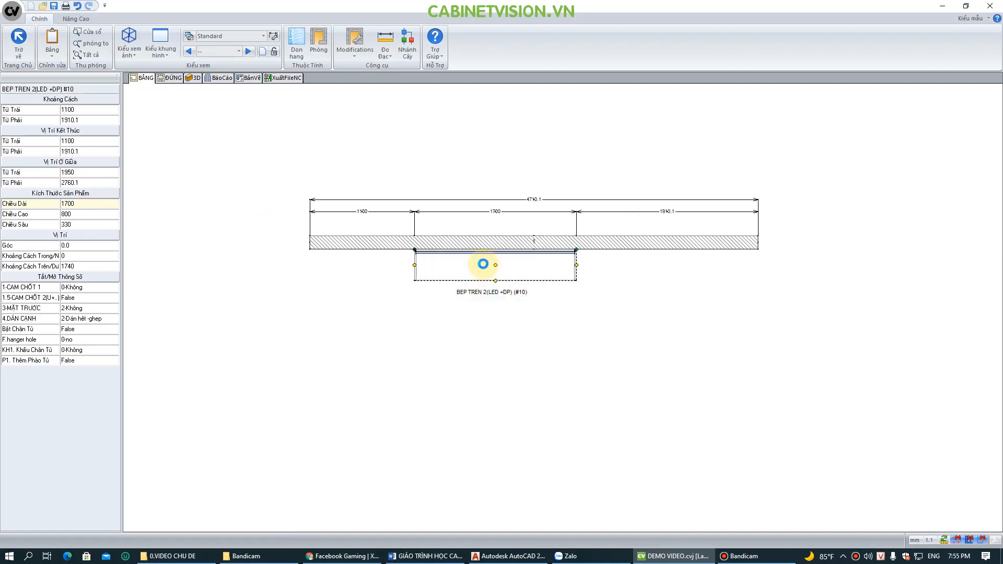
In the upper cabinet's front shape, offset the left edge inward by 350 and offset the resulting line by a further 700.
double_click(482, 264)
left_click(178, 79)
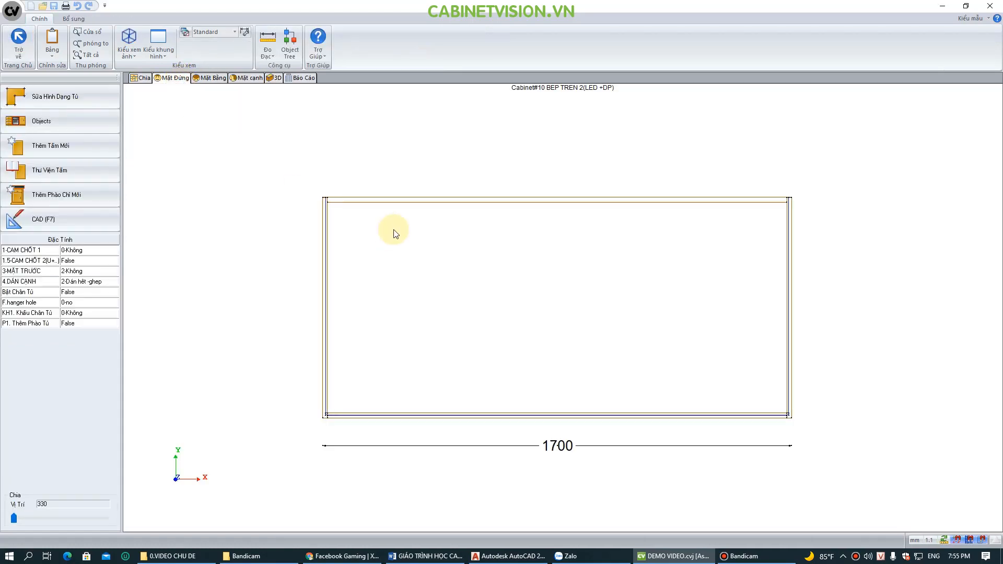
left_click(83, 122)
left_click(330, 261)
type("35")
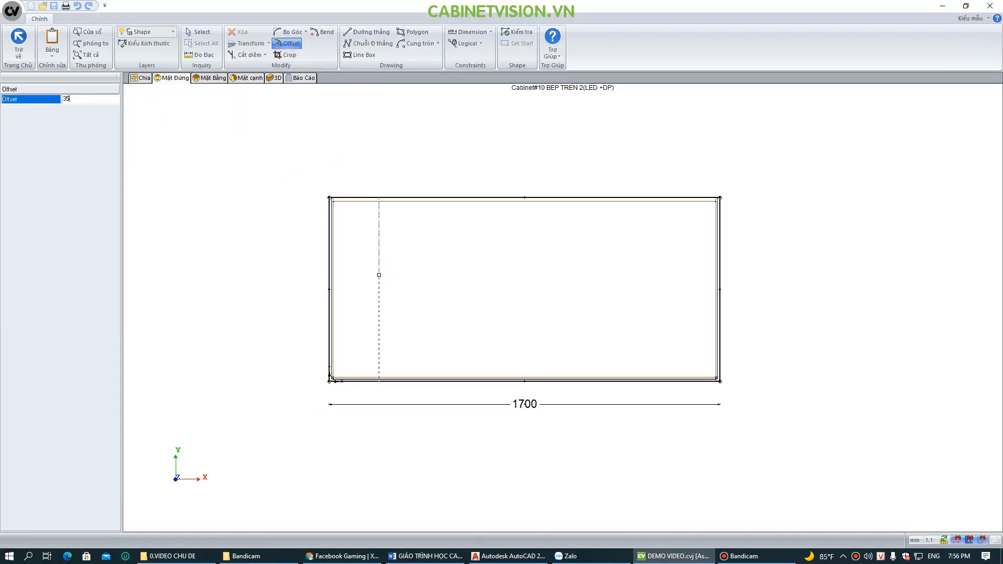
type("0")
key("Return")
left_click(410, 275)
type("700")
key("Return")
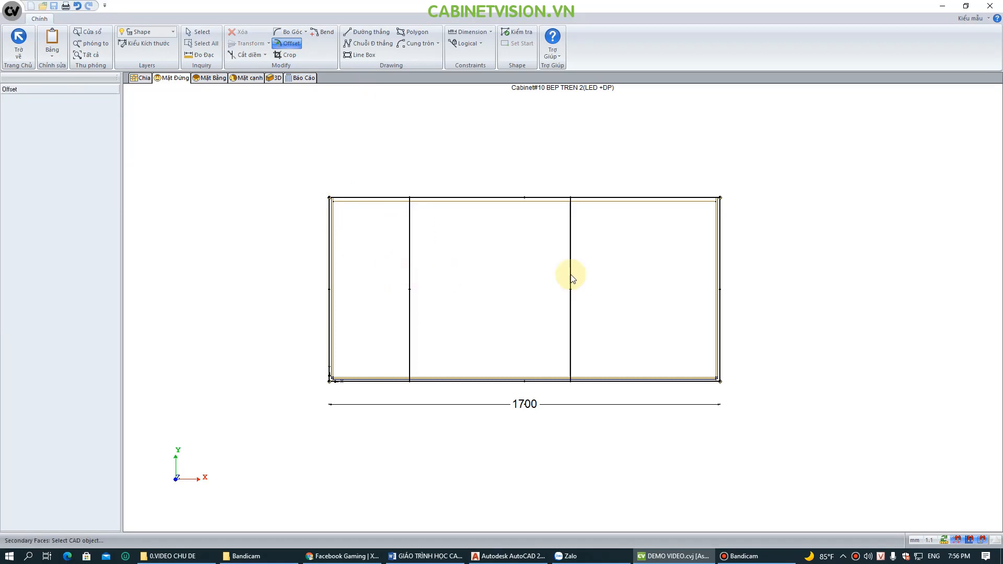
Offset the bottom edge of the front shape upward by 180.
left_click(503, 378)
type("180")
key("Return")
Trim the offset lines and bottom edge into a rectangular notch 700 wide and 180 high, and save the new shape.
left_click(248, 56)
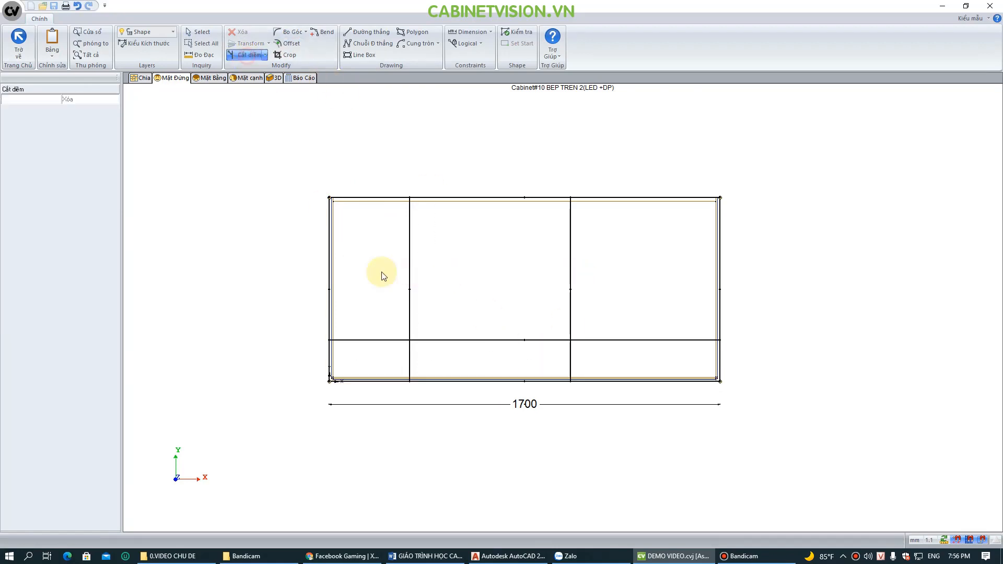
left_click(407, 323)
left_click(571, 319)
left_click(591, 340)
left_click(48, 56)
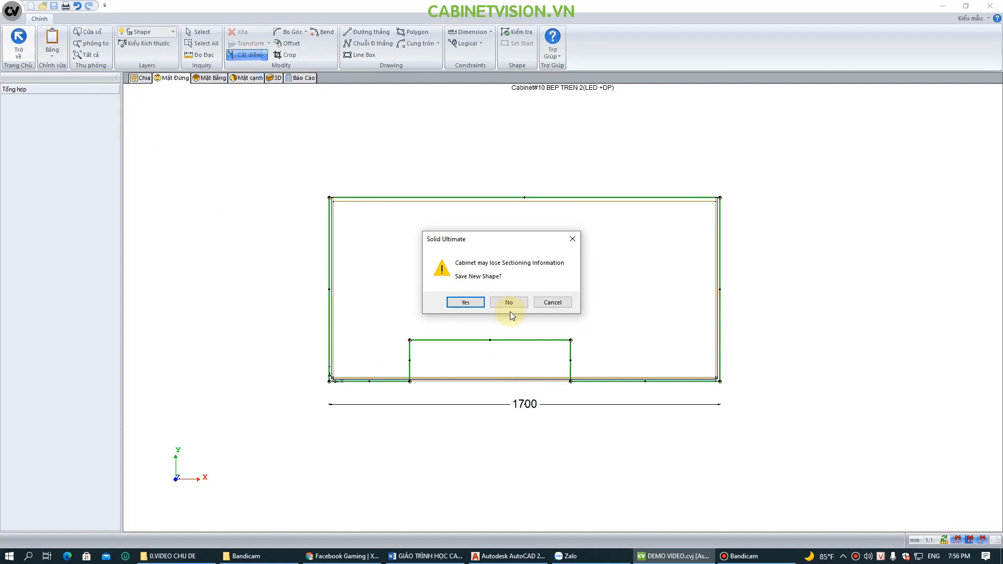
left_click(466, 303)
Inspect the notched upper cabinet and its connecting hardware in the 3D view.
left_click(274, 77)
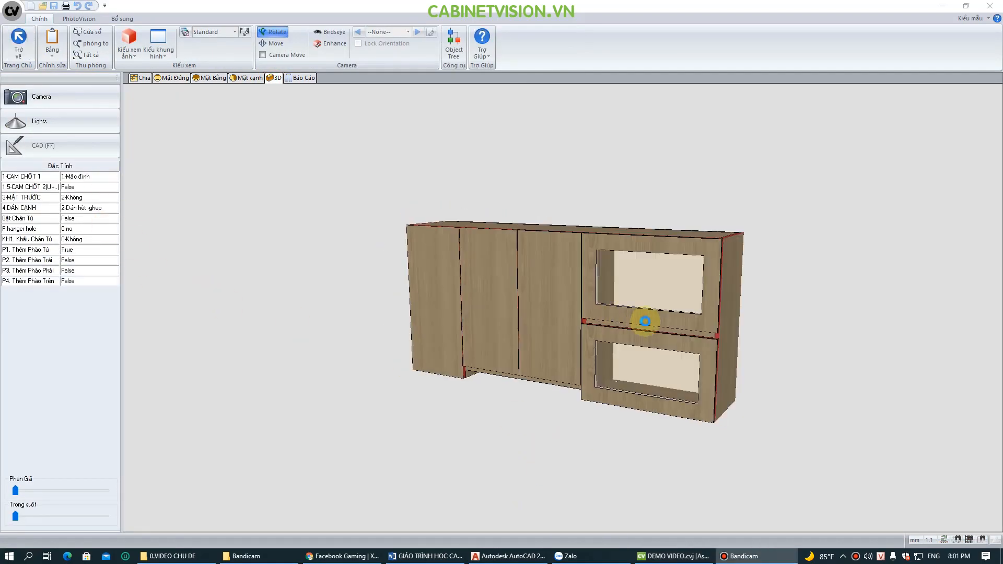
scroll(646, 320, "up", 5)
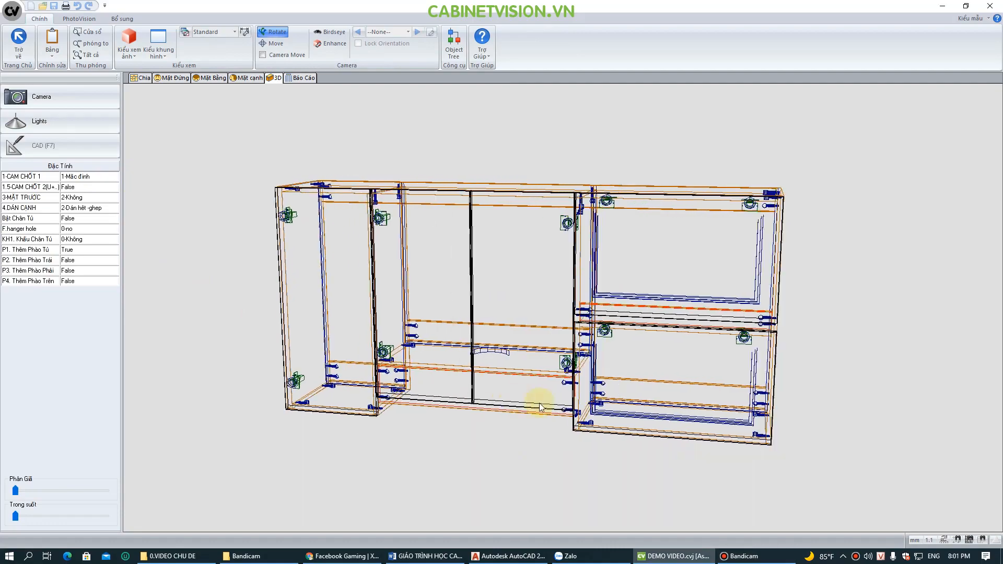
left_click_drag(540, 406, 713, 293)
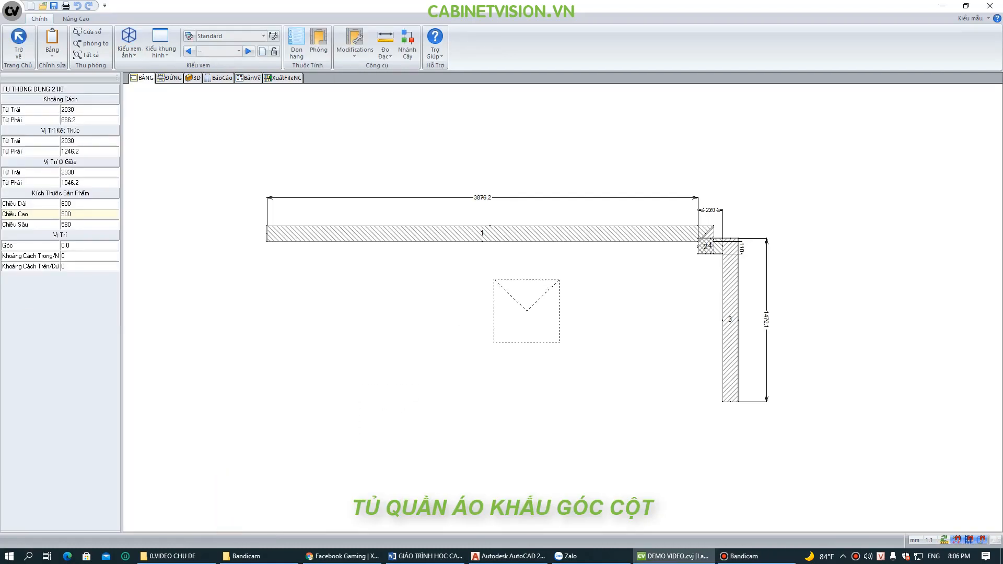
Place a TU THONG DUNG 2 cabinet on wall 1 about 2030 from its left end and set its length to 1800.
left_click(477, 304)
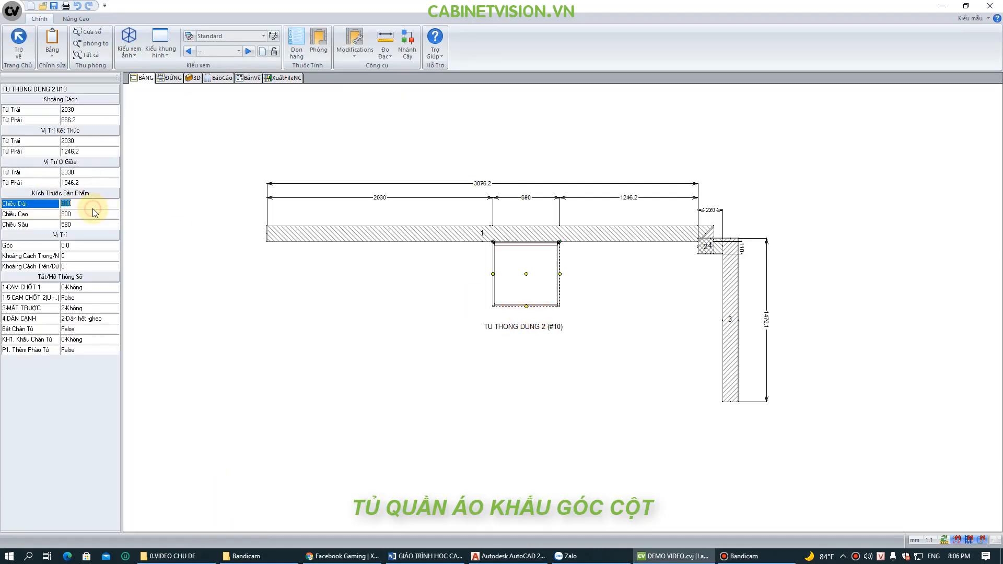
type("1800")
key("Return")
left_click(459, 294)
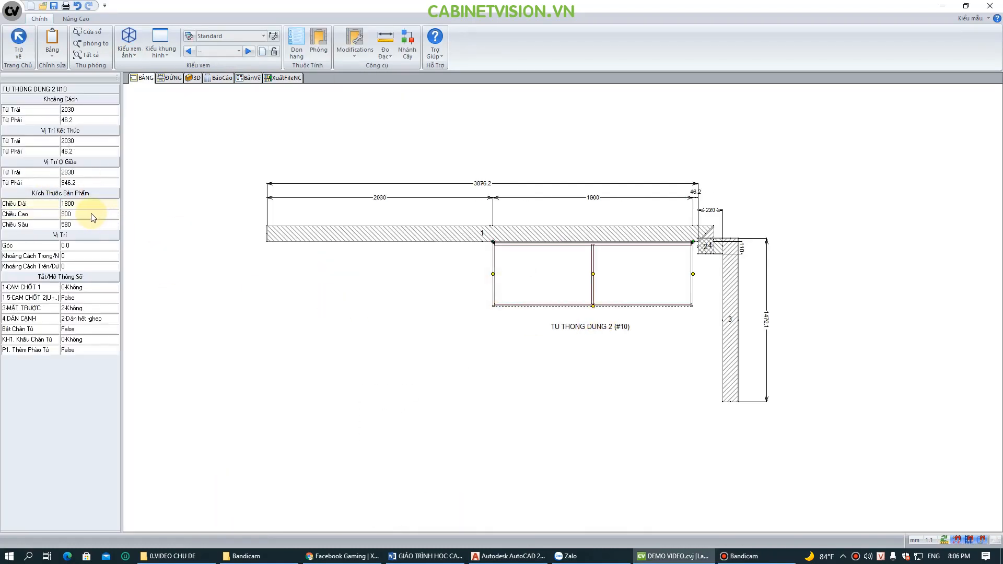
In the cabinet's plan shape, offset the back edge inward by 140 and the right edge inward by 250.
double_click(551, 276)
left_click(78, 98)
scroll(448, 307, "up", 2)
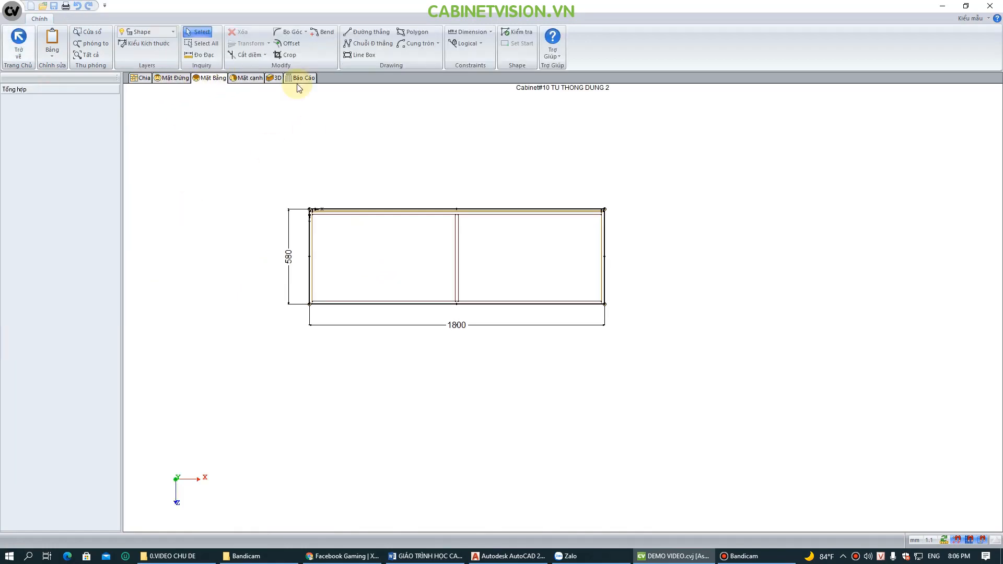
left_click(289, 45)
scroll(412, 230, "up", 4)
type("1")
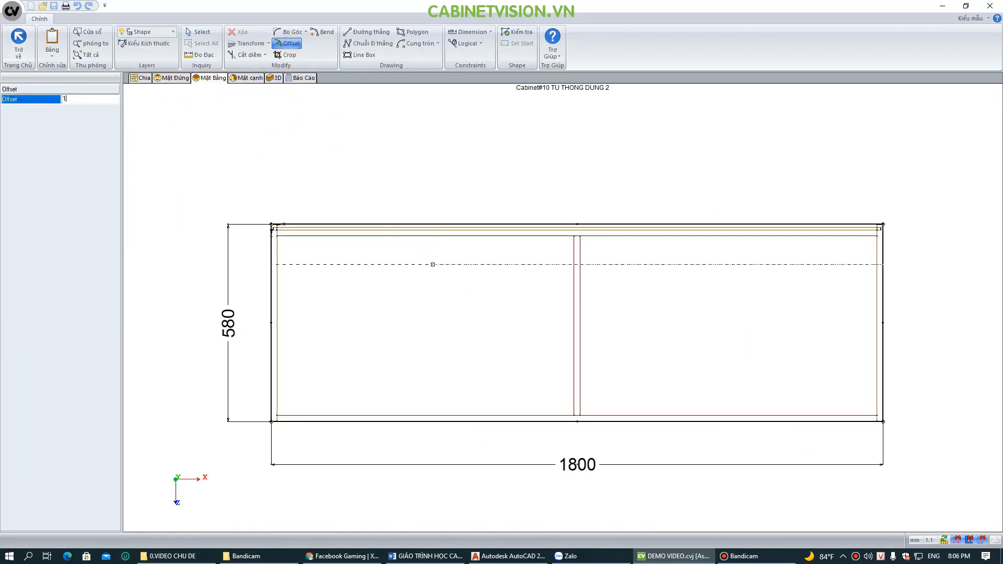
type("40")
key("Return")
left_click(883, 333)
type("250")
key("Return")
scroll(651, 302, "down", 1)
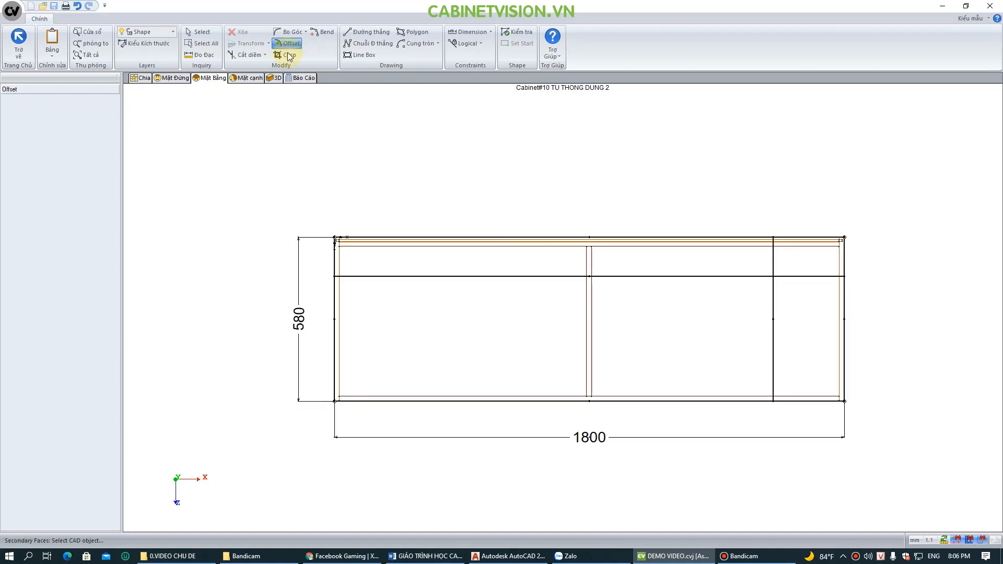
Trim the plan lines into a 250 by 140 notch at the rear right corner and save the new shape.
left_click(249, 55)
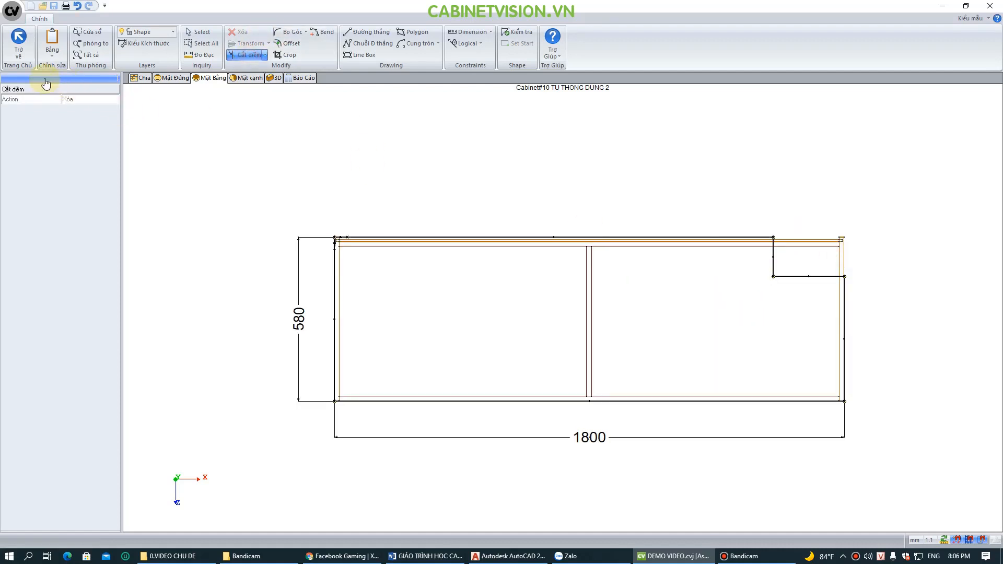
left_click(19, 45)
left_click(475, 300)
Set the notch's short rear side to type Mặt cạnh with the Kịch đất style, and check the cabinet in 3D.
left_click(141, 78)
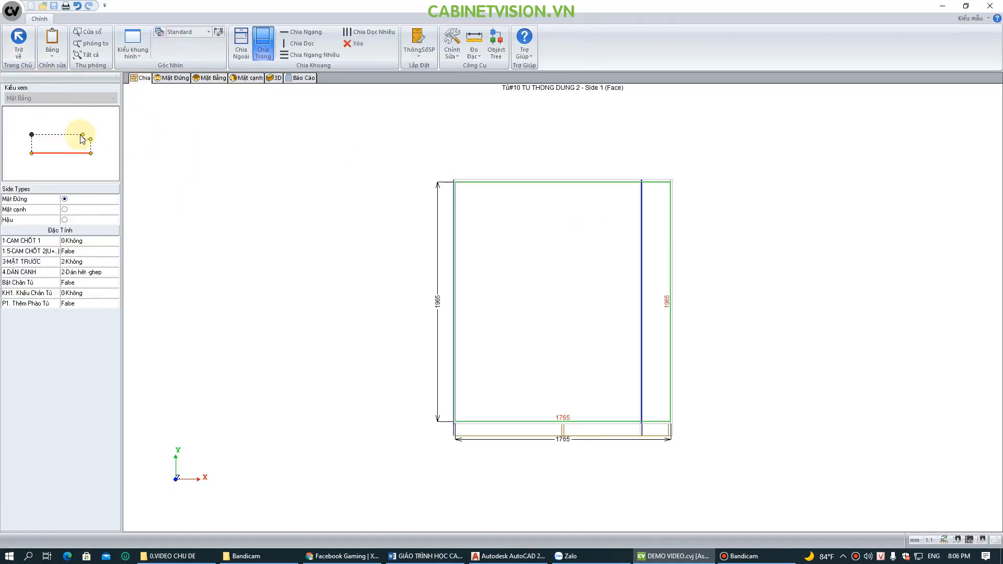
left_click(65, 200)
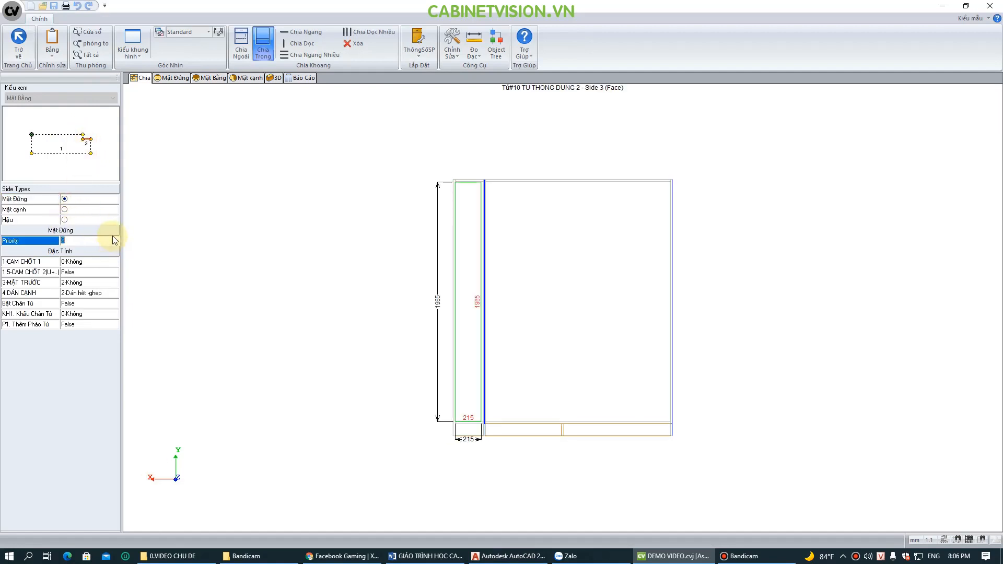
left_click(65, 210)
left_click(113, 241)
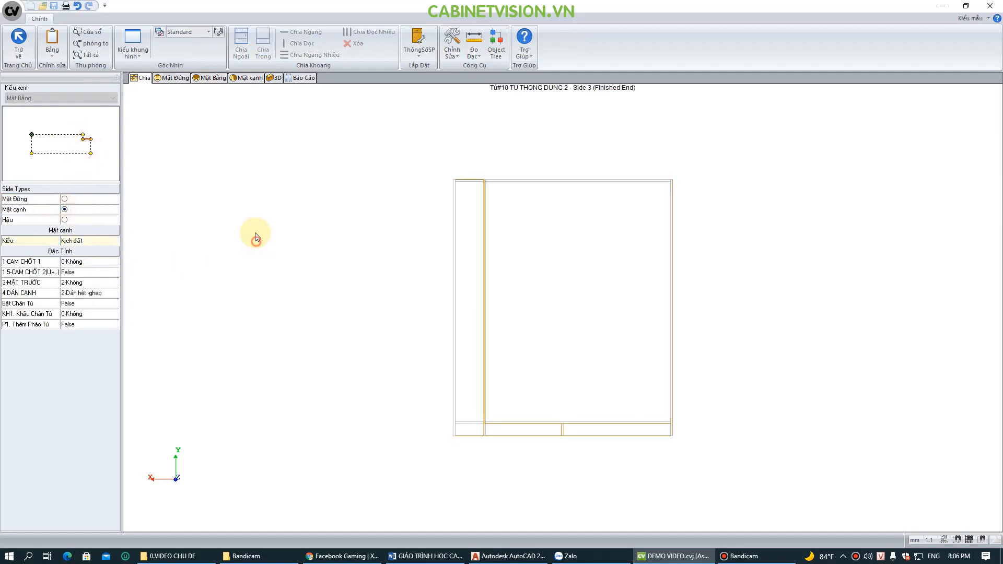
left_click(274, 79)
left_click_drag(590, 413, 434, 392)
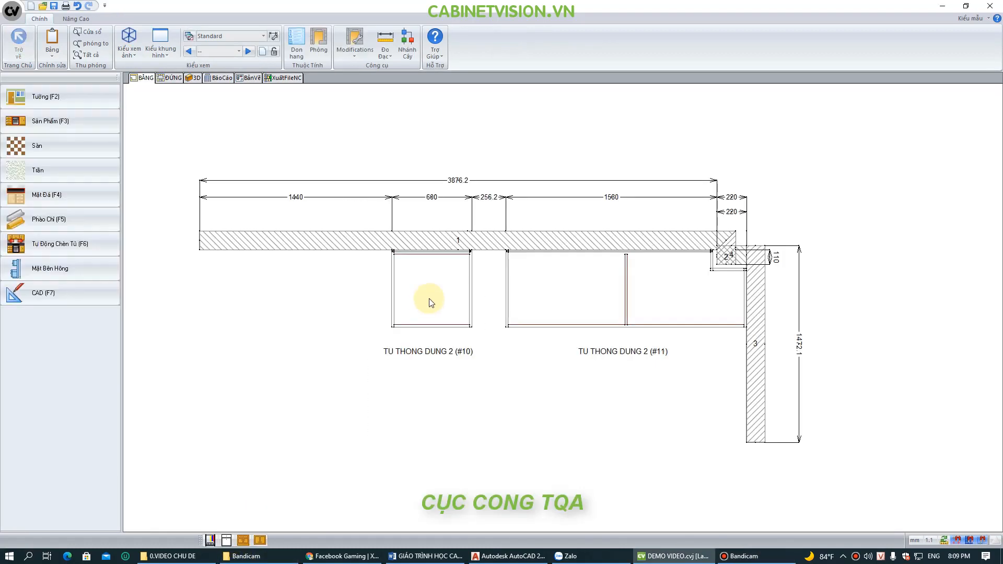
Resize the left TU THONG DUNG 2 cabinet to length 300, height 2100 and depth 600, stretching its length on the left side.
left_click(425, 297)
left_click(84, 203)
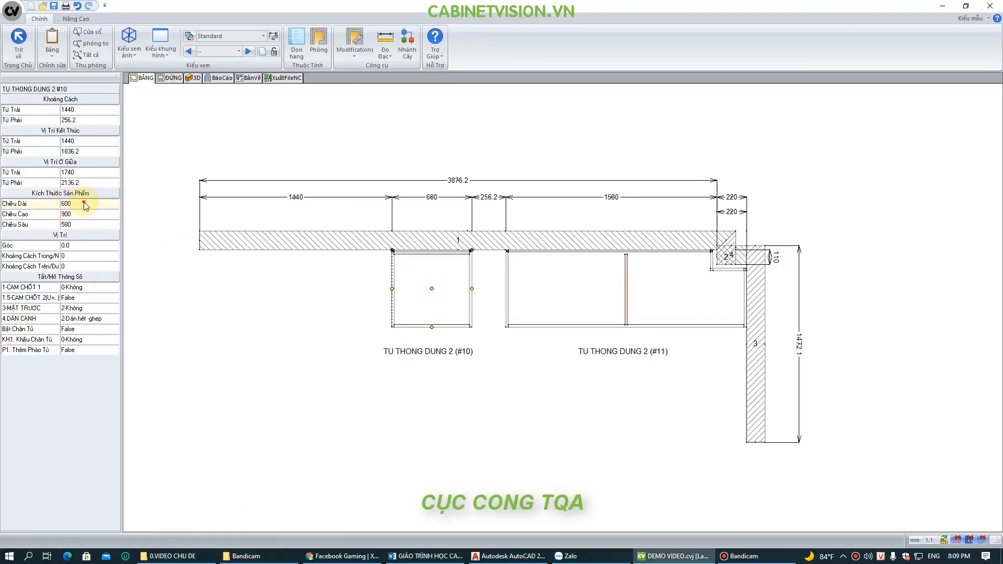
type("300")
key("Return")
left_click(468, 295)
left_click(88, 224)
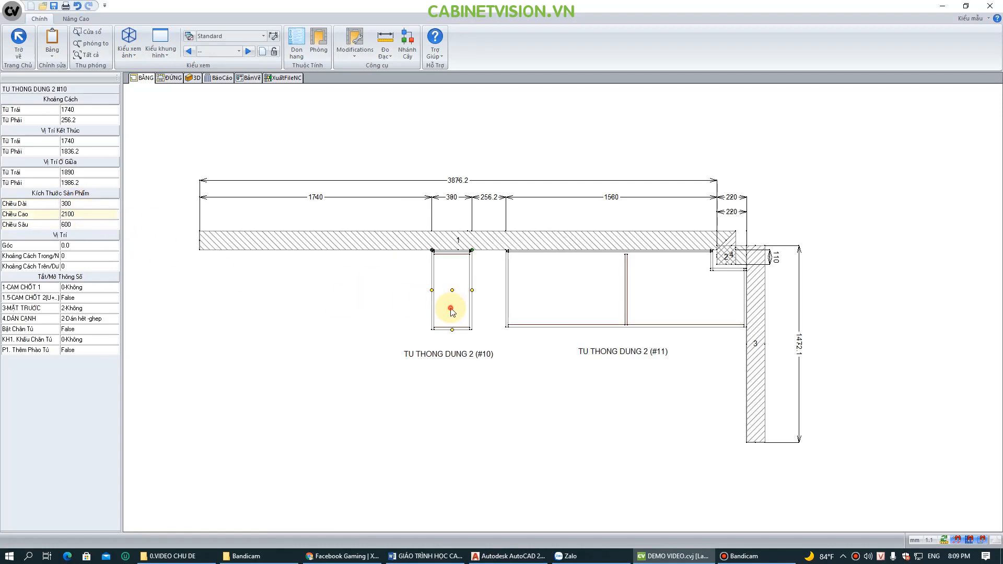
Round the front left corner of the narrow cabinet's plan shape with a 200 radius fillet and save the shape.
double_click(451, 310)
left_click(212, 78)
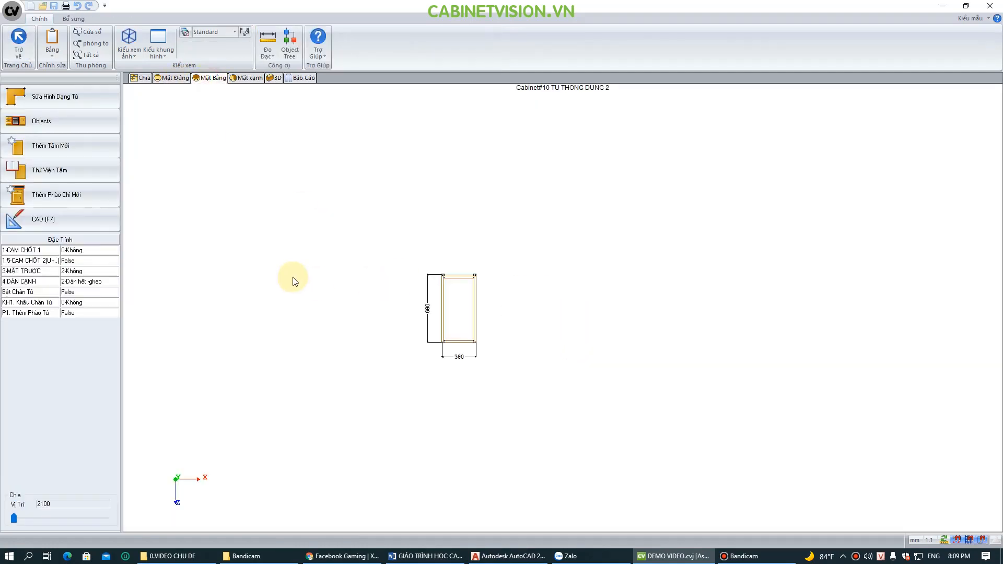
left_click(288, 32)
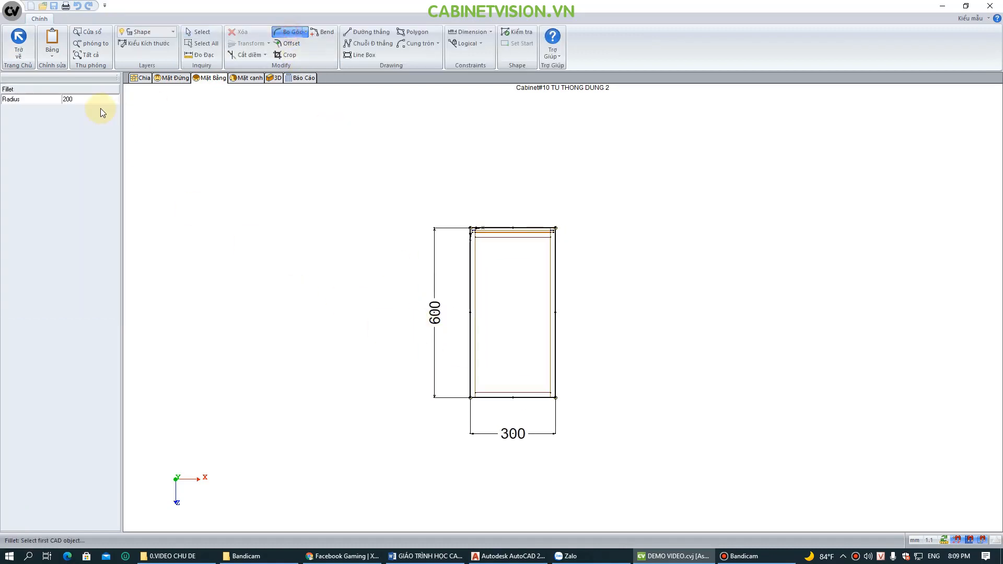
left_click(21, 46)
left_click(475, 306)
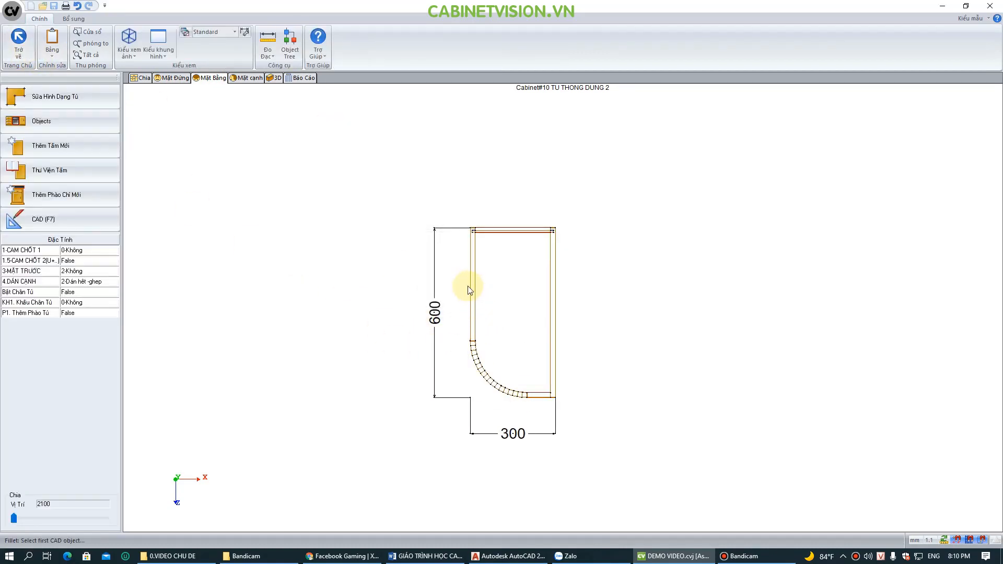
Set the back side to Hậu with the Kịch đất style, and the left side and curved corner to Mặt Đứng.
left_click(143, 78)
left_click(61, 114)
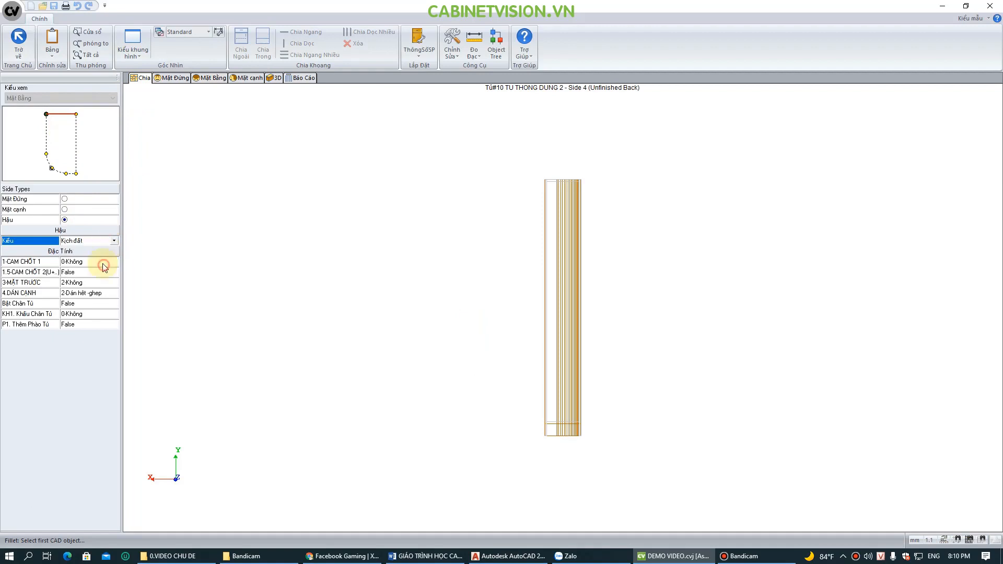
left_click(45, 135)
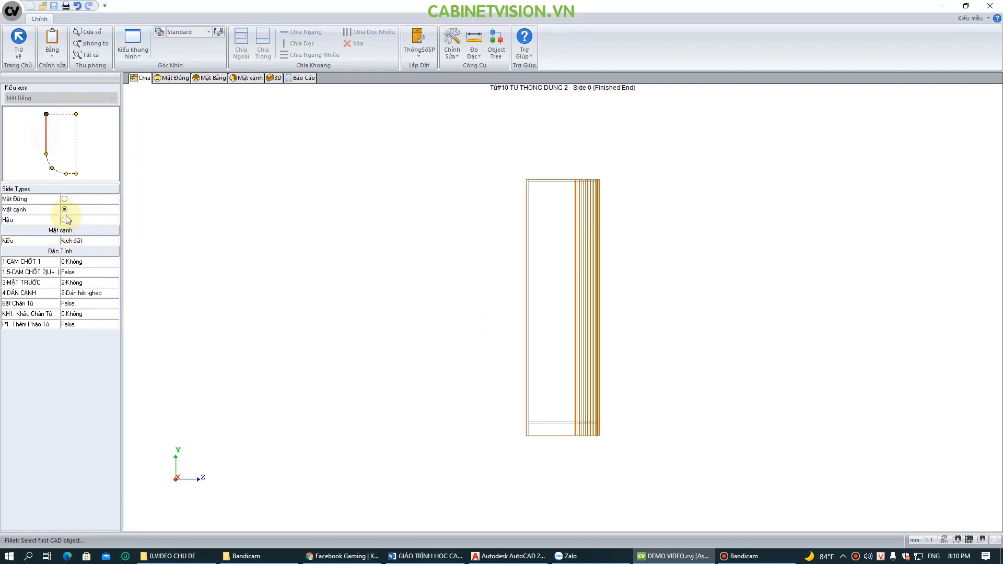
left_click(65, 200)
left_click(58, 171)
left_click(65, 200)
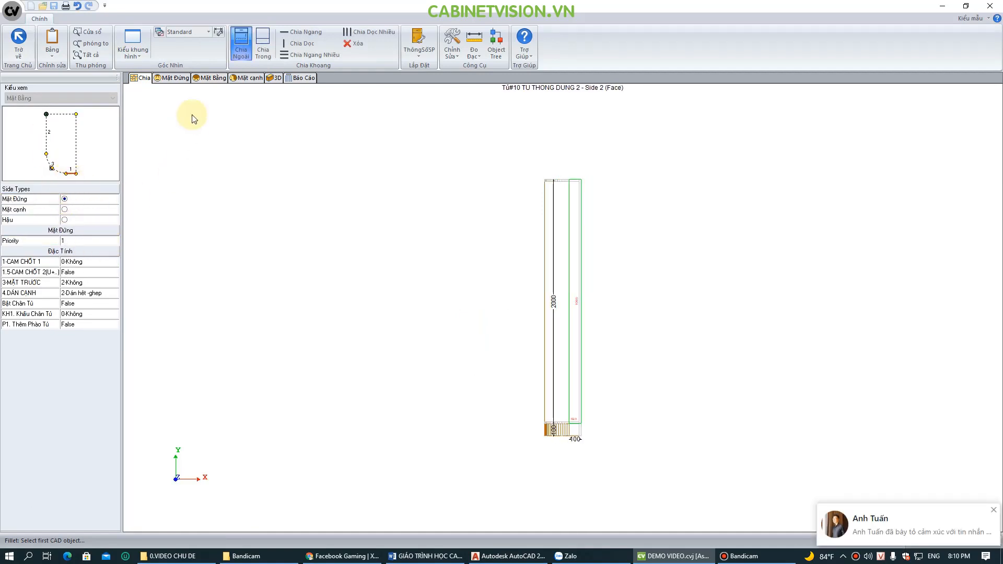
Divide the curved cabinet's interior into five equal compartments with fixed shelves (Đợt Cố định) and check it in 3D.
left_click(274, 78)
left_click(144, 79)
left_click(574, 260)
left_click(333, 56)
left_click(572, 310)
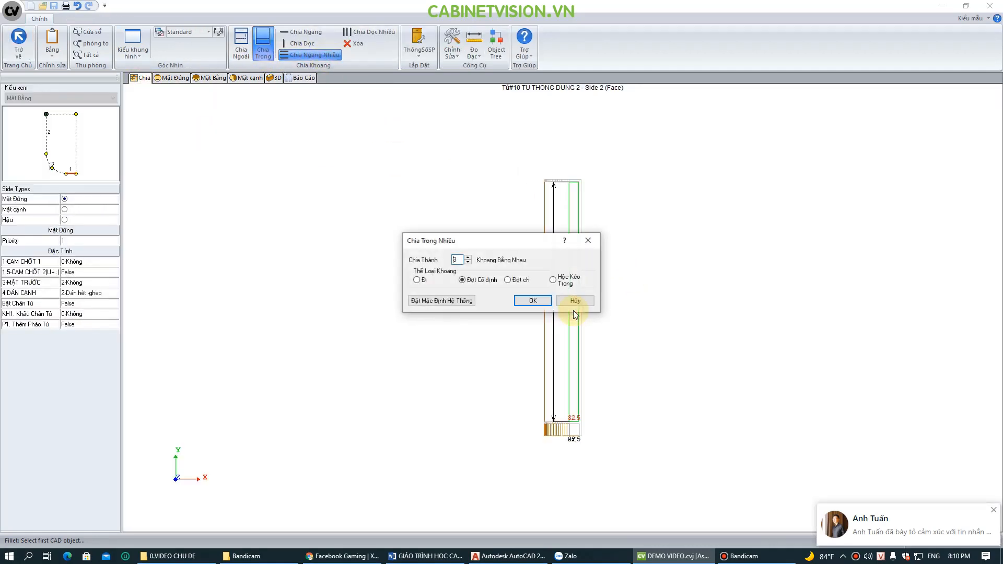
left_click(528, 297)
left_click(275, 79)
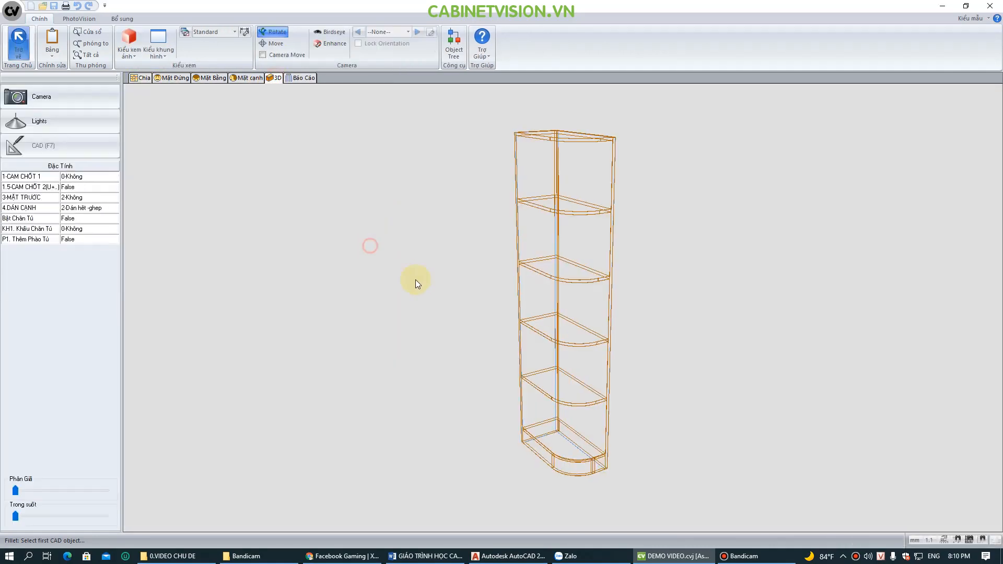
left_click(111, 179)
left_click_drag(491, 227, 494, 262)
middle_click_drag(494, 262, 489, 294)
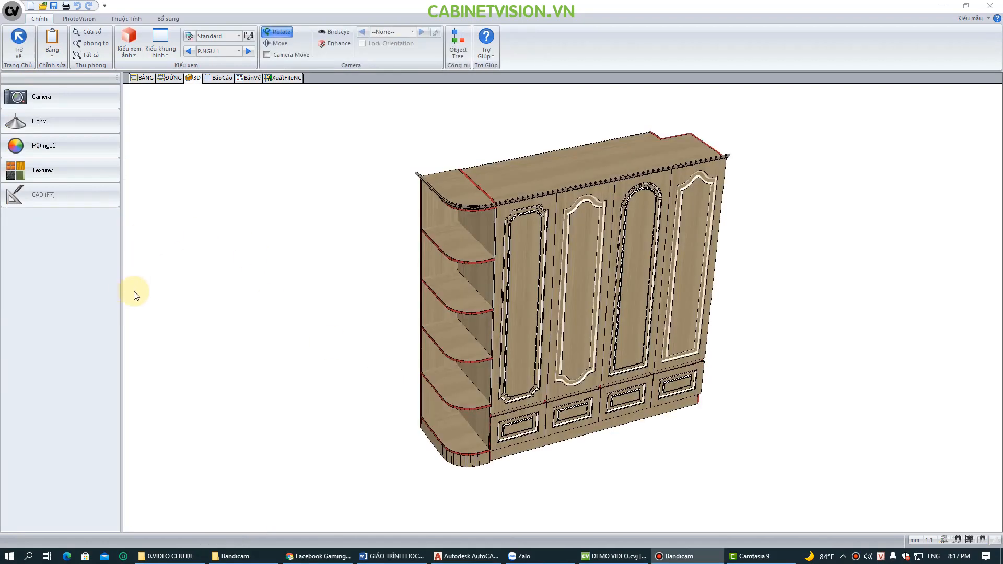
Examine the wardrobe with its curved end unit in 3D from the left, front and right.
left_click_drag(135, 296, 358, 362)
left_click_drag(528, 414, 950, 411)
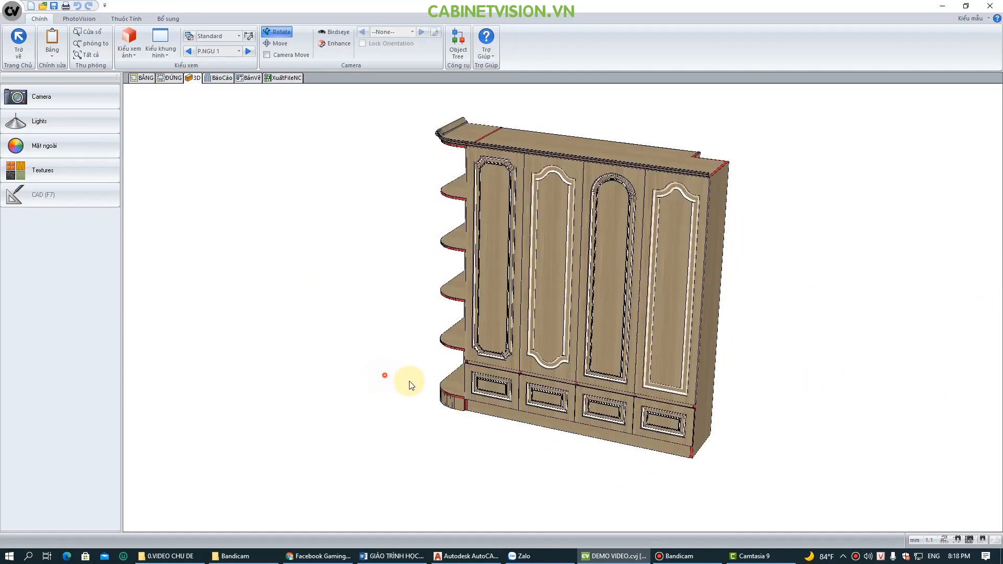
left_click_drag(410, 385, 678, 444)
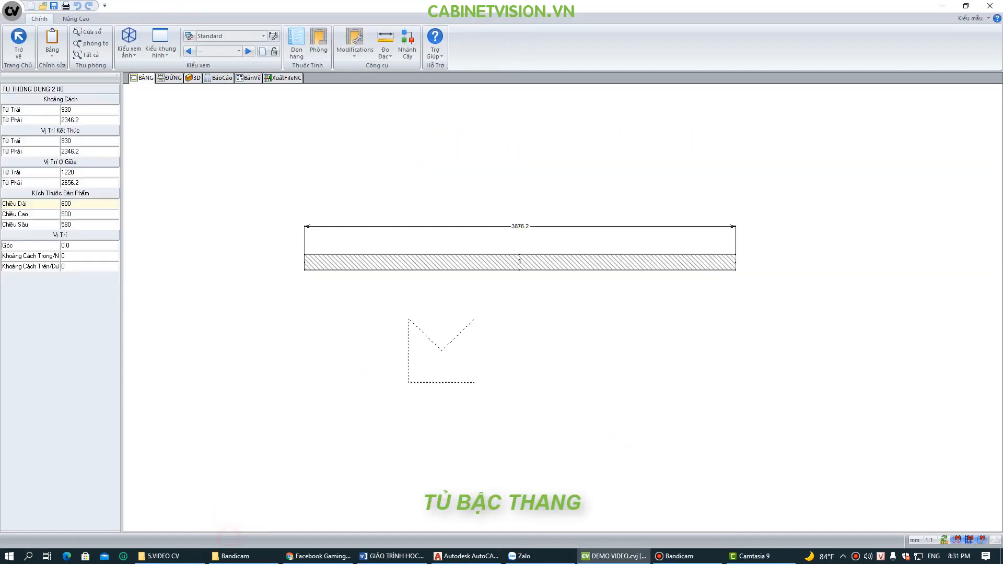
Place a TU THONG DUNG 2 cabinet 1000 from wall 1's left end and size it 400 long, 1200 high and 1200 deep.
left_click(358, 275)
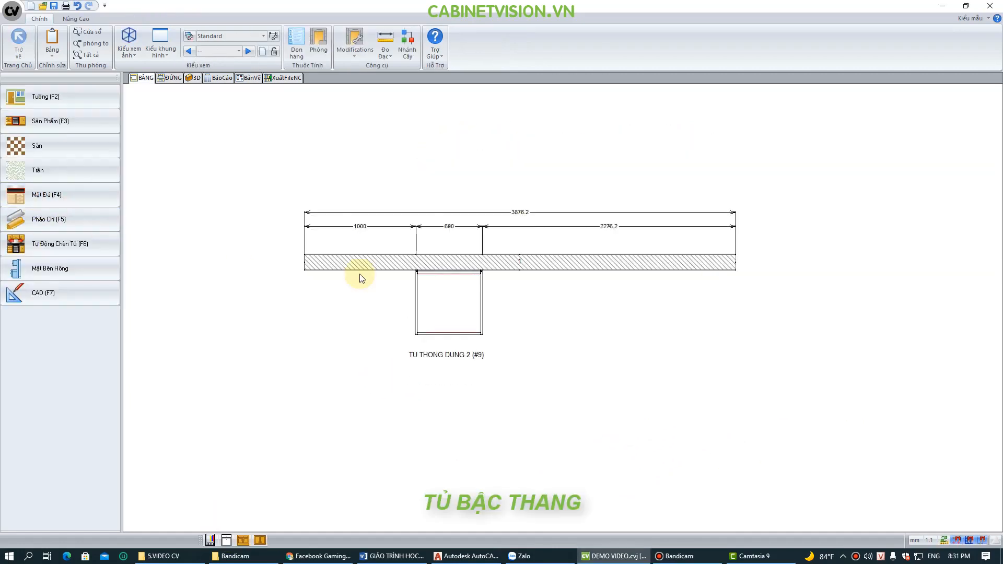
left_click(96, 205)
left_click(104, 215)
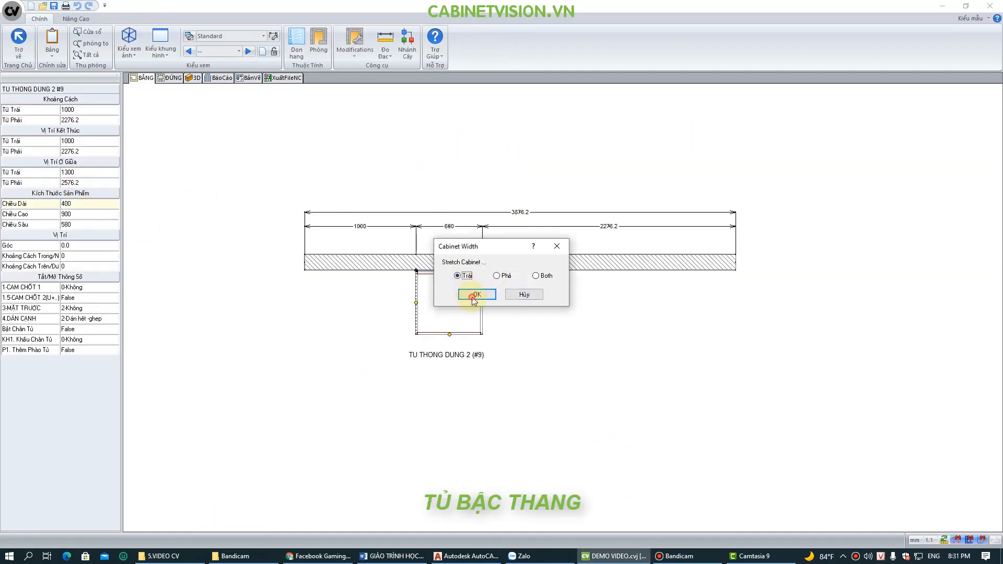
left_click(475, 297)
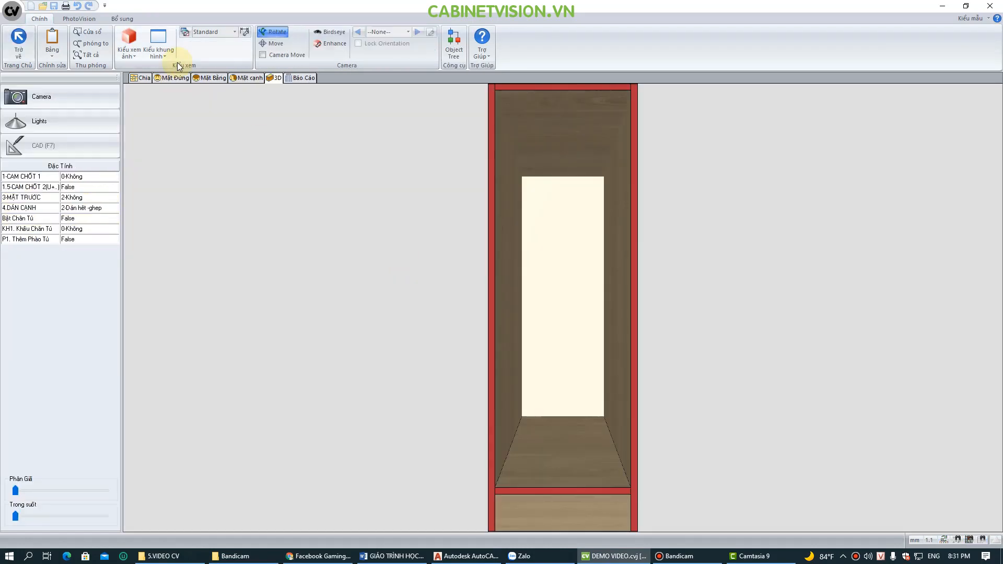
Set the base height (Chân tủ) to 60 in the cabinet's properties.
left_click(147, 79)
right_click(132, 138)
left_click(184, 146)
left_click(521, 177)
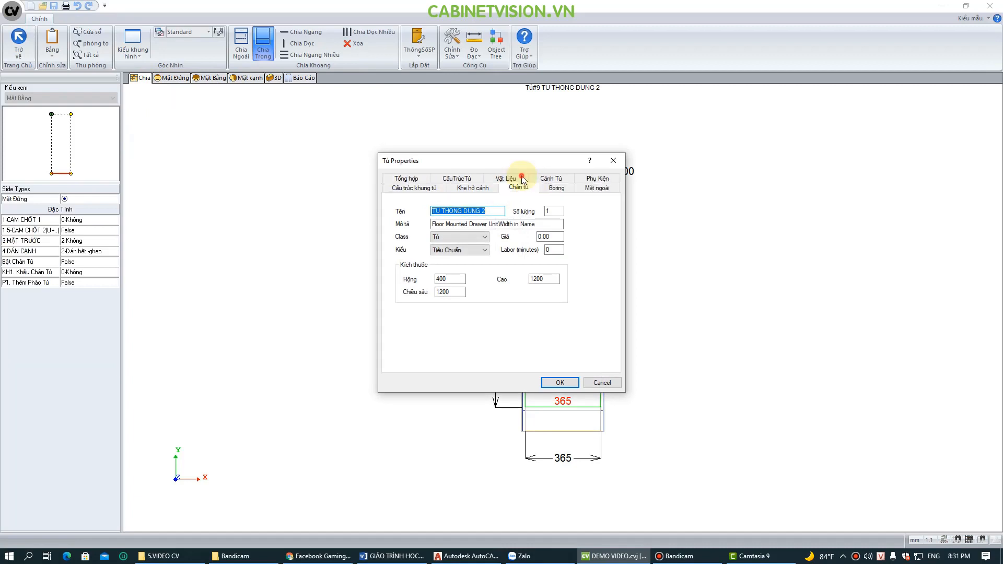
type("60")
key("Return")
In the cabinet's side shape, offset the top edge downward twice to split the height into three equal parts.
left_click(233, 79)
left_click(91, 100)
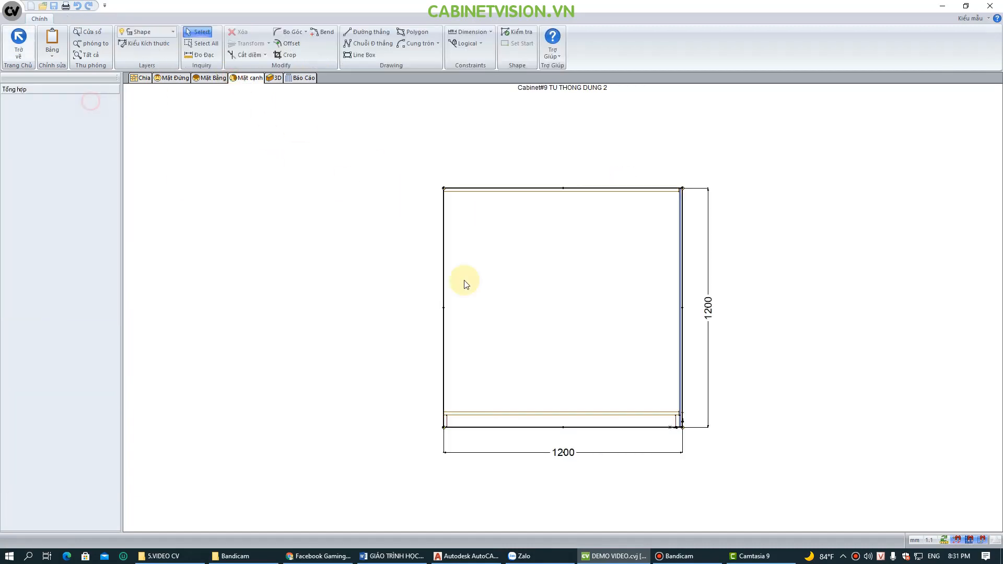
scroll(551, 283, "up", 2)
scroll(550, 283, "down", 1)
middle_click_drag(550, 283, 472, 274)
left_click(286, 44)
left_click(423, 162)
left_click(420, 257)
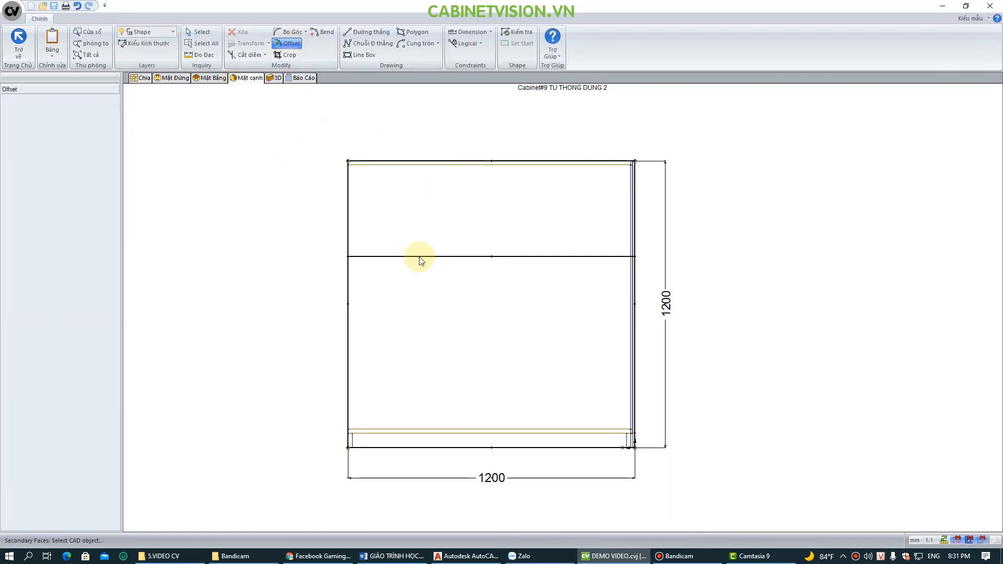
left_click(402, 352)
Offset the side shape's left edge inward twice to split the depth into three equal parts.
left_click(348, 310)
left_click(443, 304)
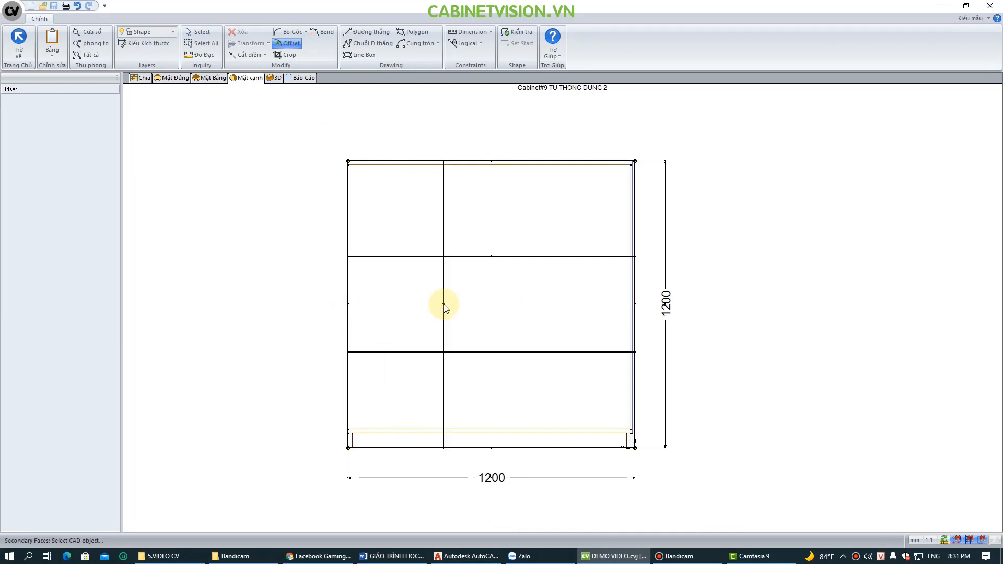
left_click(443, 305)
left_click(538, 313)
Trim the side shape's lines into a three-step stair profile and save the new shape.
left_click(246, 55)
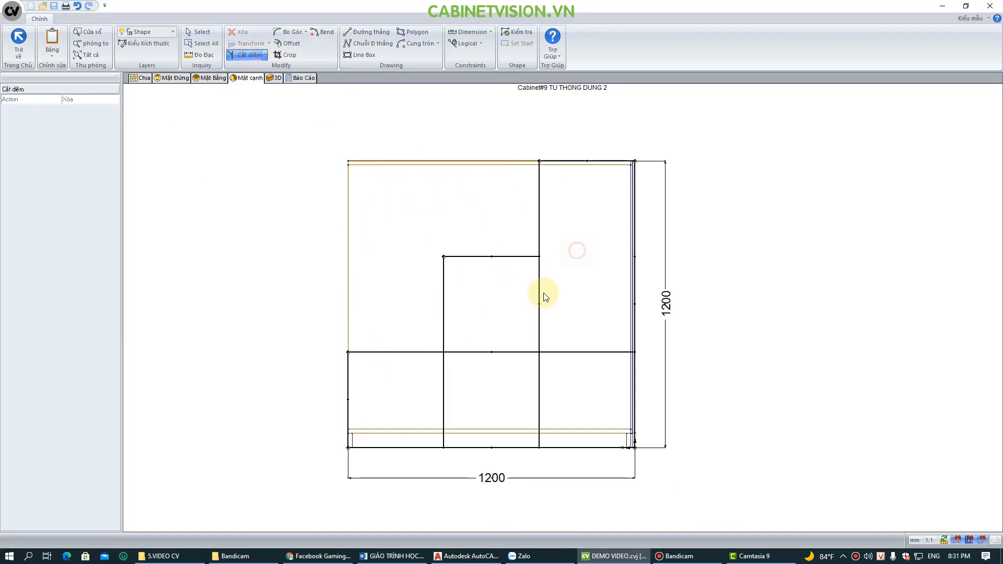
left_click(19, 42)
left_click(448, 308)
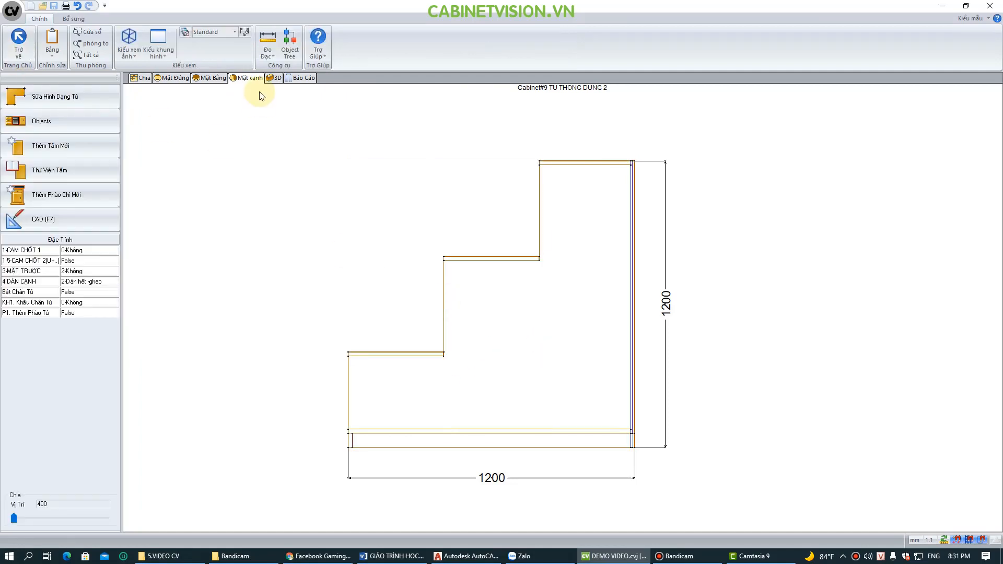
Inspect the stepped cabinet in 3D from several angles.
left_click(274, 78)
left_click_drag(474, 347, 565, 394)
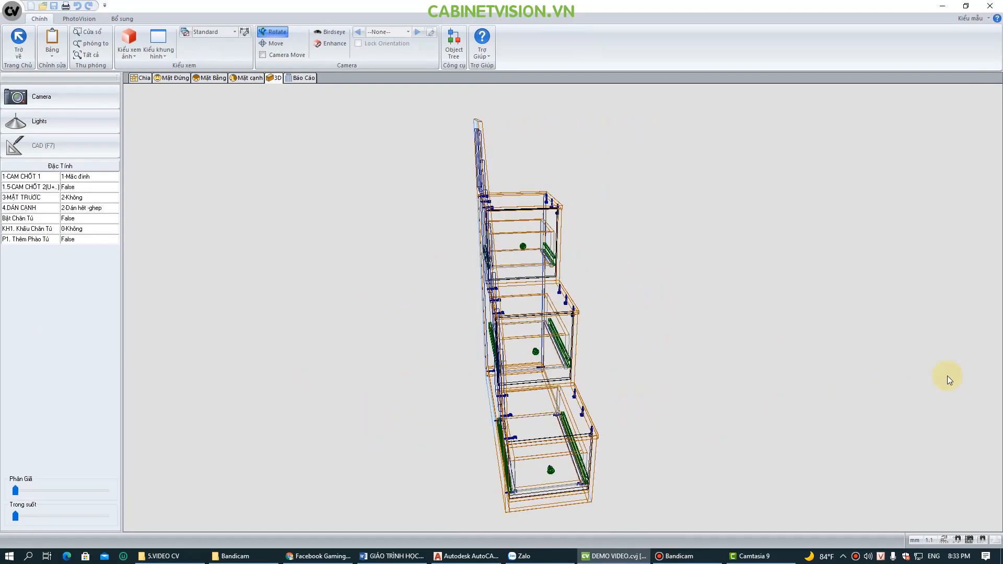
left_click_drag(949, 380, 810, 453)
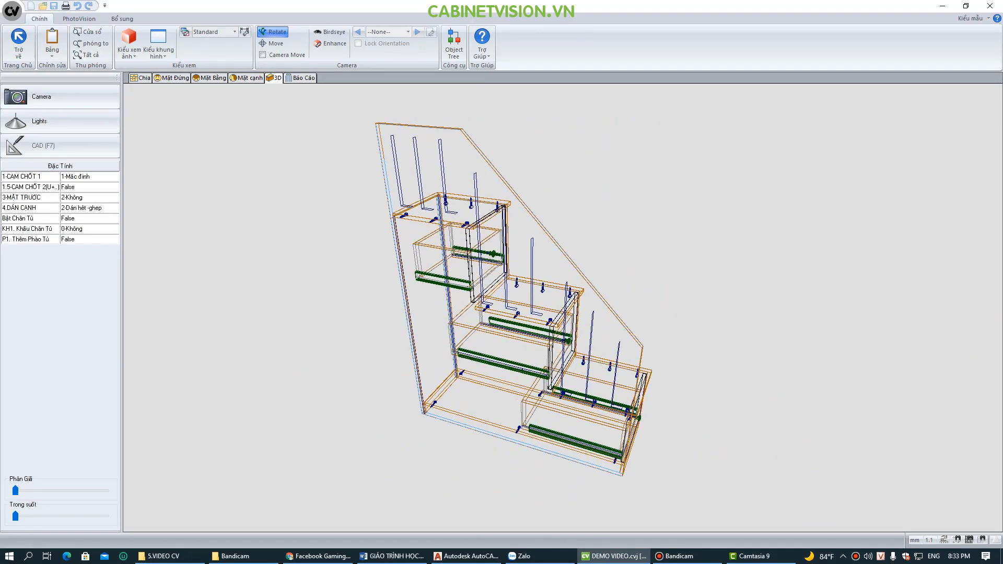
left_click_drag(469, 274, 626, 342)
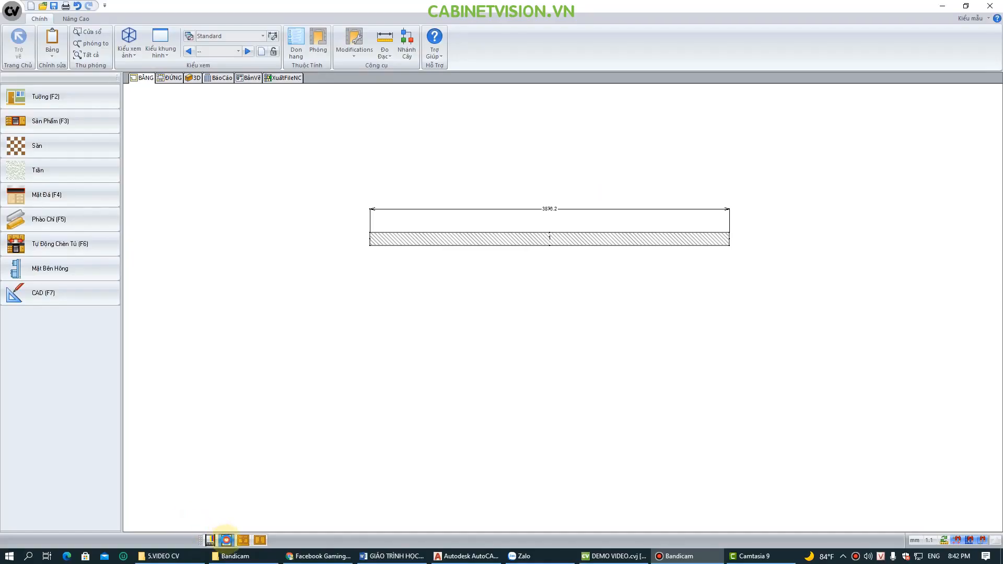
Place a TU THONG DUNG 2 cabinet 830 from wall 1's left end, with length 1800 stretched to the right and height 2100.
left_click(466, 268)
left_click(81, 206)
key("Return")
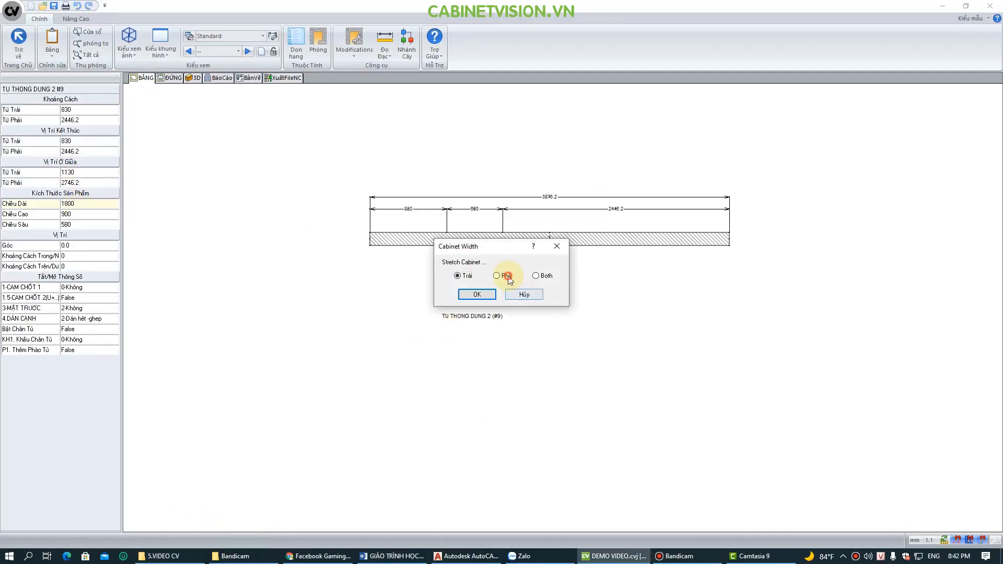
left_click(528, 369)
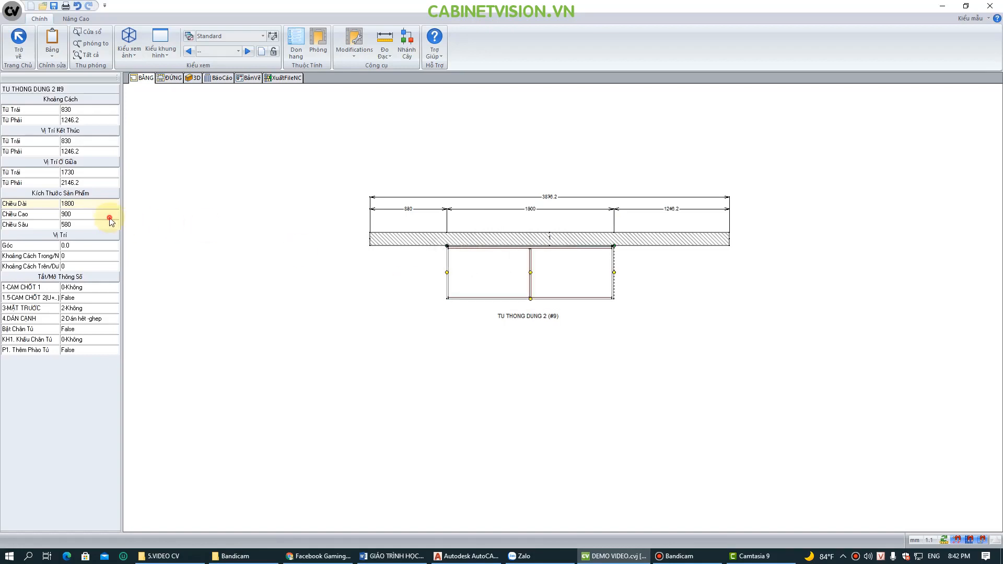
Divide the cabinet's interior into two equal bays and add a shelf in the left bay above a 300 high lower compartment.
double_click(465, 267)
left_click(393, 273)
left_click(305, 44)
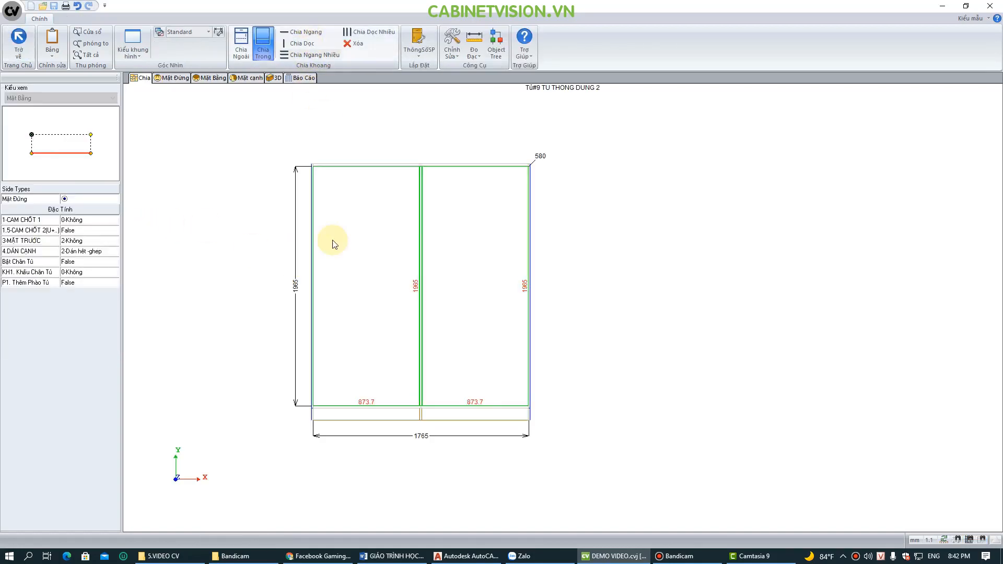
left_click(358, 152)
left_click(305, 32)
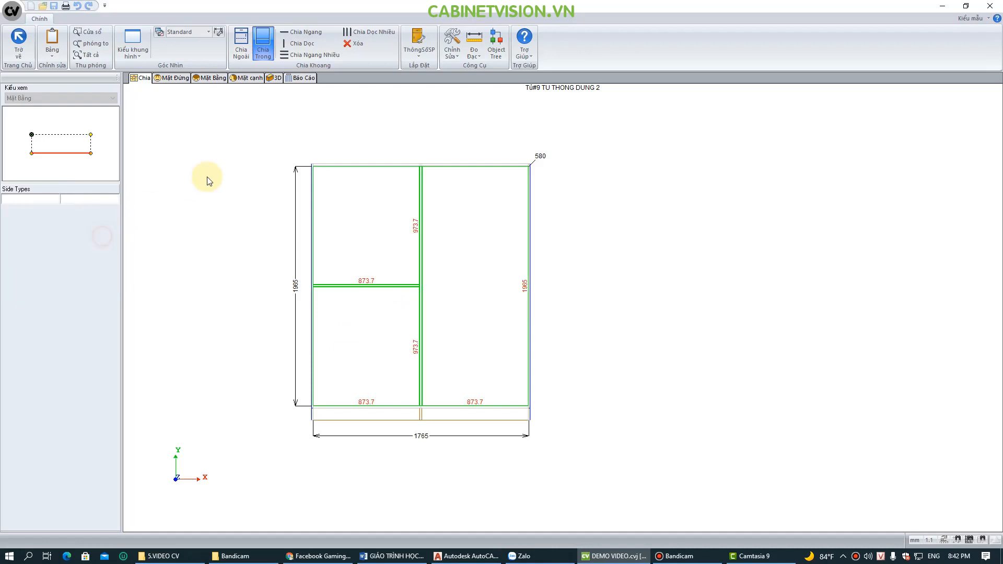
key("Return")
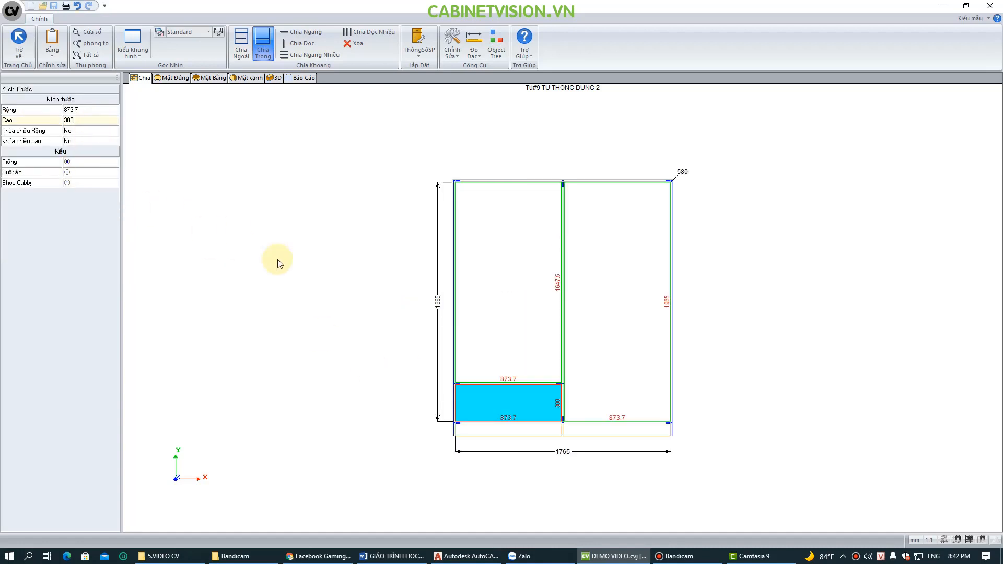
Fit the whole cabinet front with two sliding doors (Cửa trượt).
left_click(139, 83)
left_click(416, 253)
left_click(68, 183)
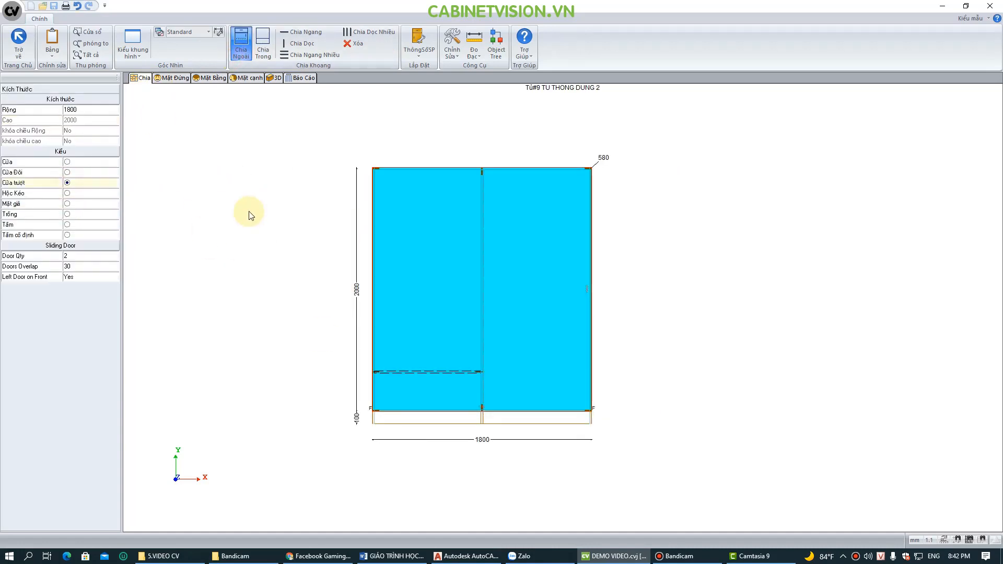
On both sliding doors, set BÁNH CỬA LÙA and Chống cong to True and add recessed handle 1-138x34-14 at position 1-middle.
left_click(172, 78)
left_click(512, 300)
left_click(90, 277)
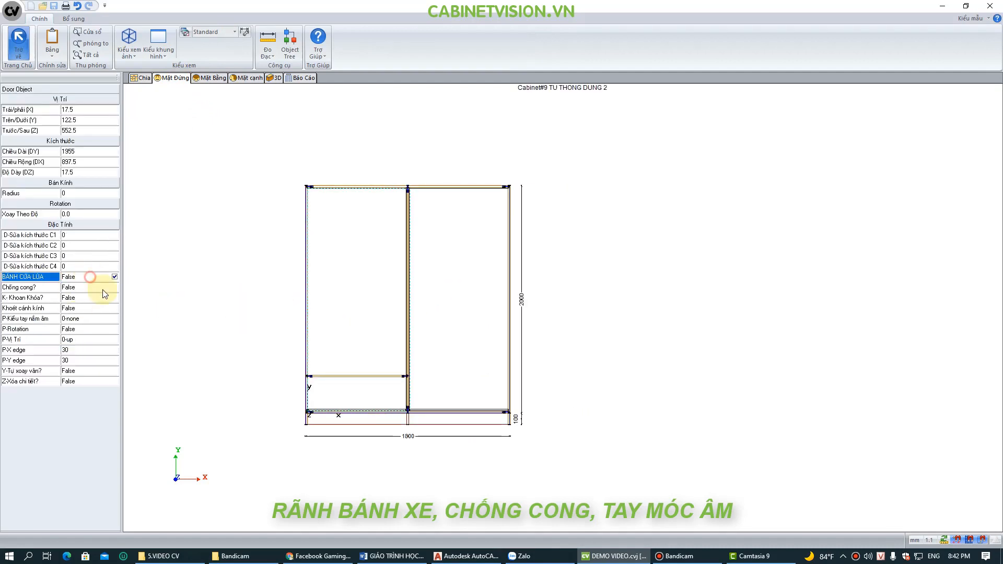
left_click(96, 336)
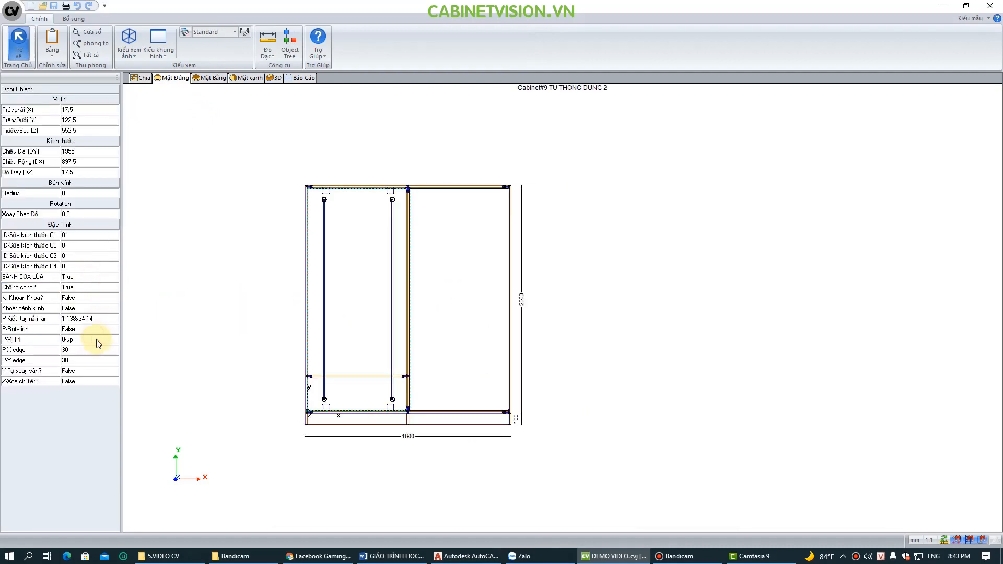
left_click(99, 357)
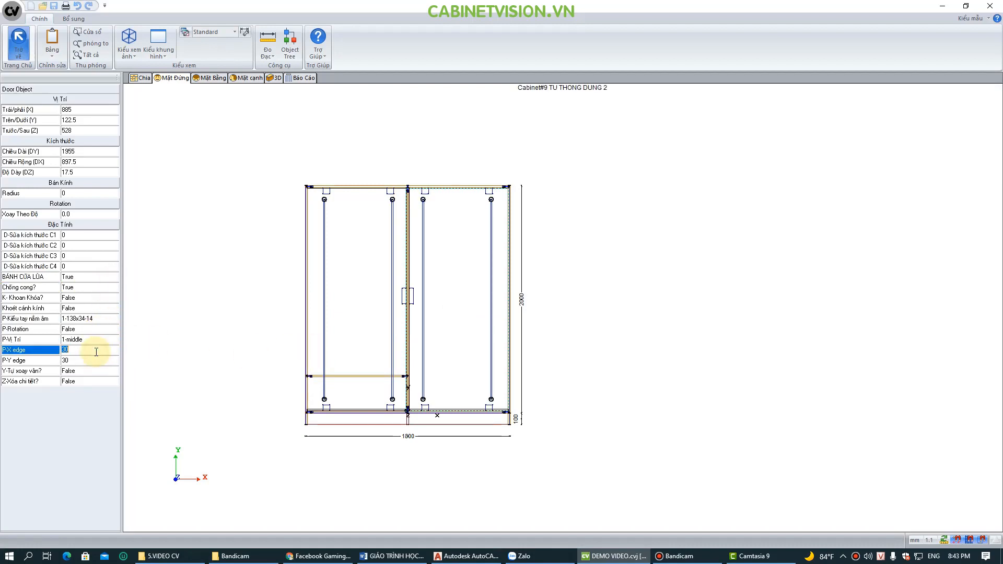
Apply the interlocking joint (Khấu âm dương) to the wardrobe's lower shelf and inspect the exploded cabinet in 3D.
scroll(342, 376, "up", 2)
left_click(325, 380)
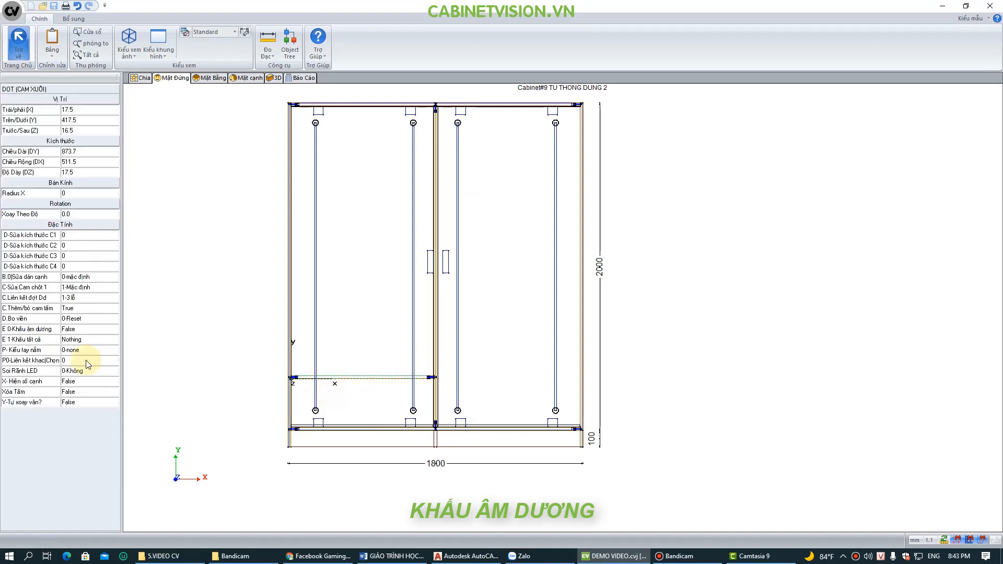
left_click(197, 328)
left_click(274, 78)
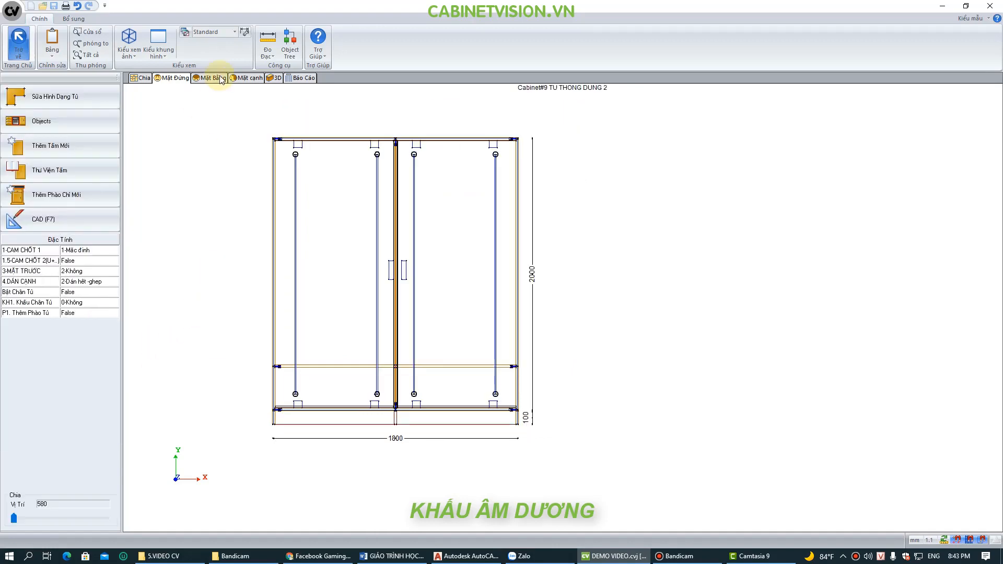
mouse_move(510, 406)
left_mouse_down()
mouse_move(671, 444)
mouse_move(616, 436)
mouse_move(651, 430)
mouse_move(642, 433)
left_mouse_up()
left_click_drag(15, 490, 45, 490)
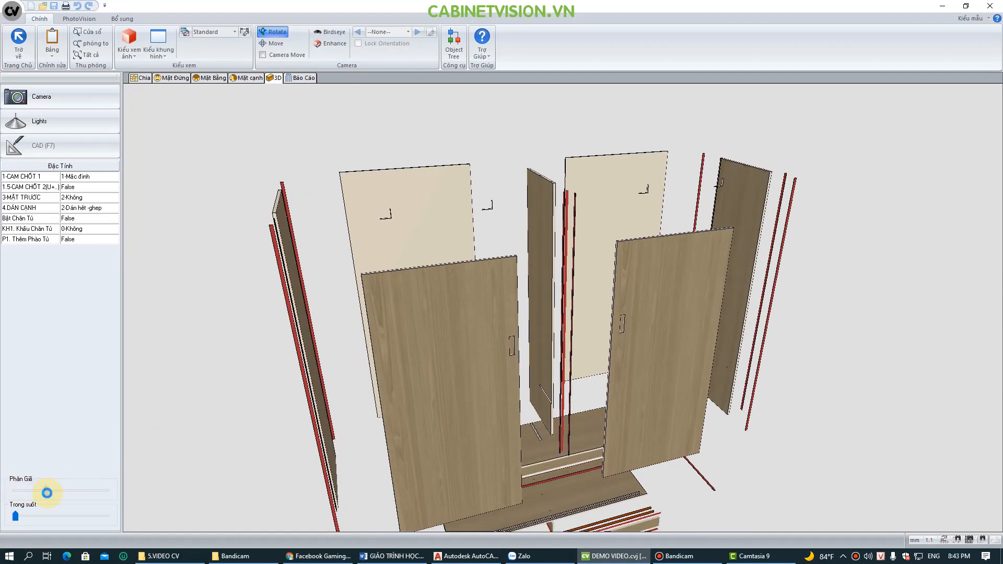
scroll(550, 424, "up", 3)
scroll(549, 423, "up", 5)
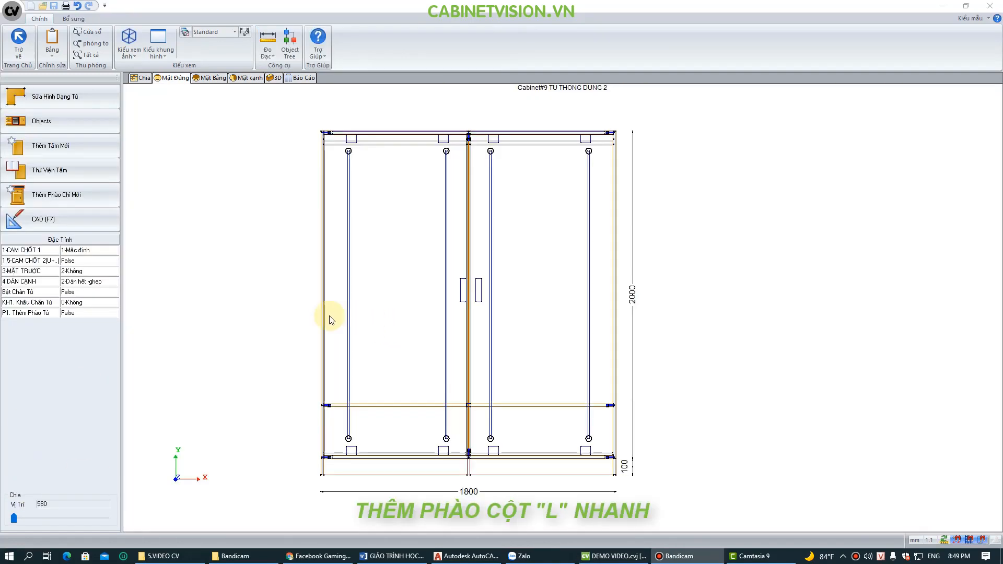
Enable Thêm Phào Tủ on the wardrobe with left, right and top mouldings, and inspect them in 3D.
left_click(89, 313)
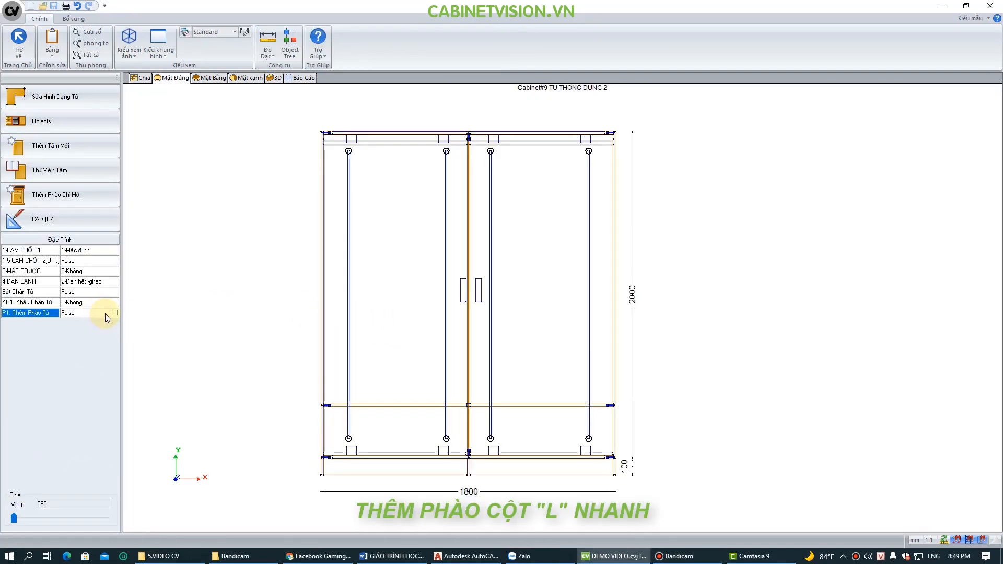
left_click(104, 333)
left_click(88, 322)
left_click(107, 356)
left_click(107, 356)
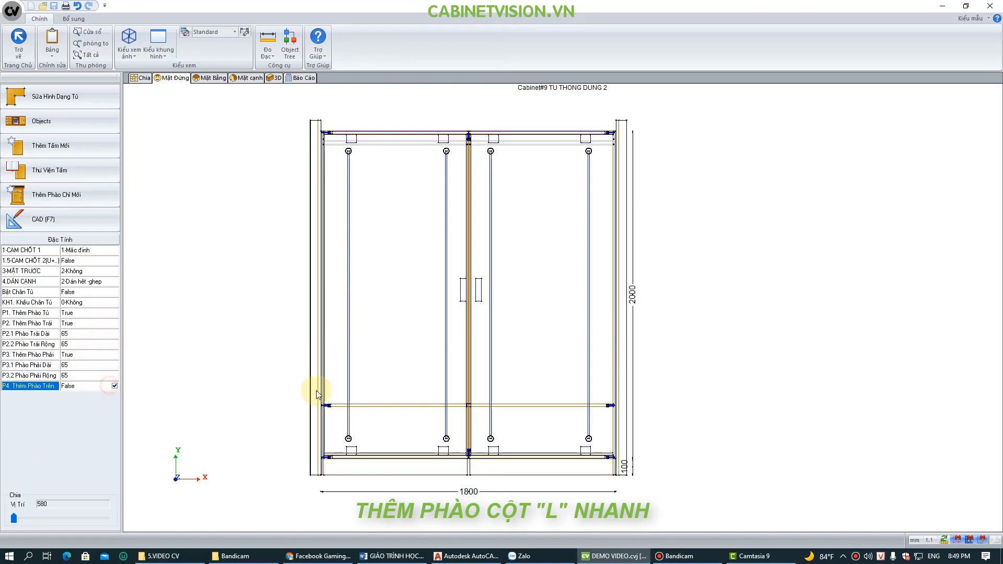
left_click(274, 77)
mouse_move(582, 372)
left_mouse_down()
mouse_move(874, 262)
mouse_move(272, 420)
mouse_move(634, 324)
mouse_move(616, 330)
left_mouse_up()
scroll(381, 164, "up", 3)
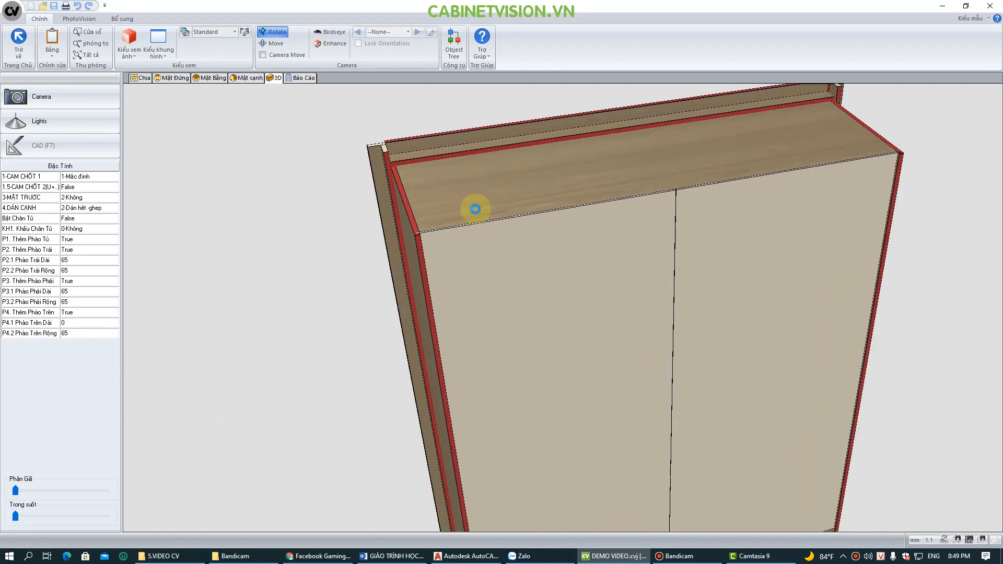
scroll(660, 359, "down", 2)
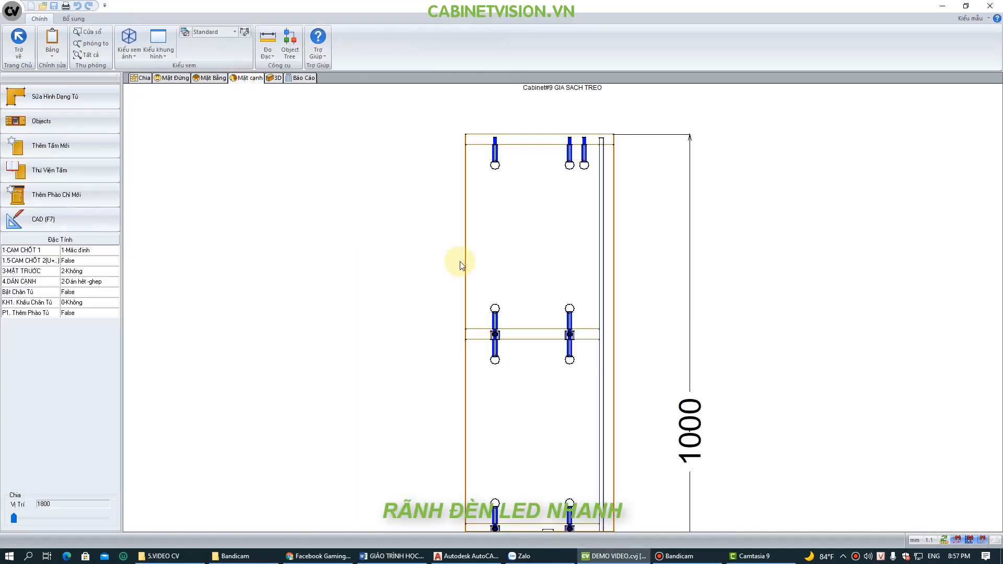
Set Soi Rãnh LED to 1-Trước on the hanging bookshelf's top panel and upper shelf.
left_click(539, 150)
left_click(84, 346)
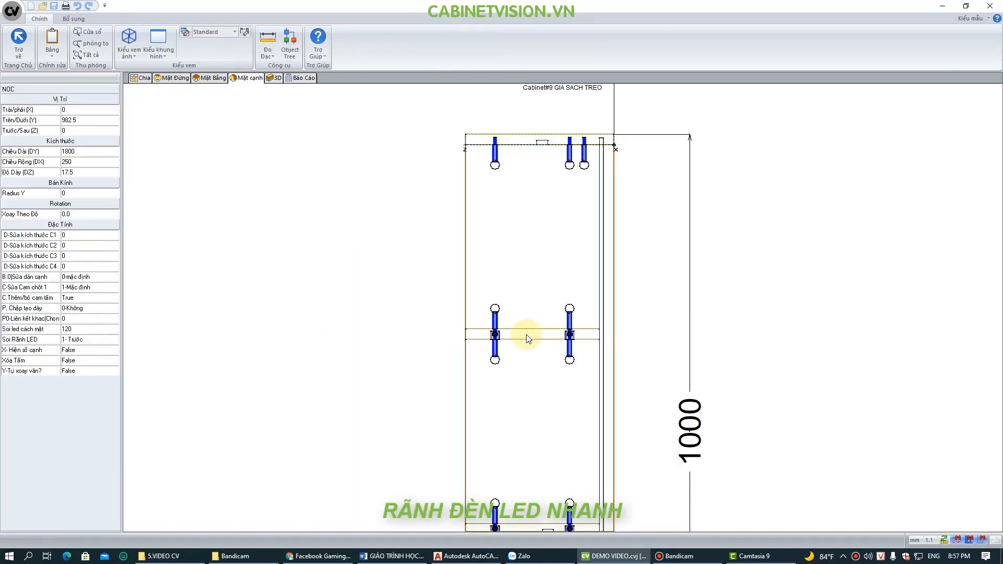
left_click(533, 364)
left_click(96, 389)
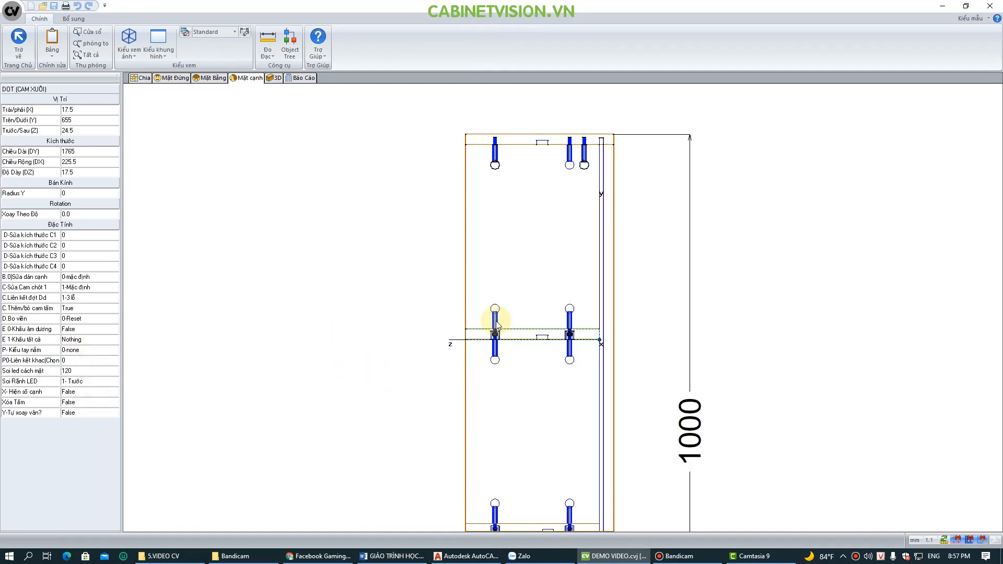
Set Soi Rãnh LED to 1-Trước on the bookshelf's left side panel and inspect the LED grooves in 3D.
left_click(559, 327)
left_click(559, 283)
left_click(107, 382)
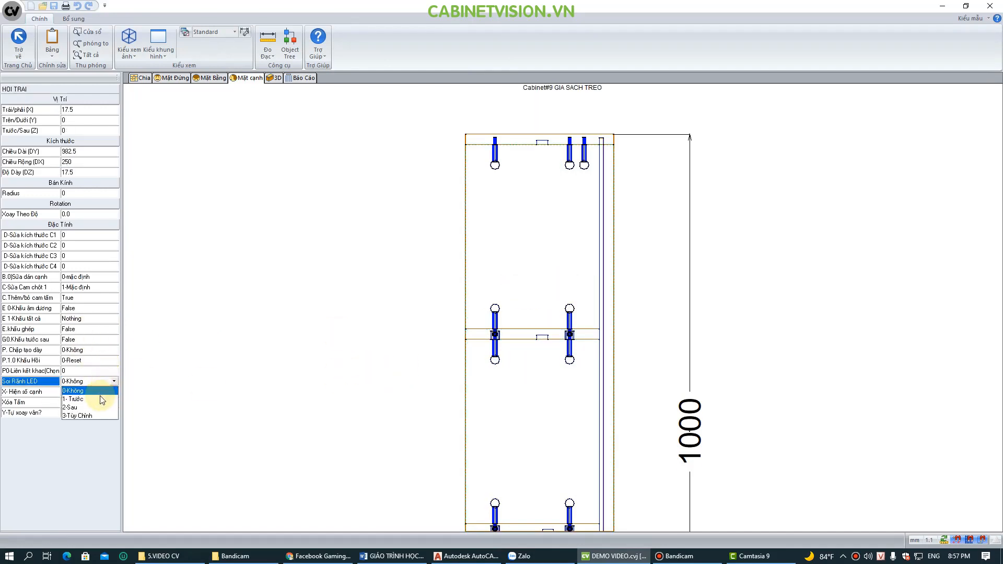
left_click(101, 399)
scroll(384, 360, "down", 2)
left_click(277, 78)
left_click_drag(418, 208, 420, 158)
scroll(428, 226, "up", 5)
left_click_drag(435, 284, 477, 322)
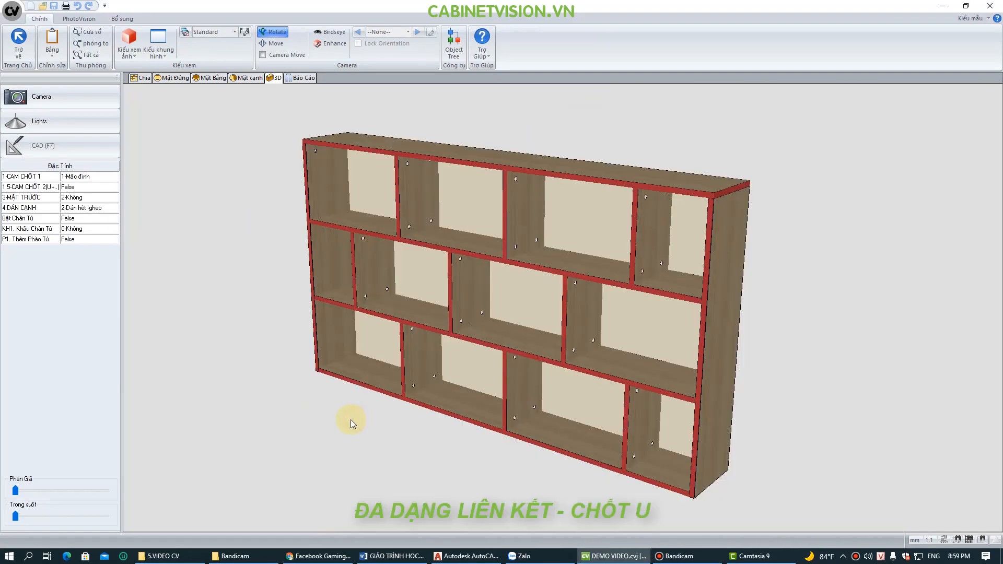
Switch the bookshelf's joinery by setting CAM CHỐT 1 to 0-Không and enabling CAM CHỐT 2 (U), and view it in 3D.
mouse_move(350, 419)
left_mouse_down()
mouse_move(324, 420)
mouse_move(460, 435)
mouse_move(337, 436)
left_mouse_up()
left_click(110, 192)
left_click(114, 188)
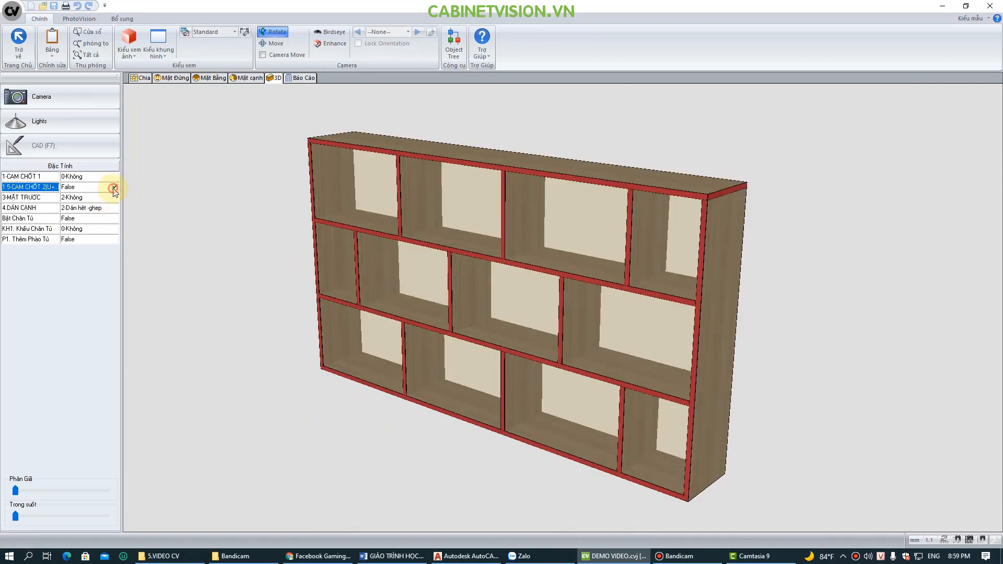
left_click_drag(250, 369, 831, 452)
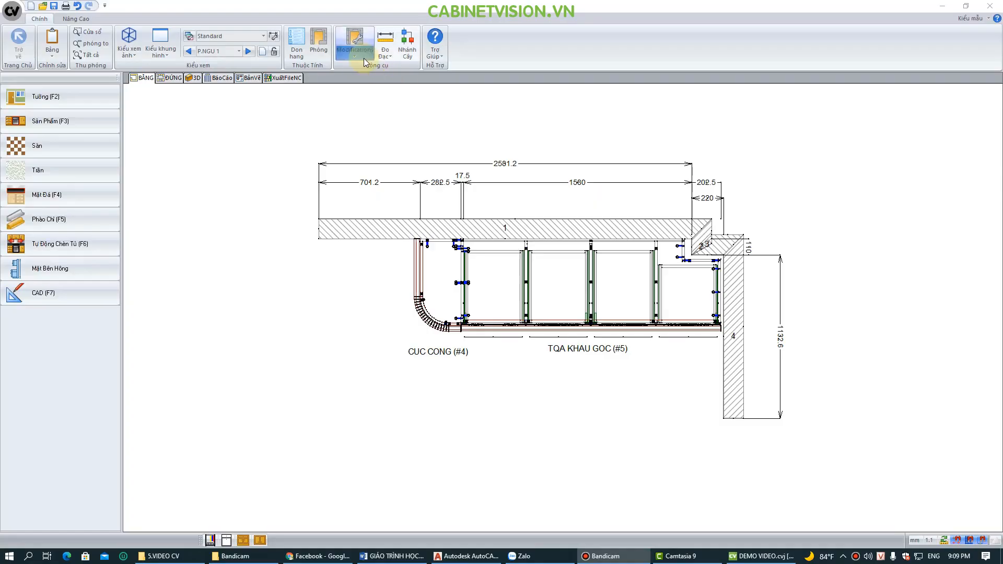
Mirror the room layout containing the corner-notched wardrobe and curved end unit, and inspect it in 3D.
left_click(354, 42)
left_click(376, 164)
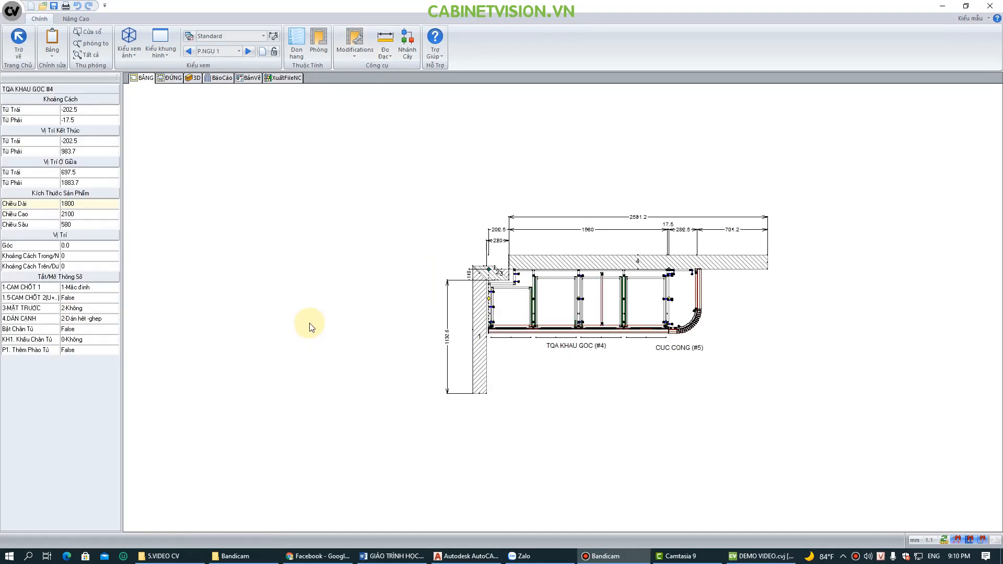
left_click(193, 77)
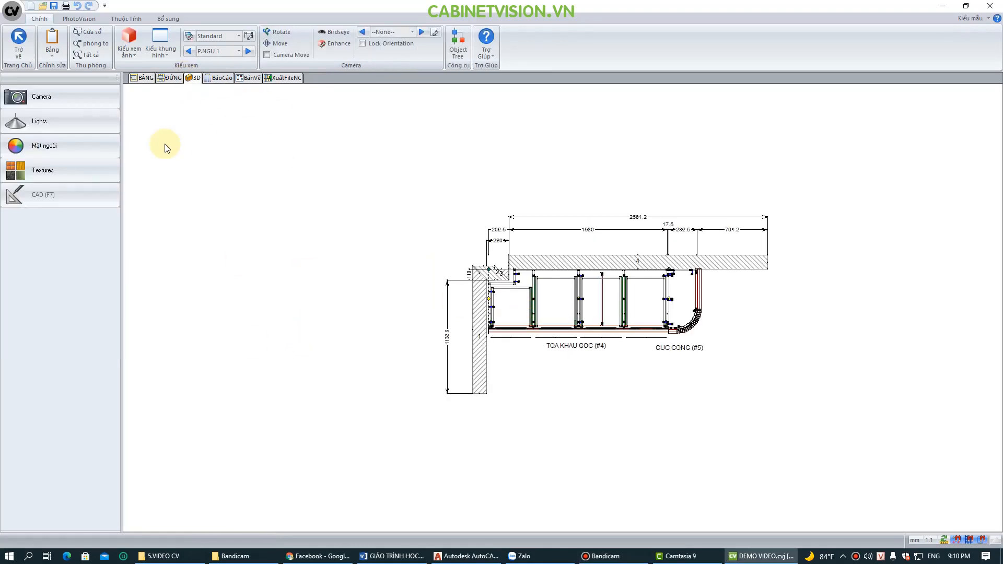
left_click_drag(593, 331, 576, 448)
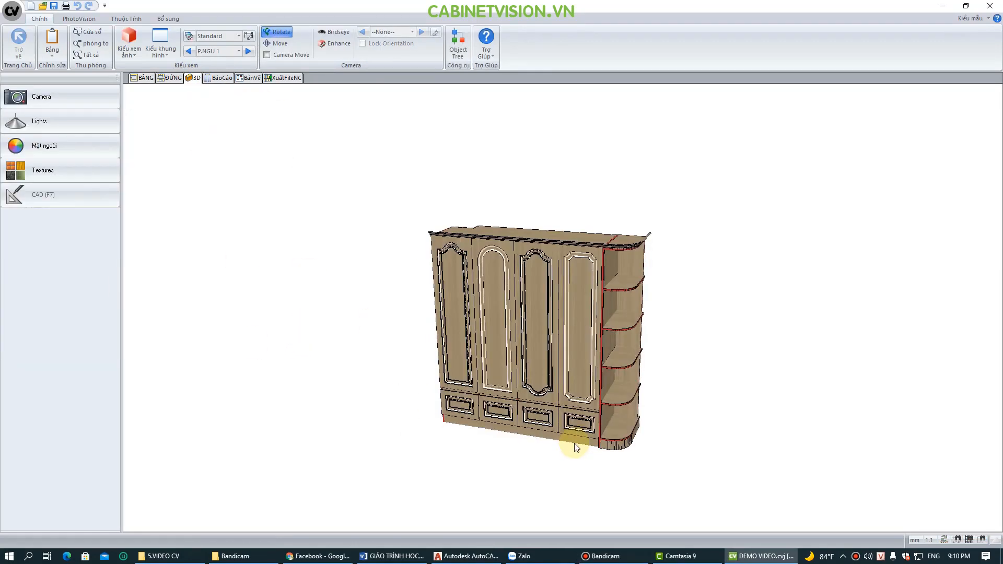
left_click_drag(587, 402, 581, 371)
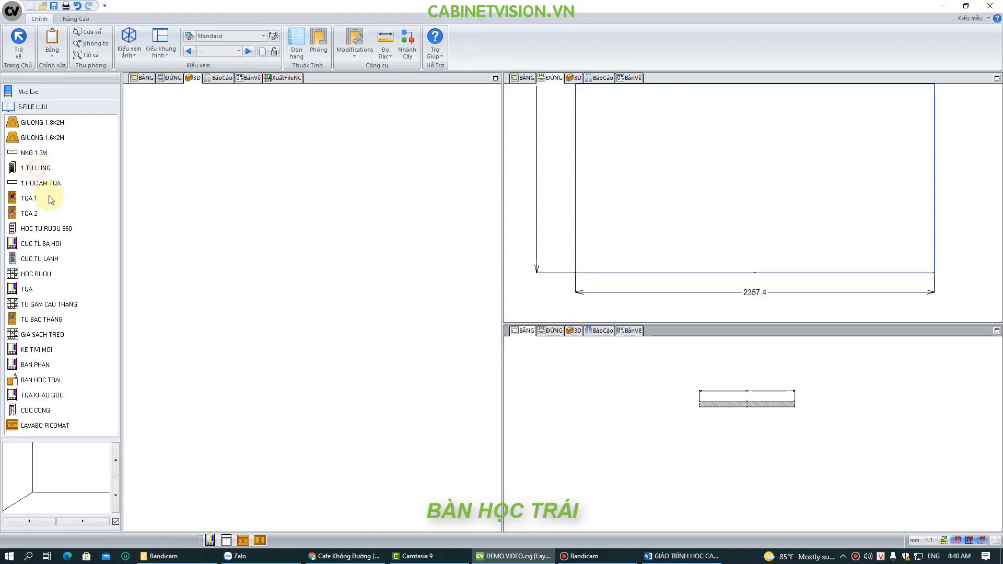
Place a BAN HOC TRAI desk 410 from the wall's left end, set its length to 1600 stretched to the right, and open its height.
left_click(42, 380)
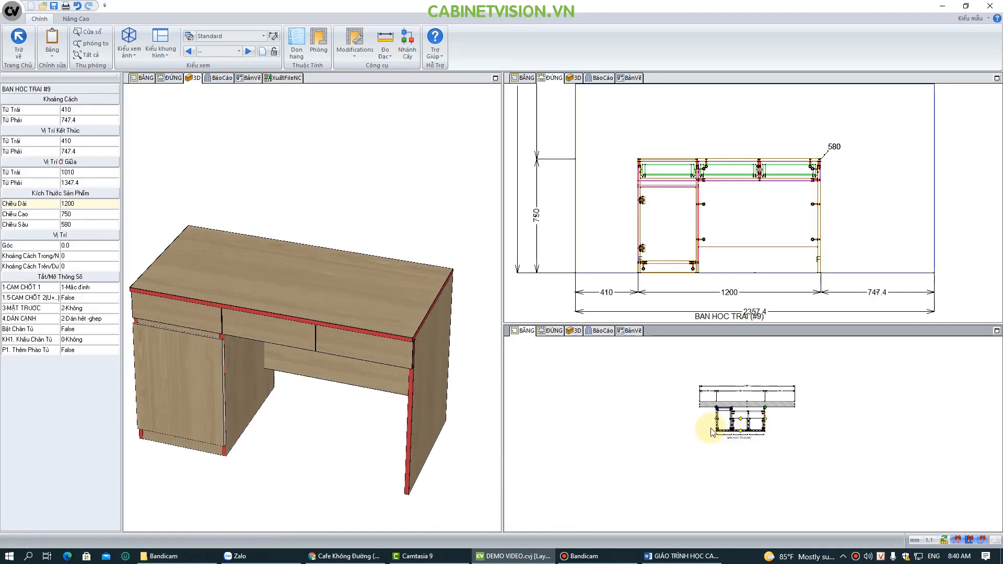
type("1600")
key("Return")
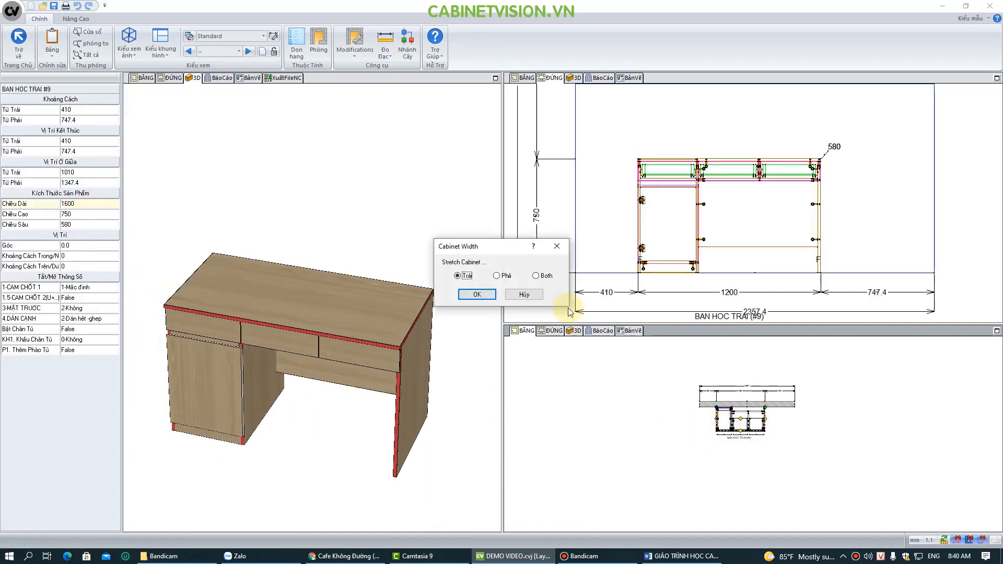
left_click(483, 294)
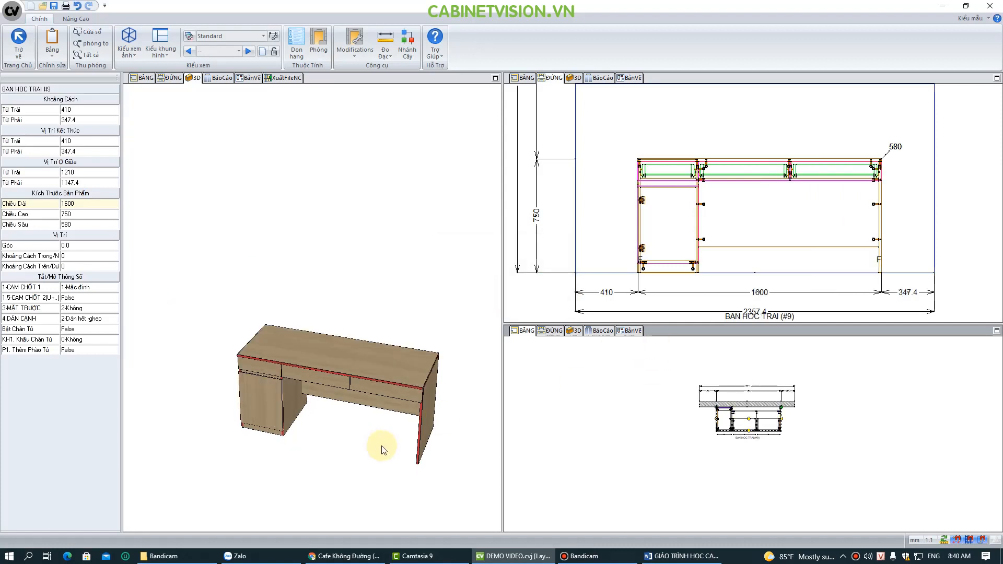
left_click(97, 215)
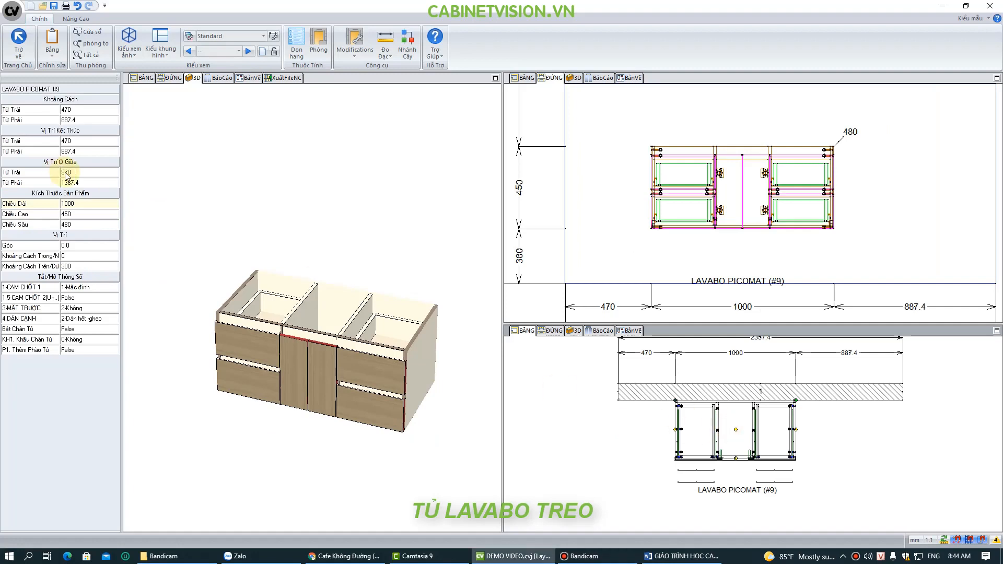
Set the LAVABO PICOMAT cabinet's length to 1600, stretched to the right, and its height to 550, and open its depth.
key("Return")
left_click(484, 294)
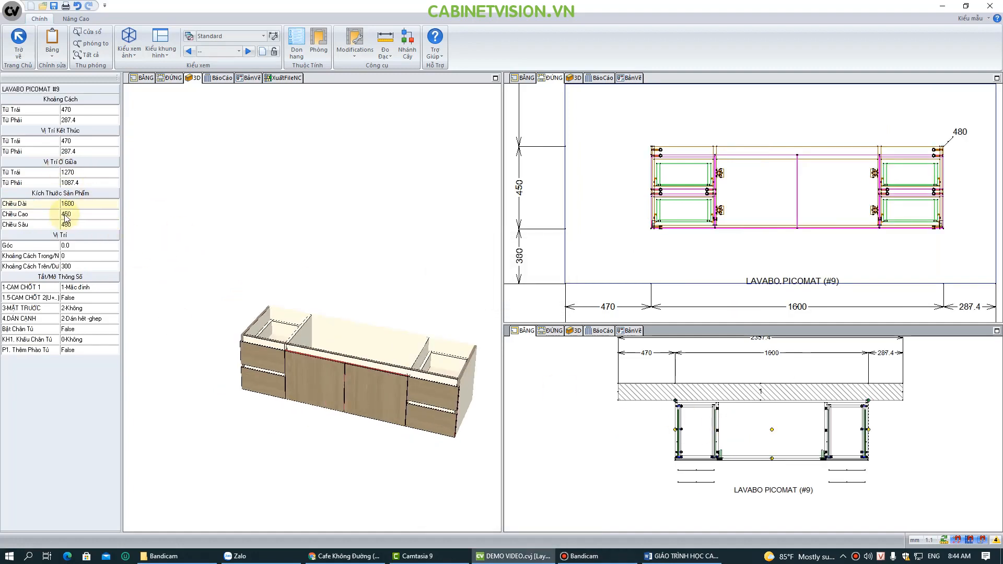
left_click(92, 212)
key("Return")
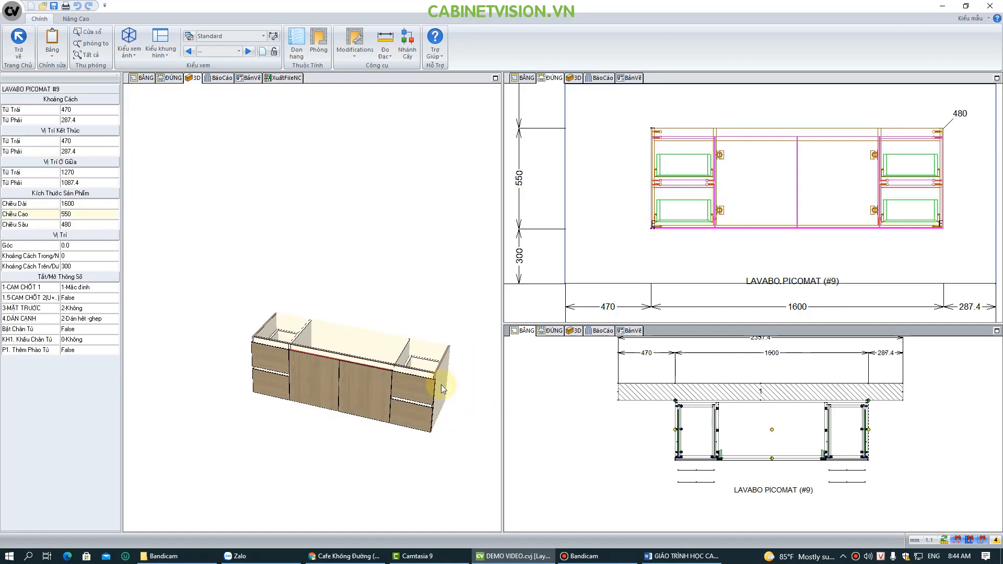
left_click(90, 223)
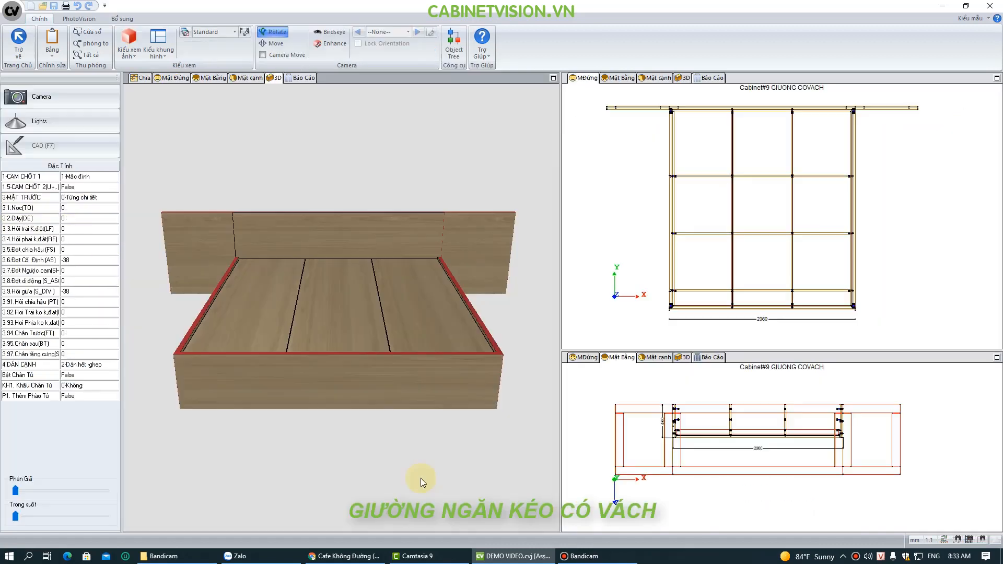
Set the bed's headboard panel (DAU CAO) width to 1200 and the left wall panel's (VACH TRAI) length to 500.
left_click(82, 152)
left_click(86, 163)
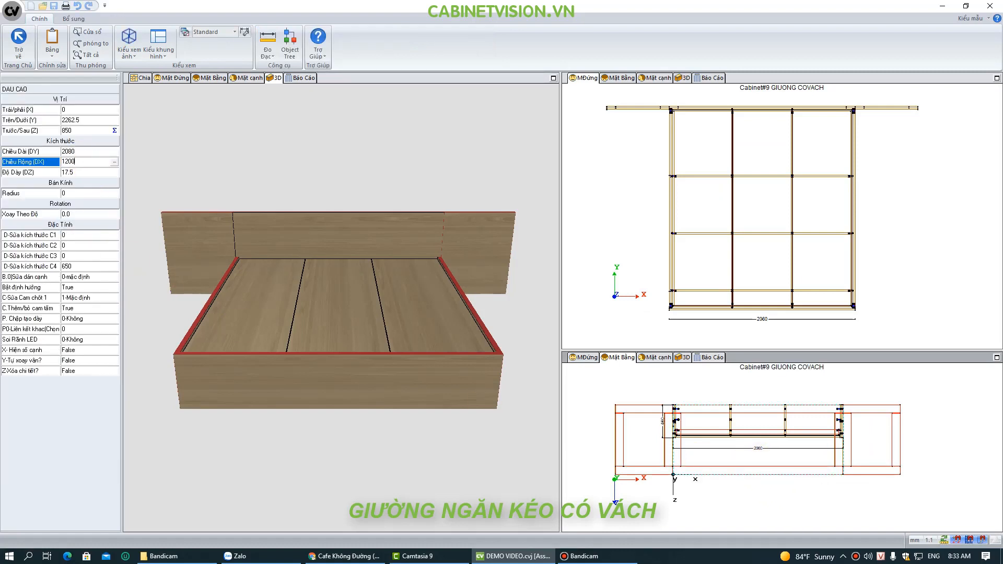
left_click(650, 437)
left_click(83, 152)
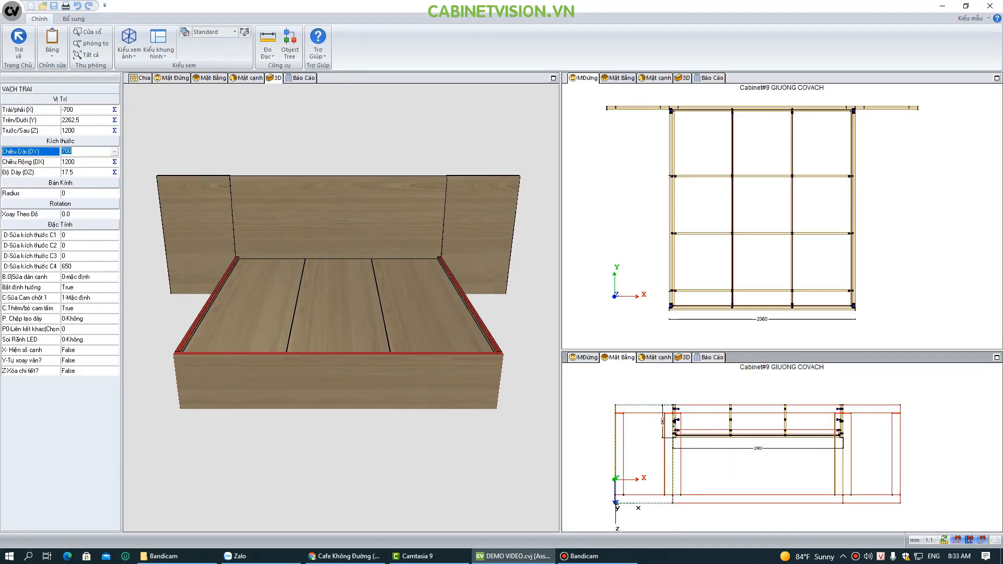
type("500")
key("Return")
Set the right wall panel's (VACH PHAI) length to 1200 and the headboard cap's (CAP DAU GIUONG) width to 140.
left_click(859, 444)
left_click(79, 151)
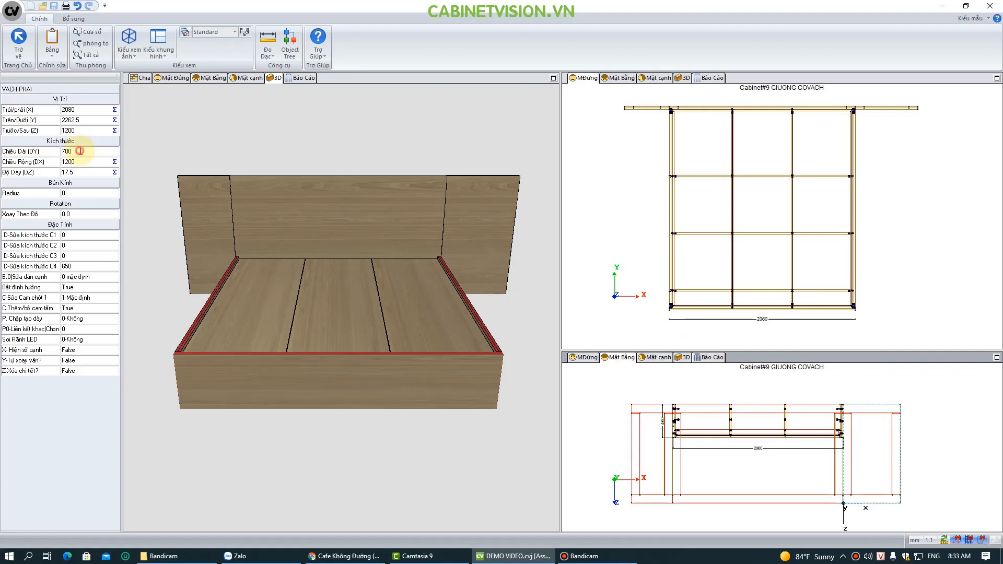
type("1200")
key("Return")
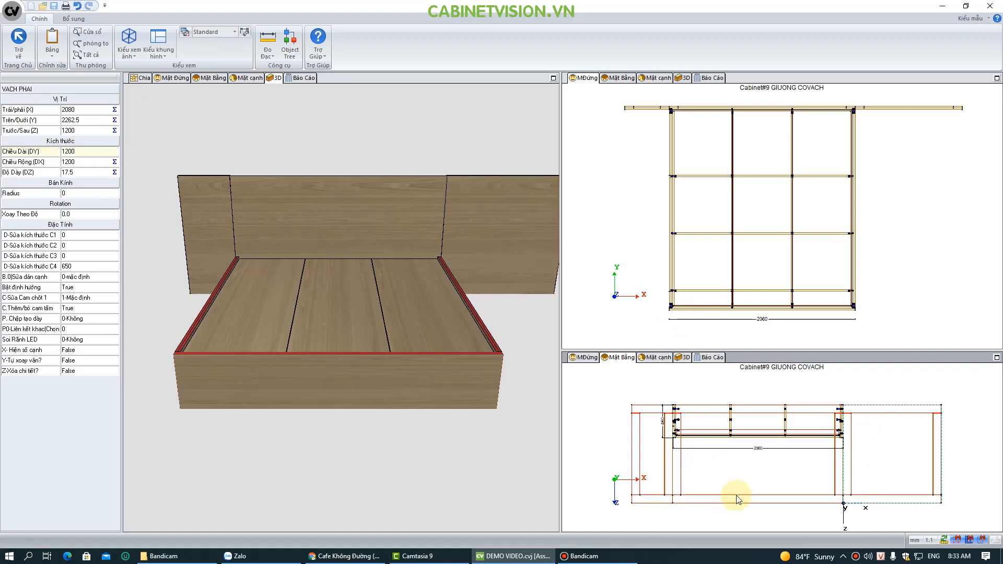
left_click(731, 502)
left_click(734, 520)
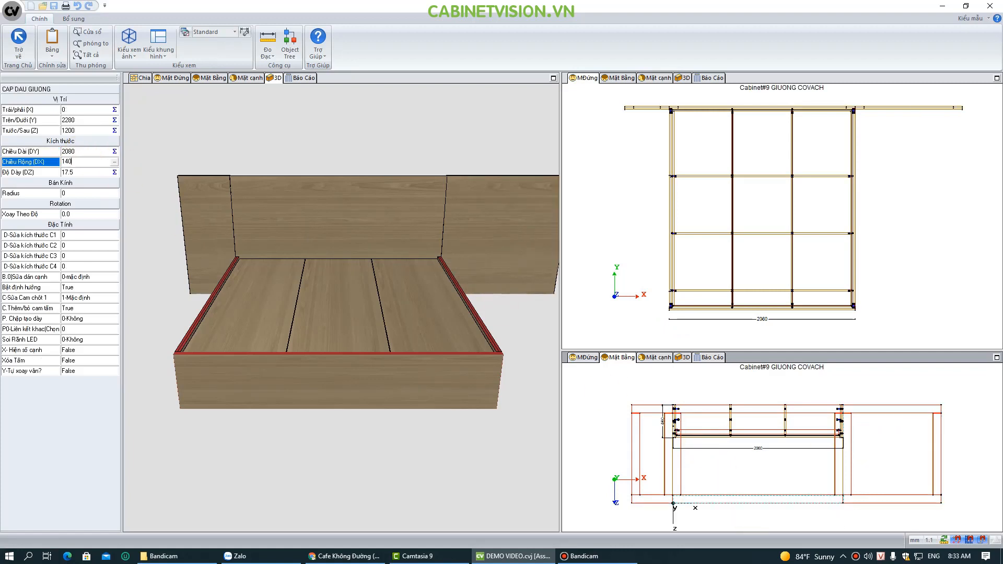
Set the GIUONG COVACH bed's overall width to 1680 and inspect its resized frame in 3D.
left_click(140, 78)
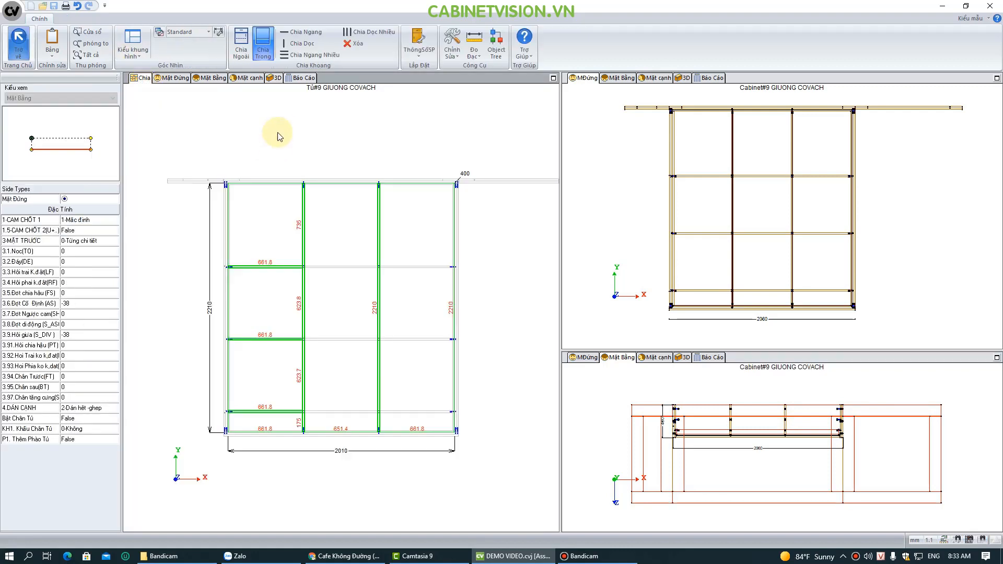
double_click(491, 276)
double_click(455, 281)
type("1680")
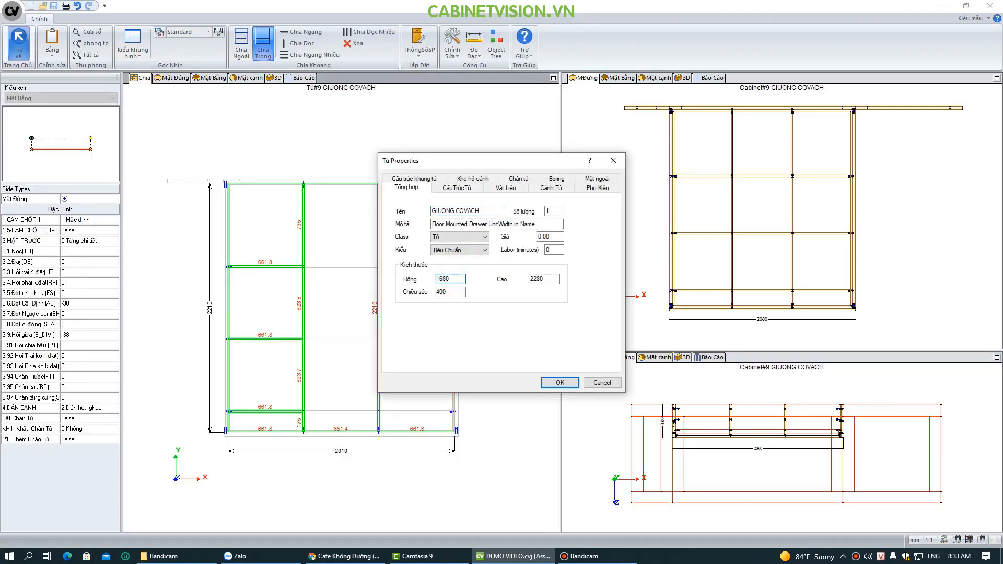
key("Return")
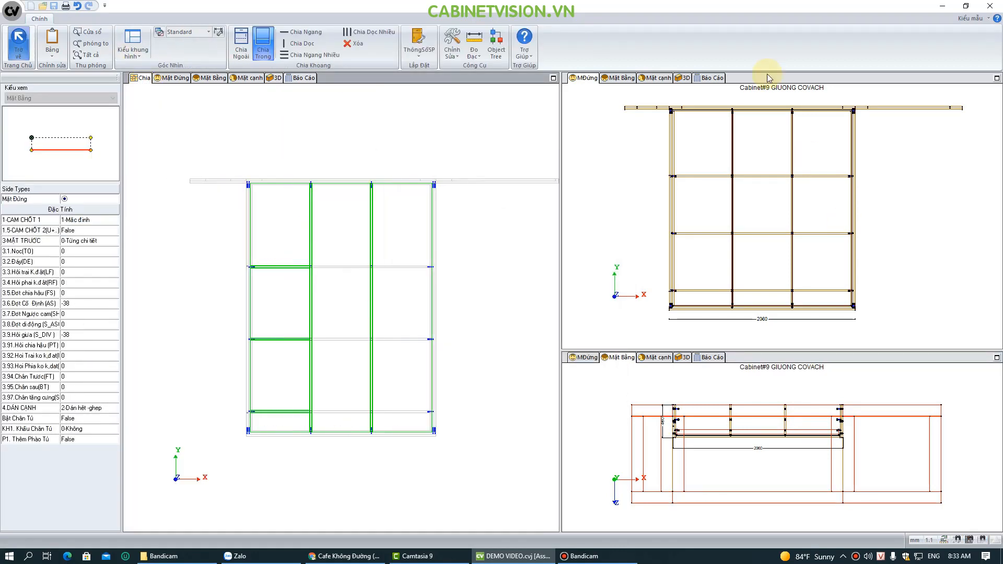
left_click(275, 78)
left_click(284, 350)
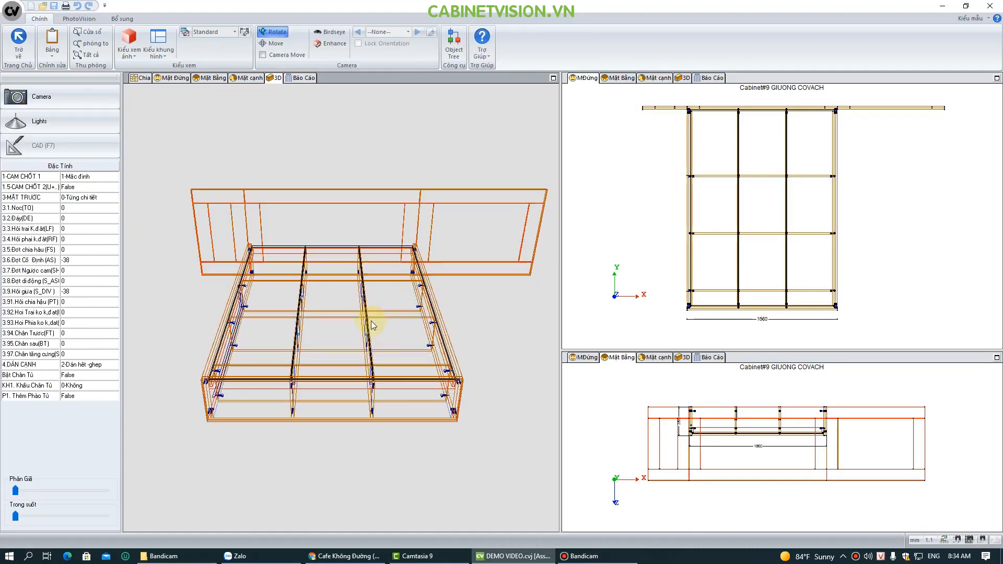
left_click_drag(369, 321, 341, 287)
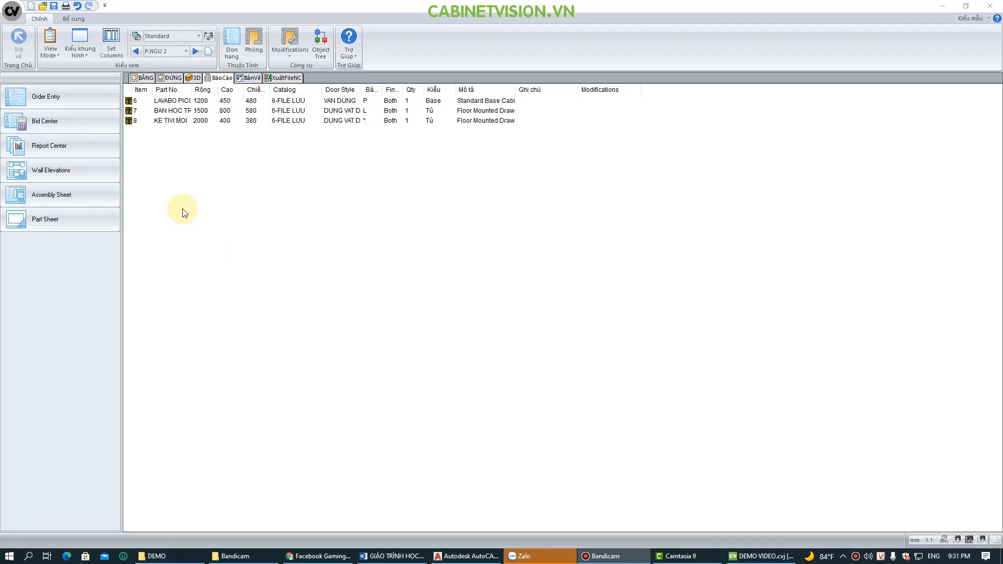
Open the Report Center and look through the pages of the Cutting list report.
left_click(57, 146)
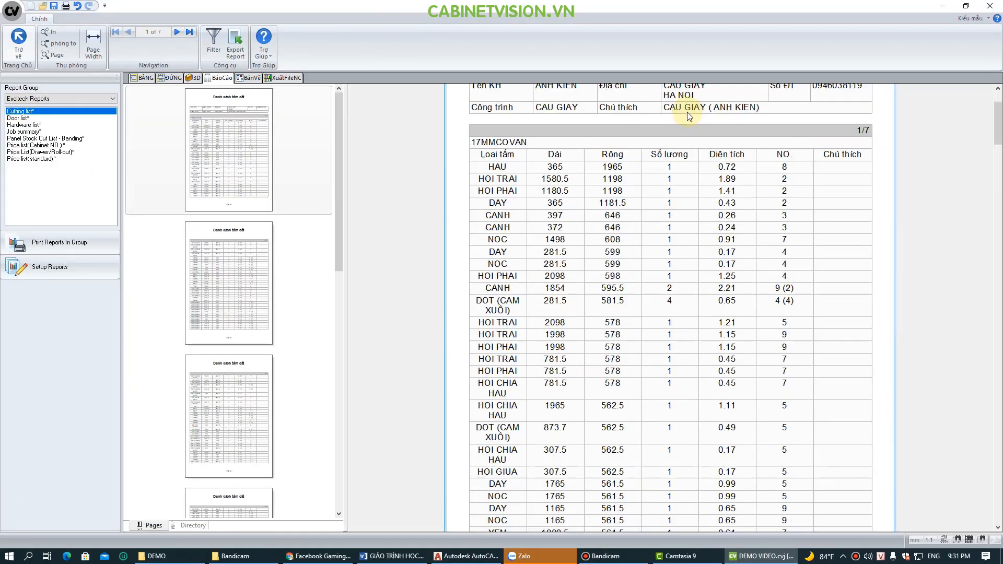
scroll(701, 233, "up", 2)
left_click(218, 287)
left_click(214, 373)
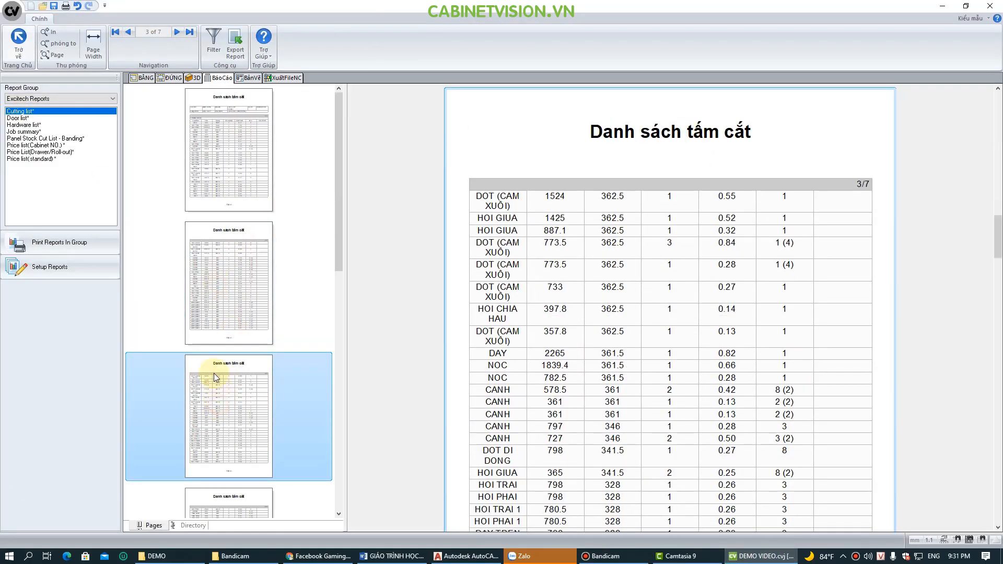
scroll(214, 373, "down", 5)
left_click(223, 272)
Generate and view the Door list, Hardware list and Job summary reports.
left_click(20, 118)
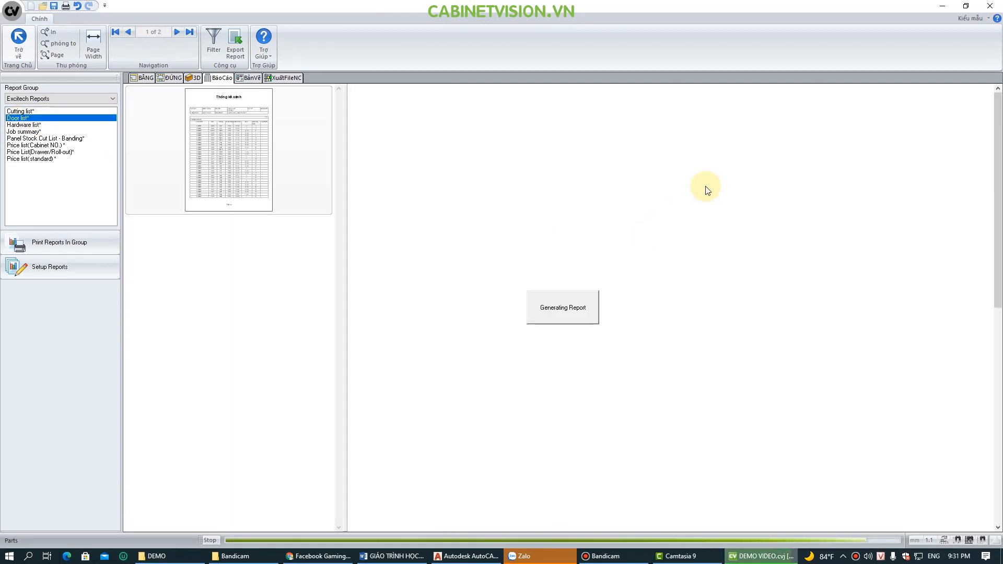
left_click(216, 269)
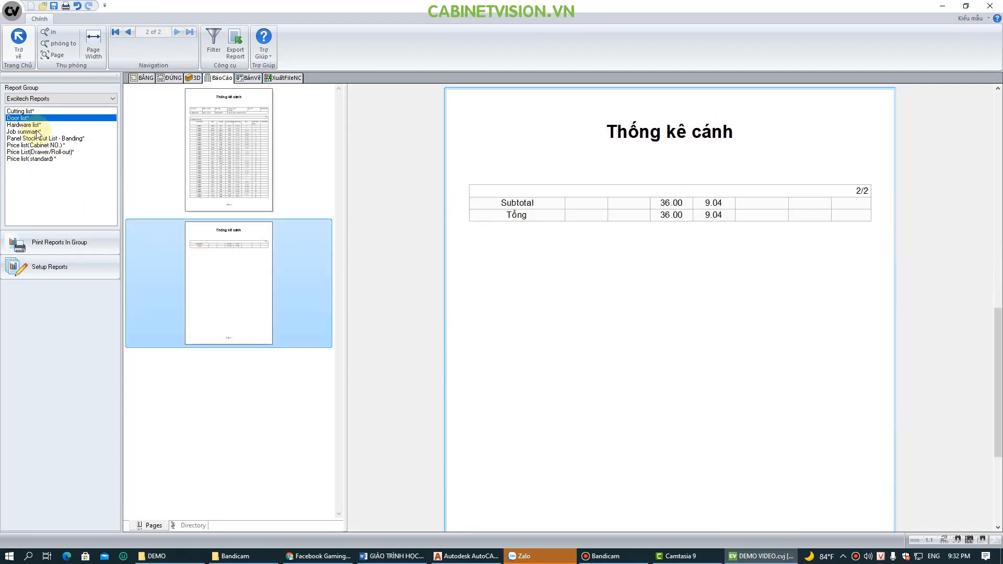
left_click(31, 125)
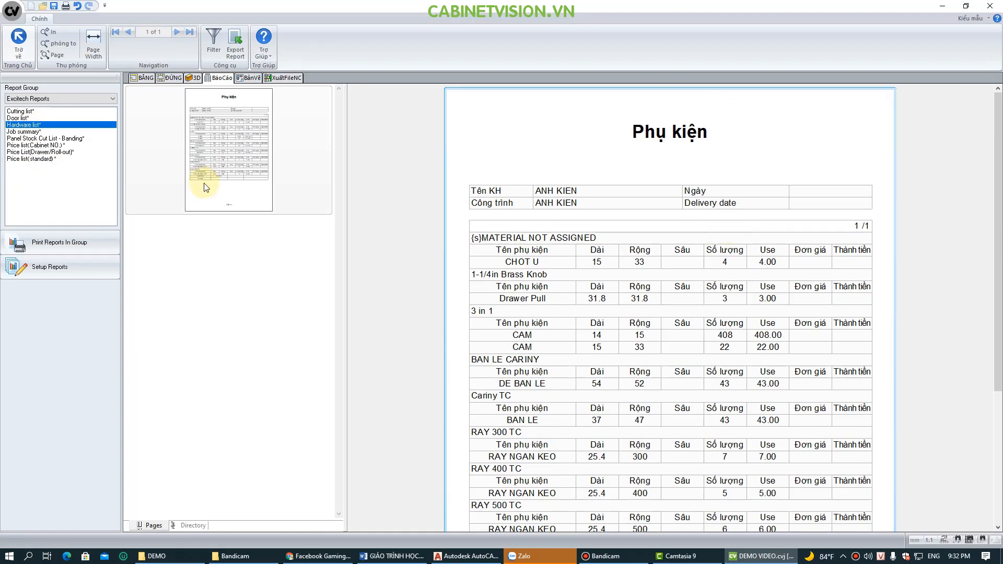
left_click(24, 132)
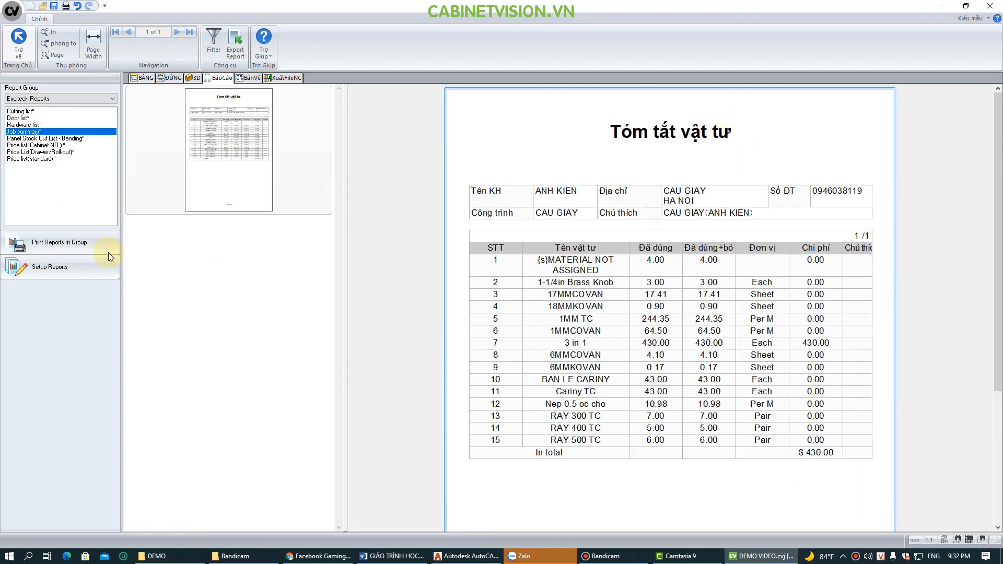
Generate the Price list(Cabinet NO.) report and look through its pages to the last one.
left_click(36, 145)
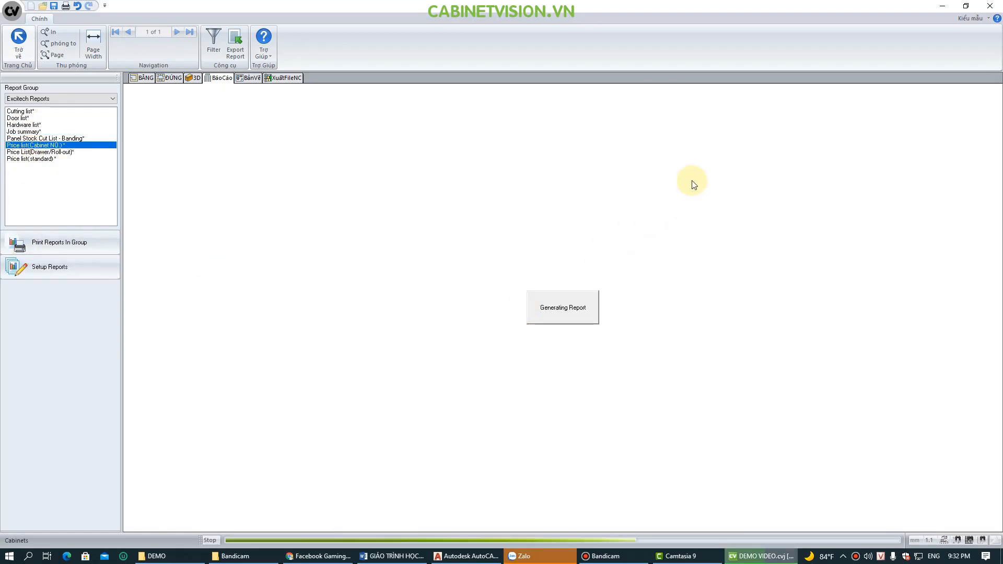
scroll(715, 115, "up", 3, "ctrl")
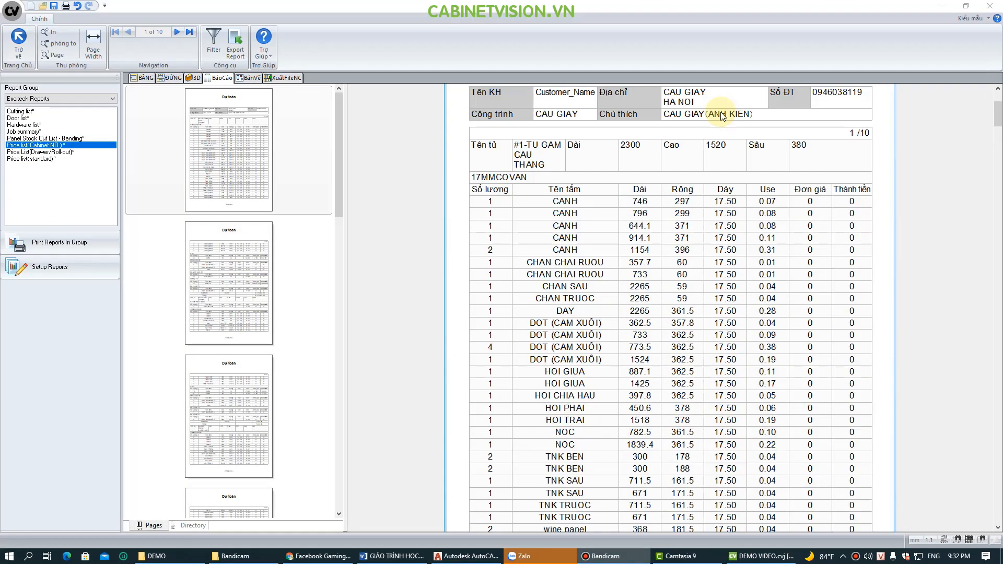
left_click(246, 286)
scroll(249, 261, "down", 1)
scroll(249, 259, "down", 5)
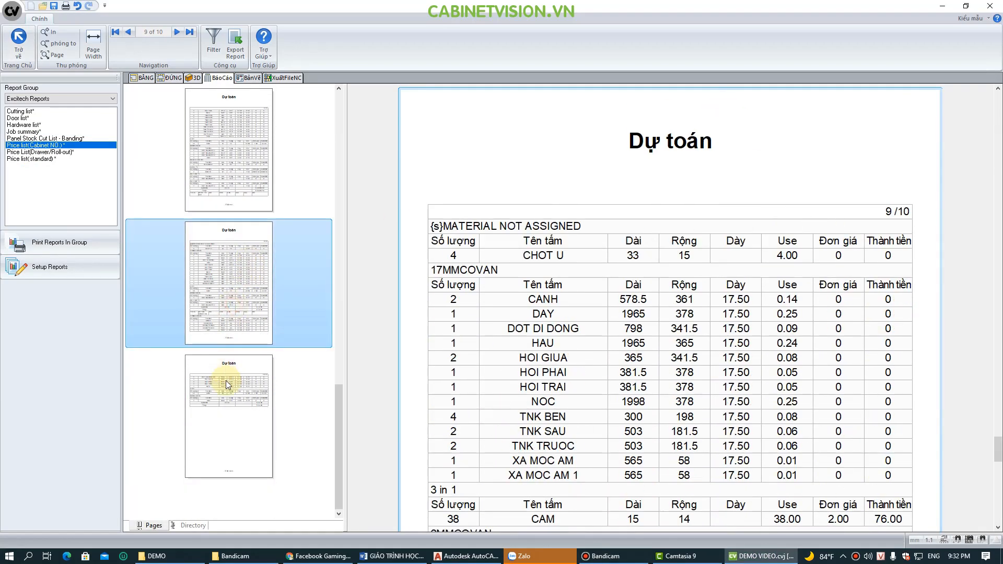
left_click(226, 380)
Generate the Price List(Drawer/Roll-out) report and examine its pages through to the end.
left_click(40, 152)
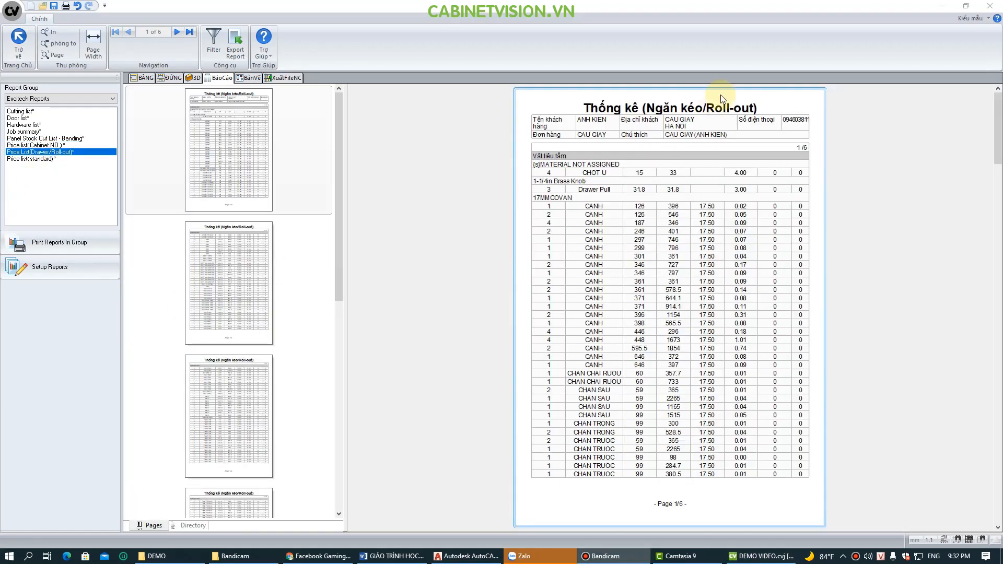
scroll(720, 95, "up", 2, "ctrl")
scroll(216, 293, "down", 2)
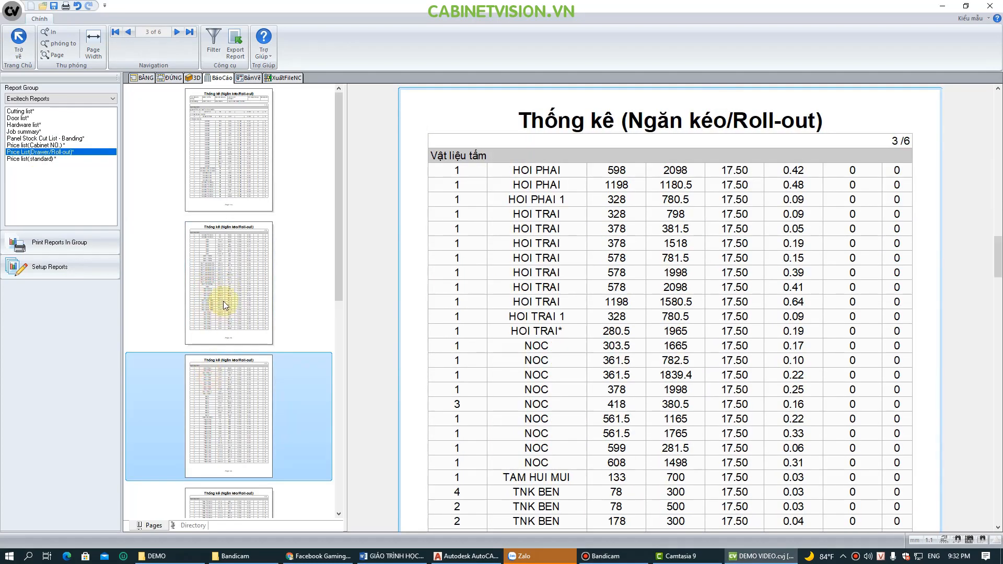
scroll(546, 360, "down", 10)
scroll(249, 383, "down", 6)
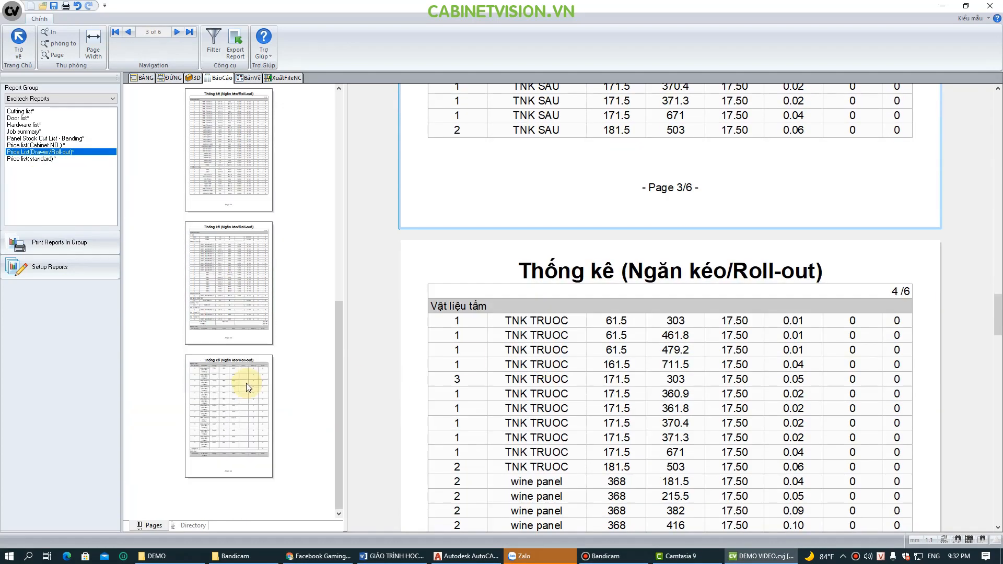
left_click(243, 384)
scroll(613, 290, "down", 2, "ctrl")
Generate the Price list(standard) report and examine its pages.
left_click(32, 159)
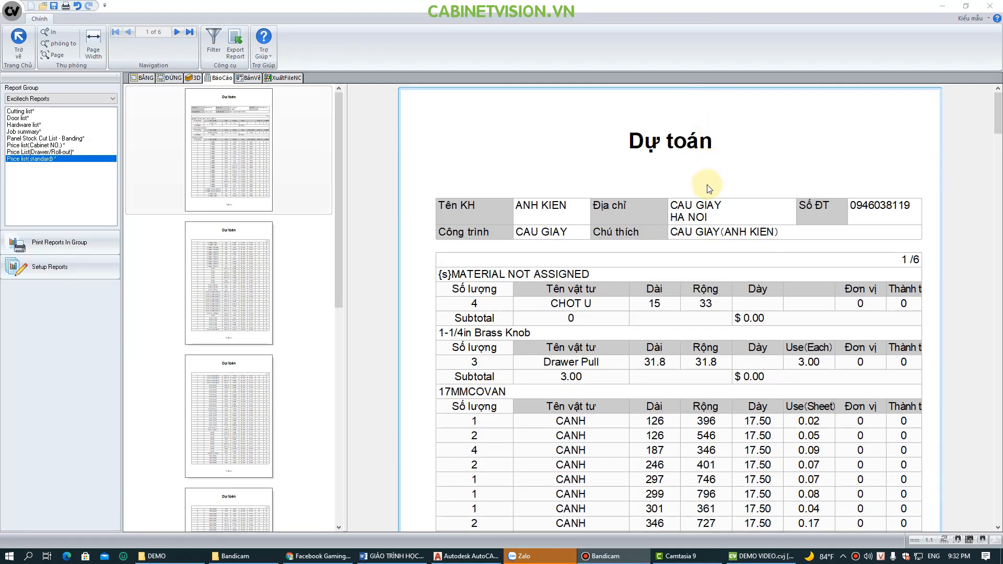
scroll(694, 209, "down", 10)
scroll(687, 250, "down", 2, "ctrl")
scroll(688, 250, "up", 3)
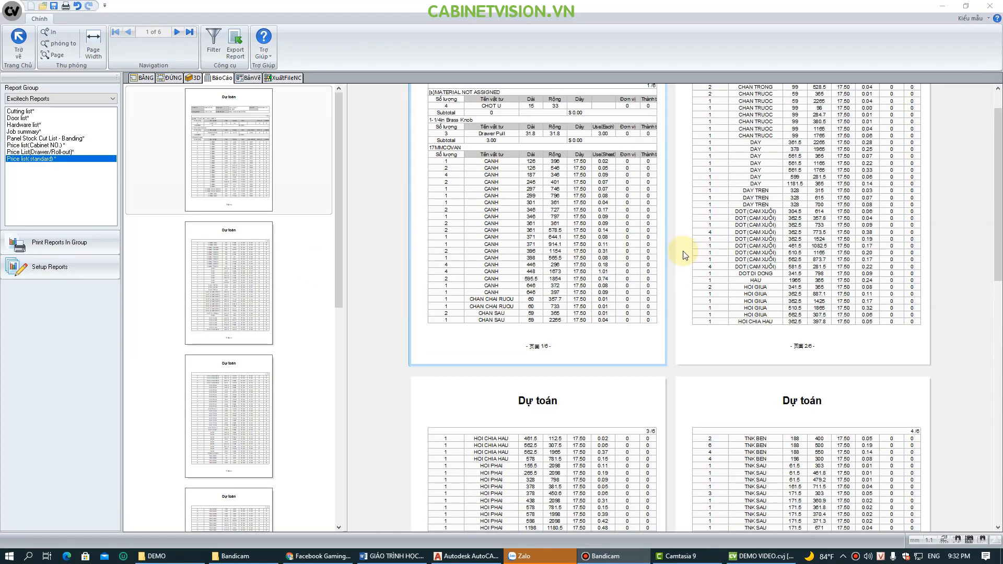
scroll(682, 251, "down", 4)
scroll(682, 250, "up", 3, "ctrl")
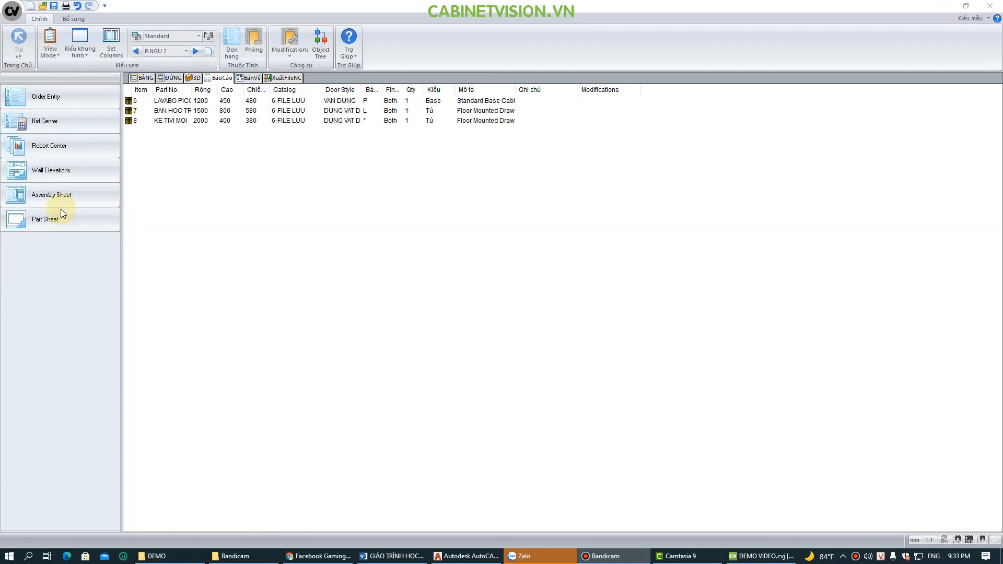
Create assembly sheets for the cabinets on A4 landscape paper and show them in the drawings view.
left_click(62, 199)
left_click(469, 356)
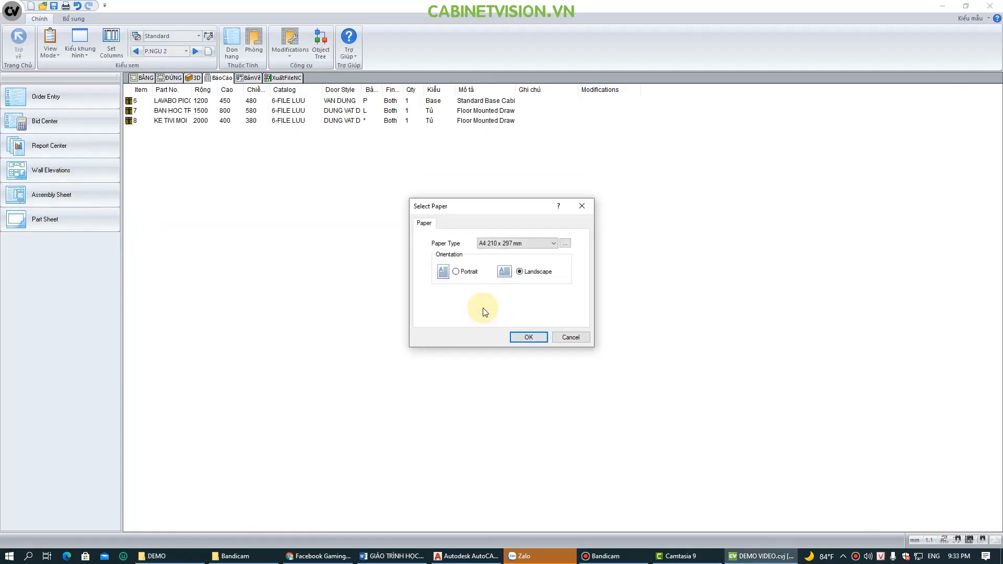
left_click(528, 337)
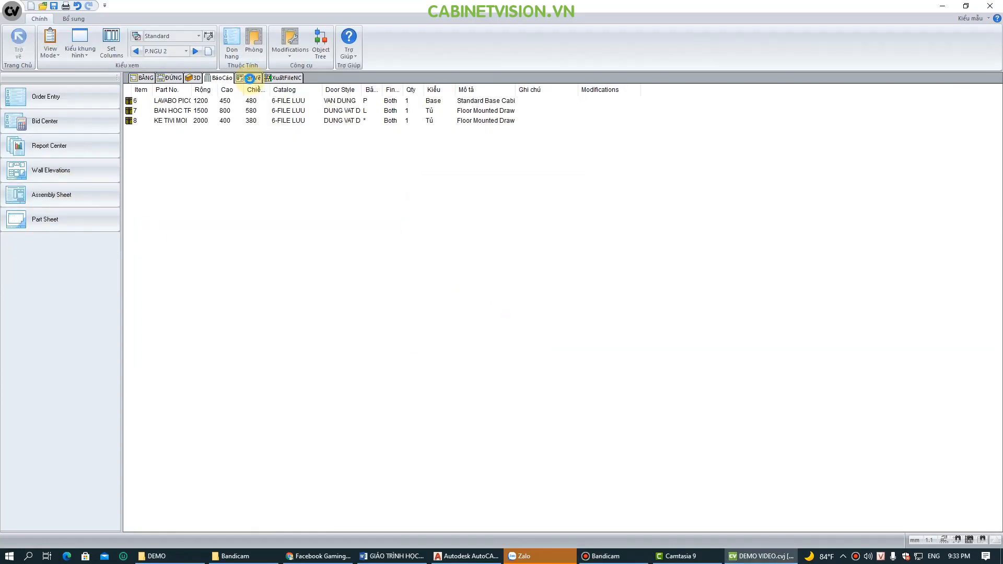
left_click(250, 78)
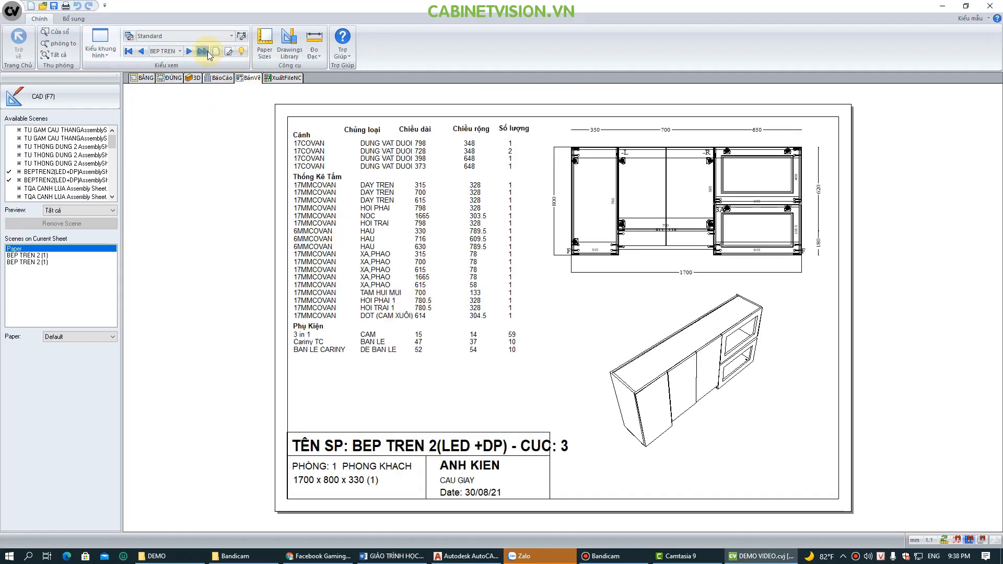
Page through the assembly sheets of all cabinets, checking each one's part list and drawings.
left_click(188, 51)
left_click(189, 52)
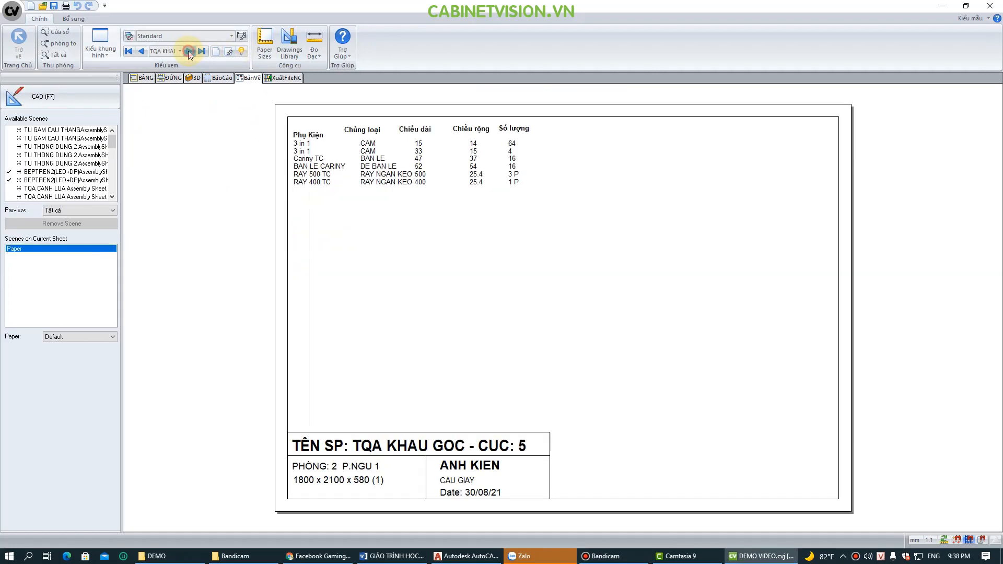
left_click(188, 51)
left_click(189, 52)
left_click(189, 52)
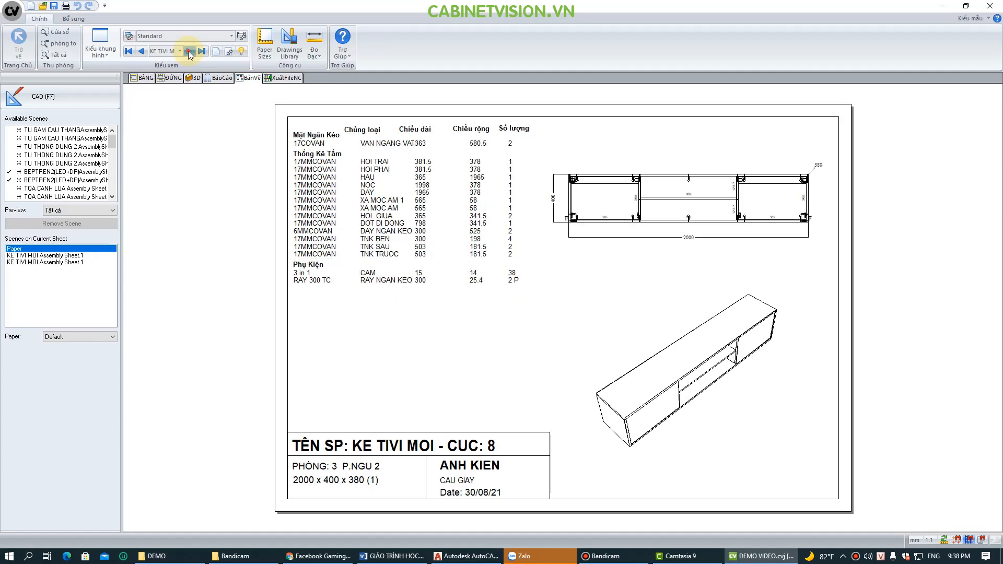
left_click(188, 52)
left_click(188, 52)
left_click(189, 52)
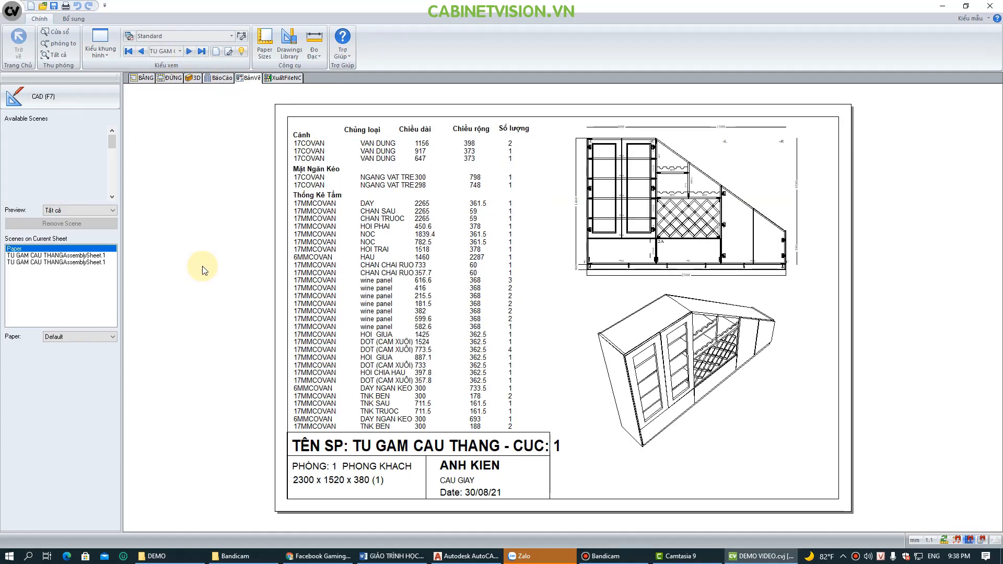
Print all assembly sheets with Microsoft Print to PDF, saving the file as TEST on the Desktop.
key("ctrl+p")
left_click(304, 168)
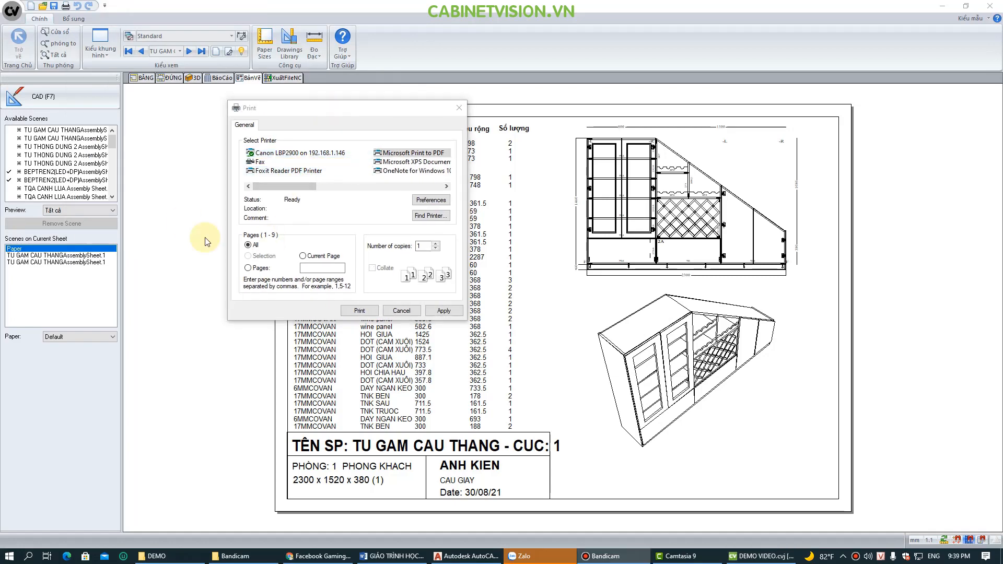
left_click(412, 155)
left_click(360, 311)
left_click(368, 243)
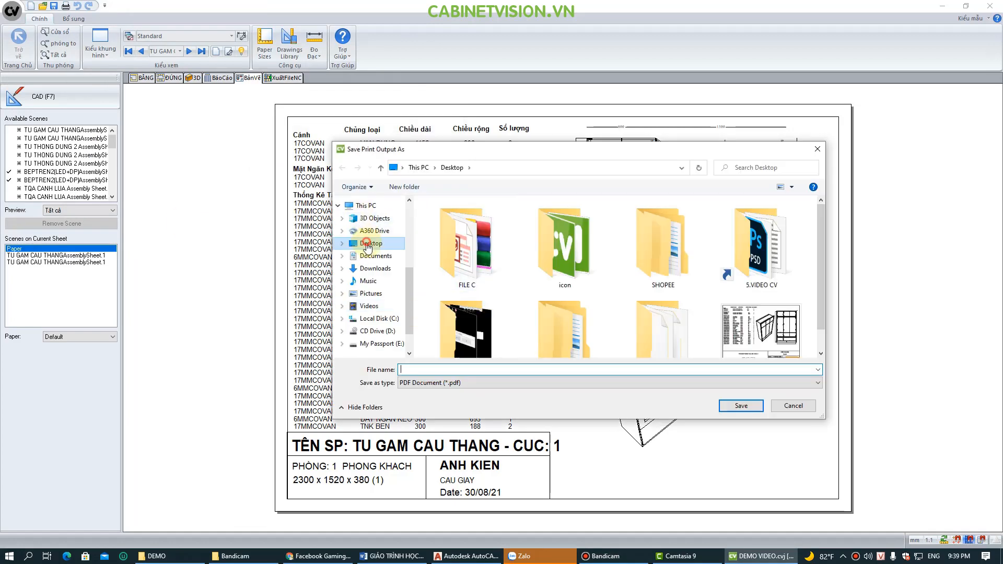
type("TEST")
key("Return")
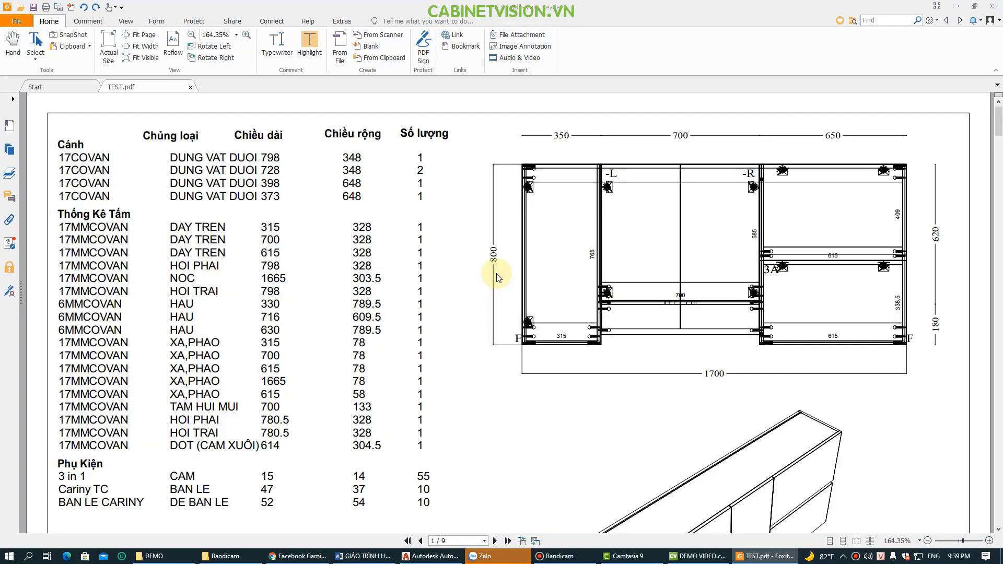
Look through the assembly sheet pages of TEST.pdf in Foxit Reader.
scroll(552, 269, "down", 5, "ctrl")
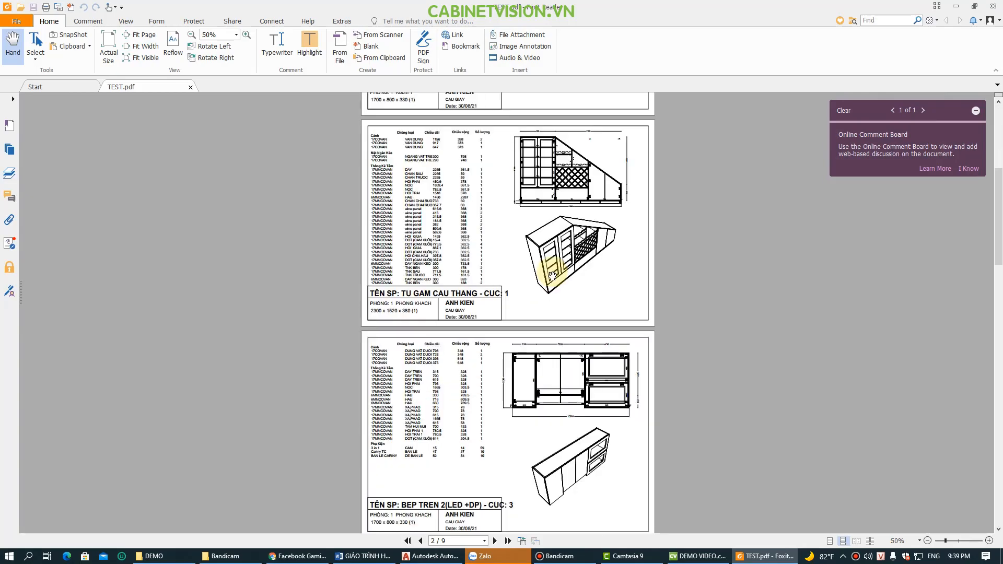
scroll(552, 275, "down", 20)
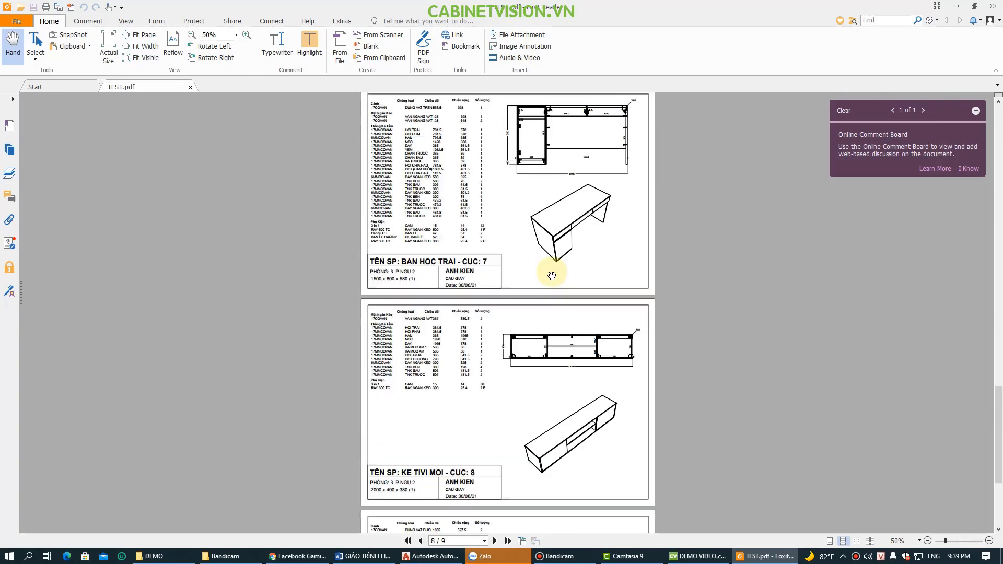
scroll(553, 276, "up", 7)
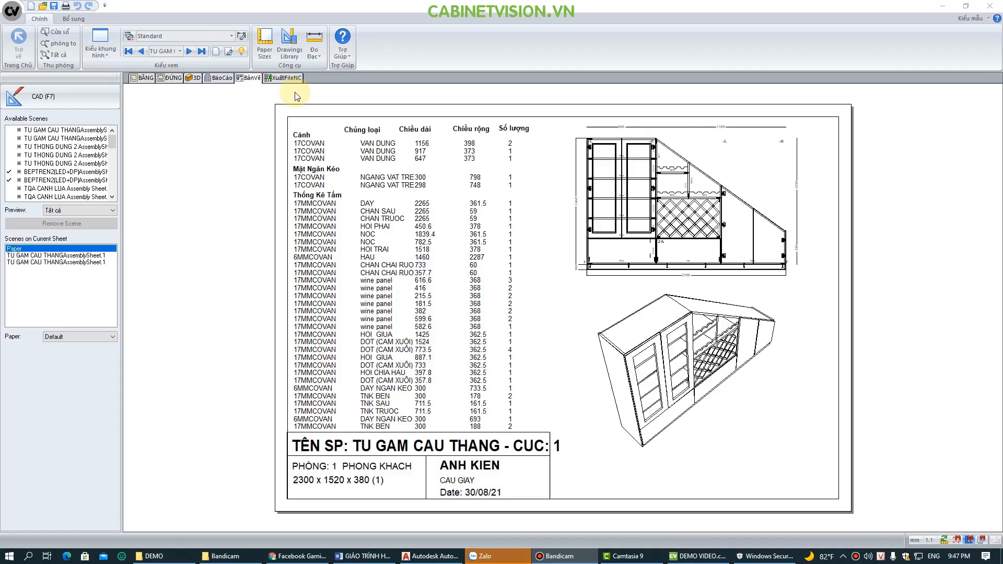
Create the NC export part list and view the offcut settings in the nest parameters without changing them.
left_click(283, 77)
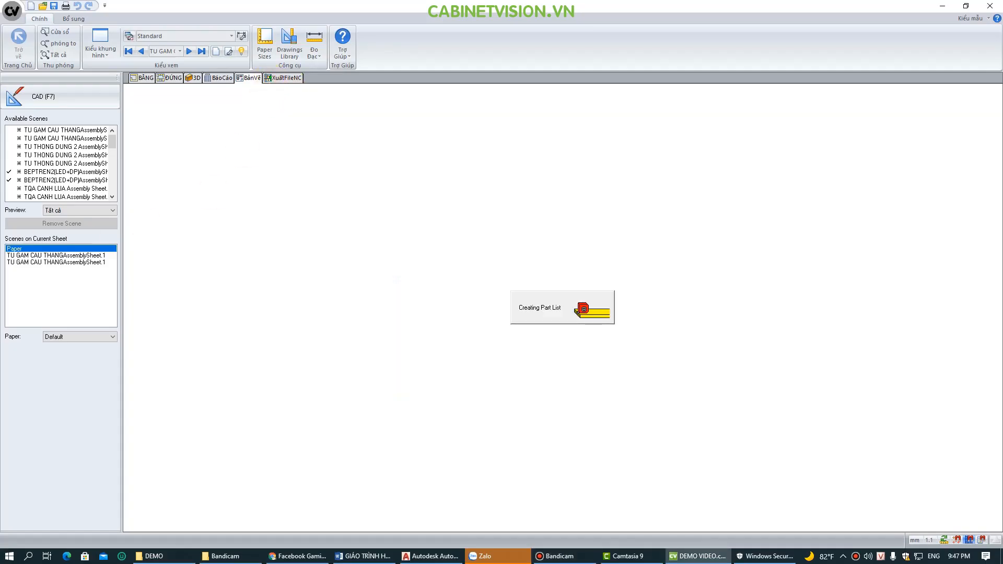
left_click(53, 97)
left_click(460, 192)
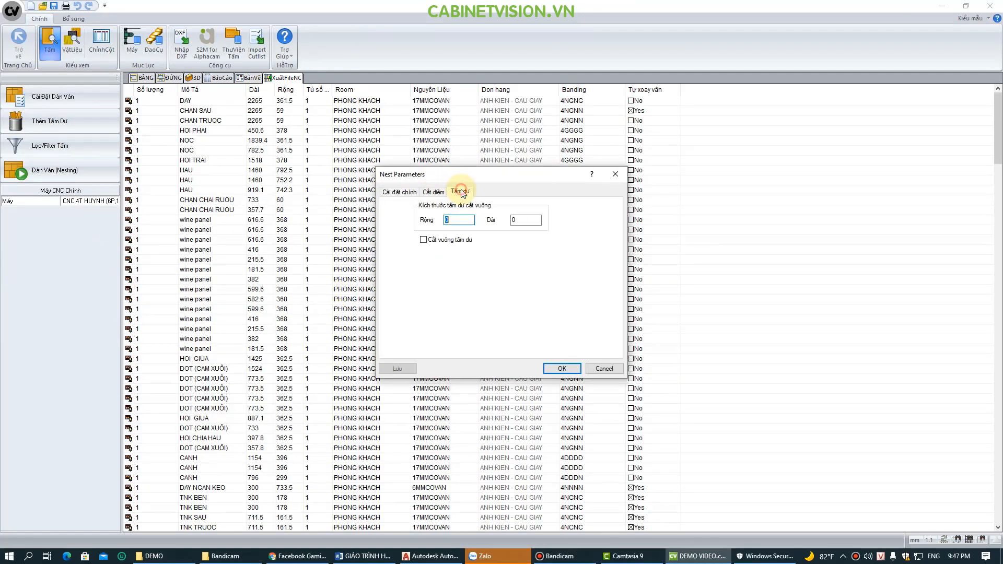
left_click(603, 369)
Examine the part filter's criteria by room, cabinet, sheet material, part type and other options, leaving the filter unapplied.
left_click(52, 145)
left_click(440, 179)
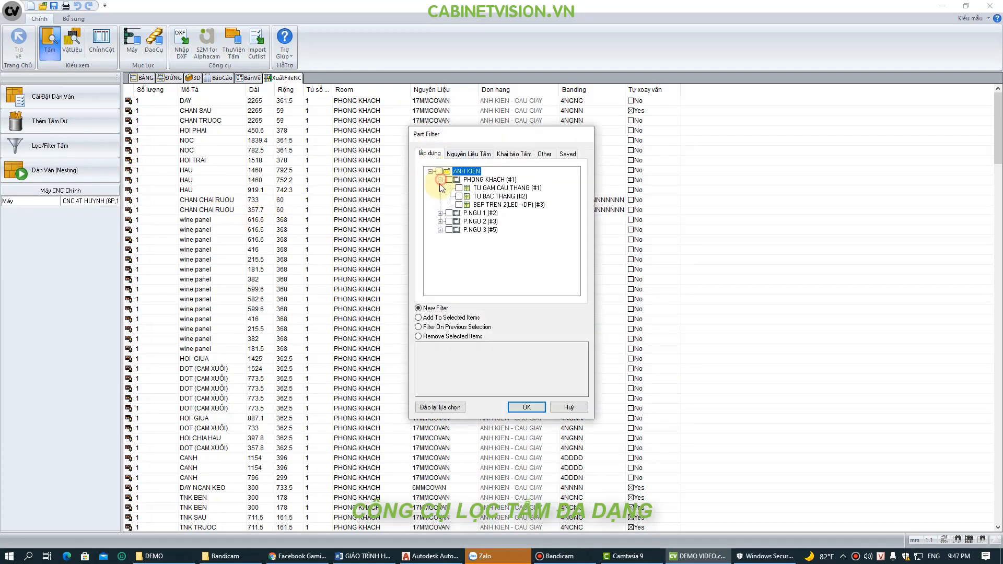
left_click(440, 213)
left_click(469, 153)
left_click(514, 154)
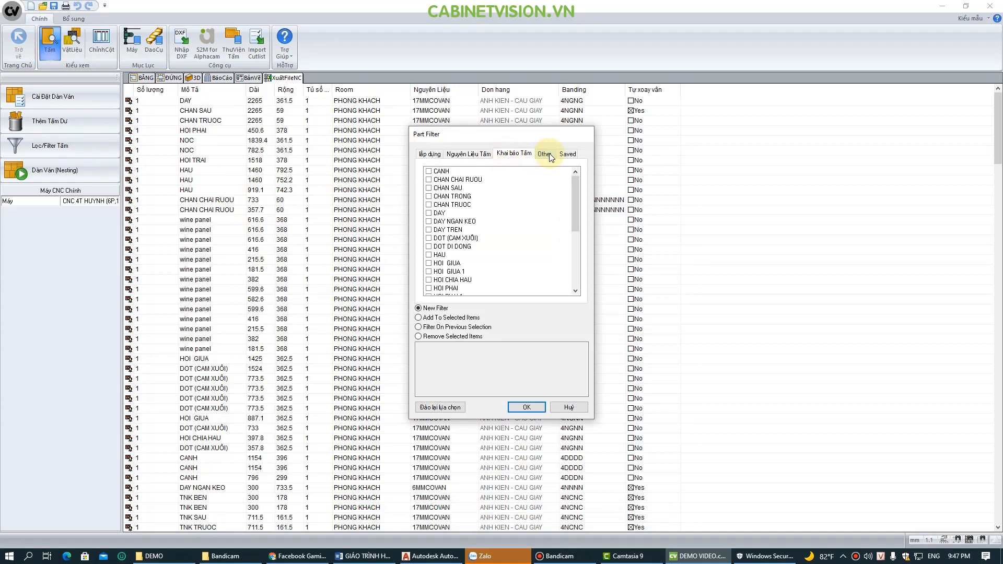
left_click(545, 153)
left_click(514, 154)
left_click(564, 409)
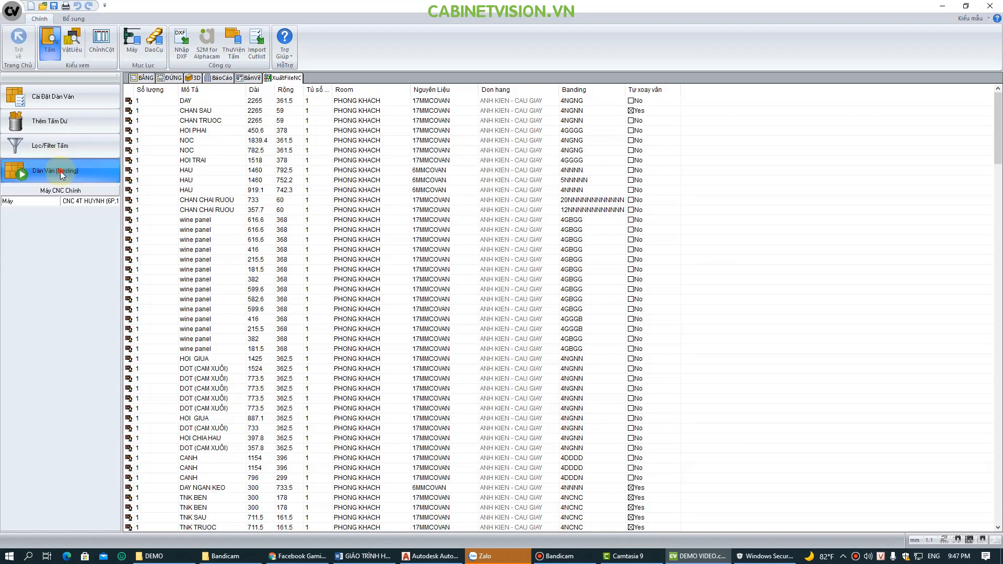
Run the nesting for all parts and browse the 17MMCOVAN cut patterns up to sheet 3.
left_click(517, 354)
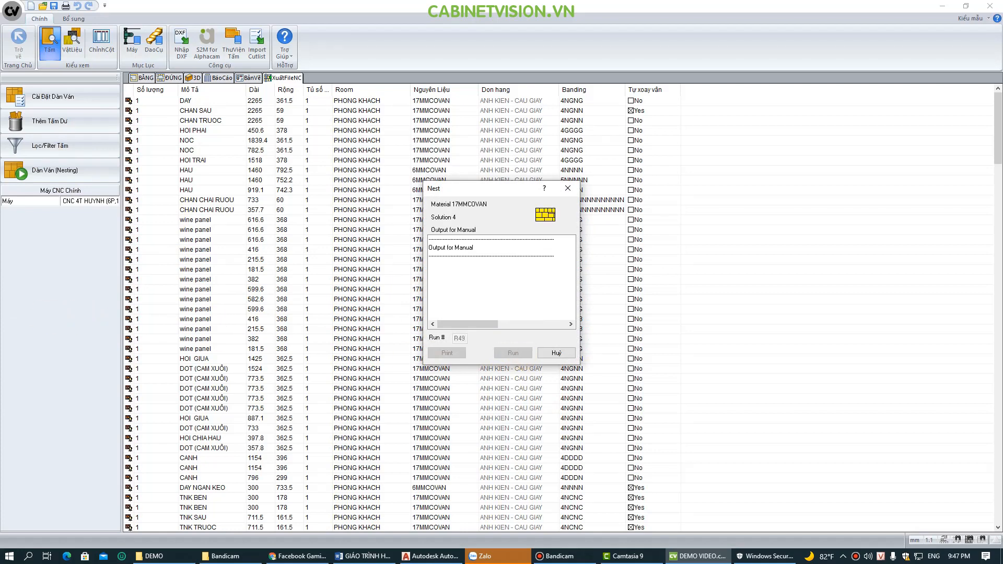
left_click(513, 353)
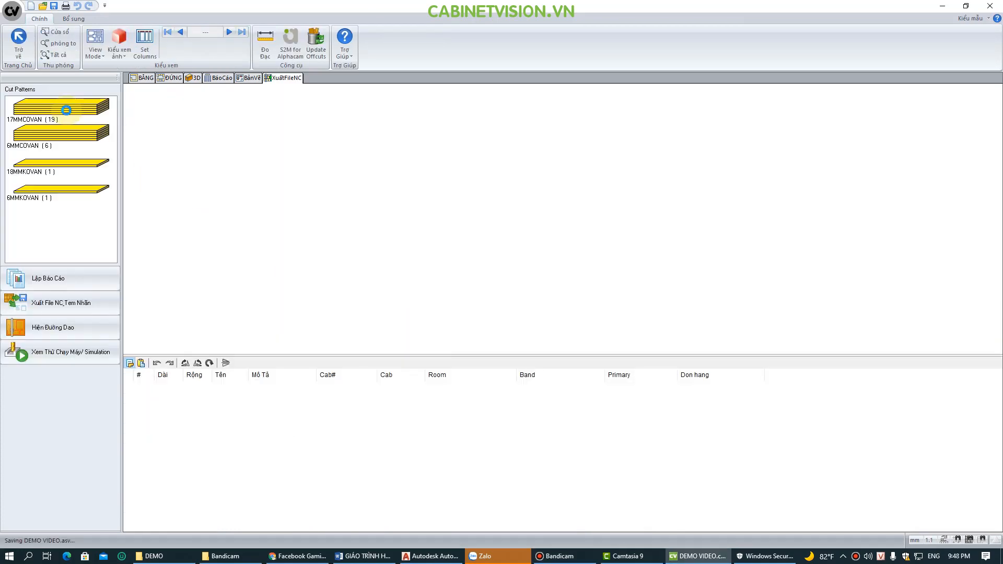
left_click(67, 111)
left_click(228, 32)
left_click(229, 33)
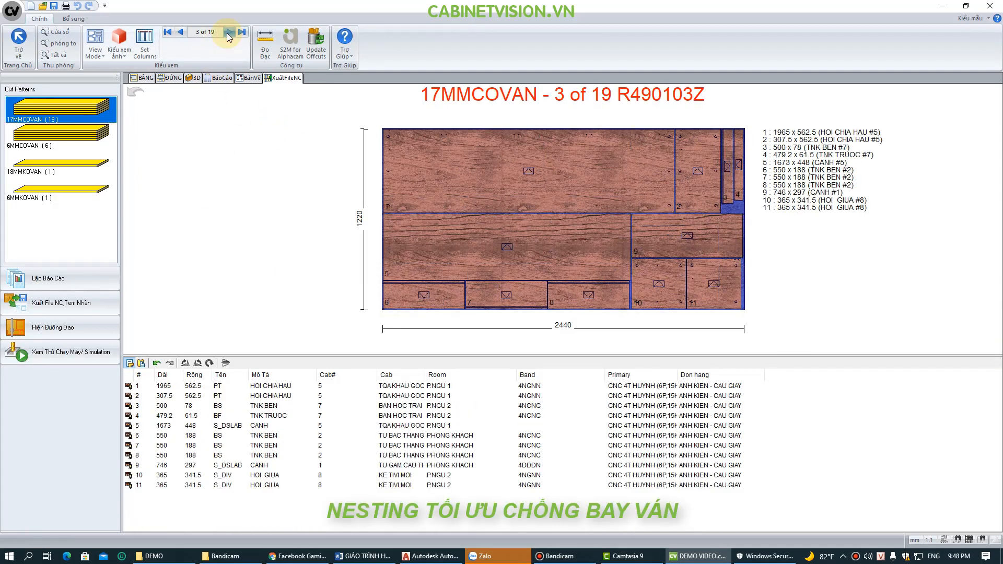
Browse the remaining 17MMCOVAN cut patterns through sheet 19.
left_click(228, 33)
left_click(228, 32)
left_click(228, 32)
left_click(227, 33)
left_click(226, 33)
left_click(227, 33)
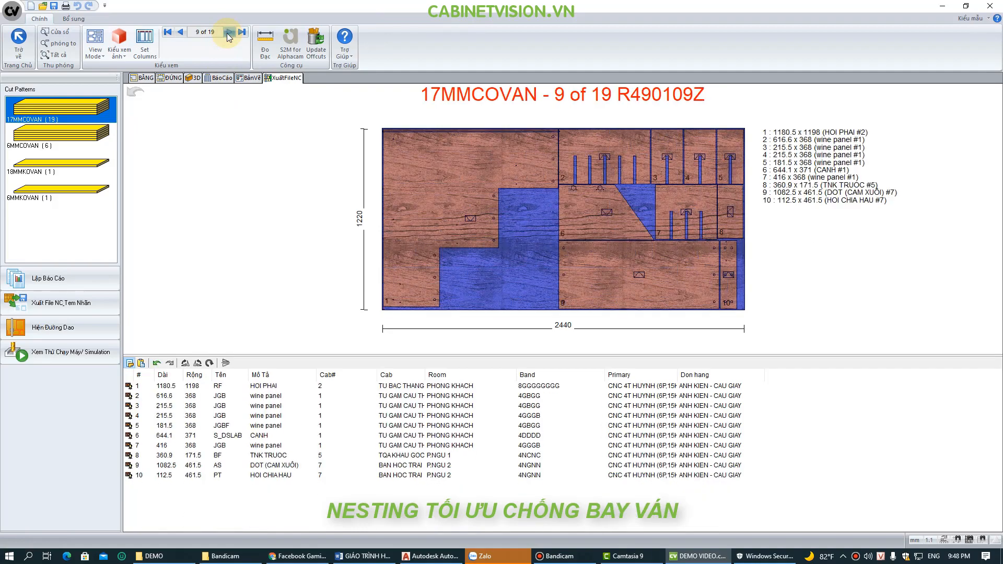
left_click(226, 33)
left_click(227, 33)
left_click(227, 33)
left_click(227, 33)
left_click(227, 33)
left_click(227, 33)
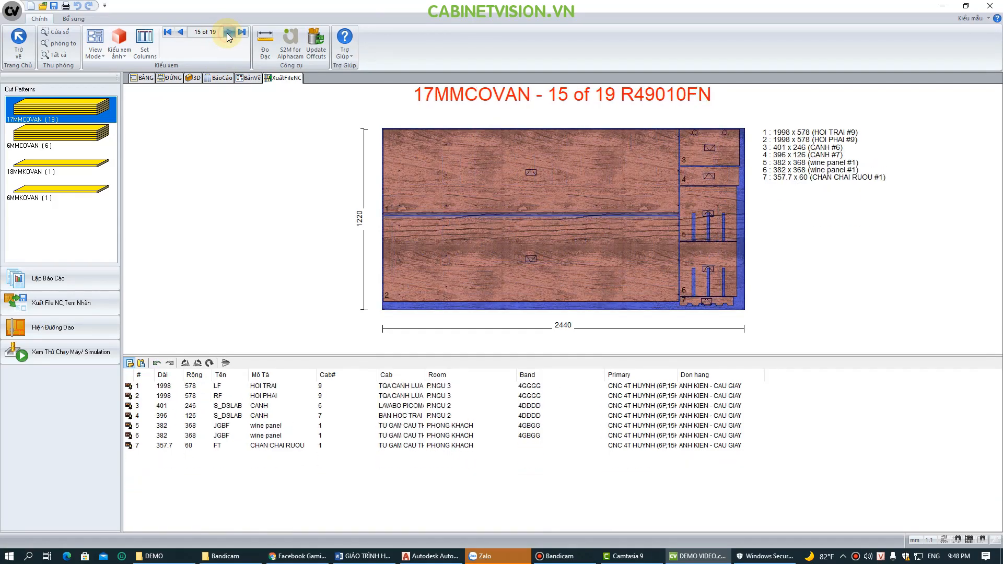
left_click(226, 33)
left_click(228, 33)
left_click(229, 33)
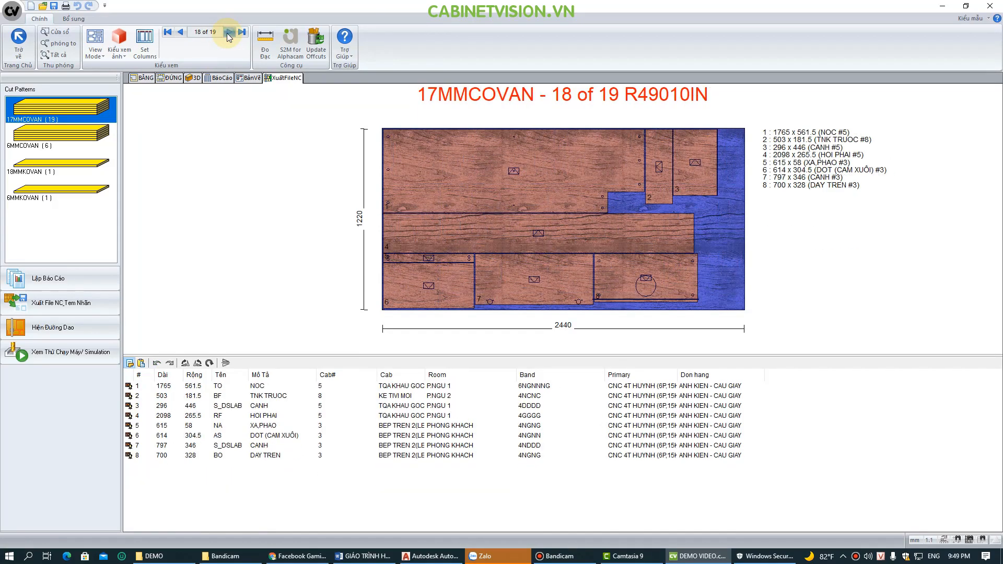
left_click(228, 33)
Look through the 6MMCOVAN, 18MMKOVAN and 6MMKOVAN cut patterns.
left_click(229, 33)
left_click(229, 33)
left_click(228, 33)
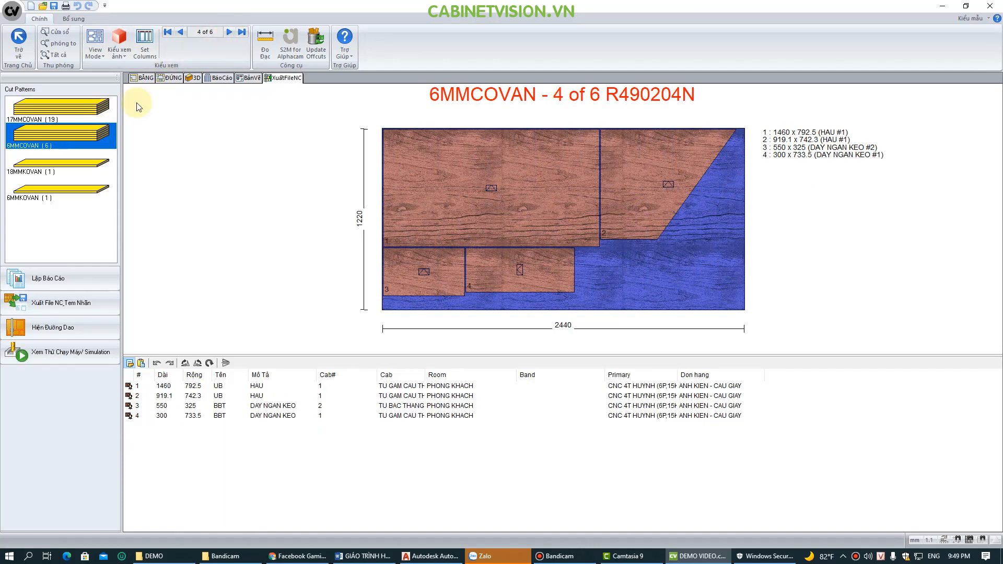
left_click(228, 33)
left_click(228, 33)
left_click(228, 32)
left_click(228, 33)
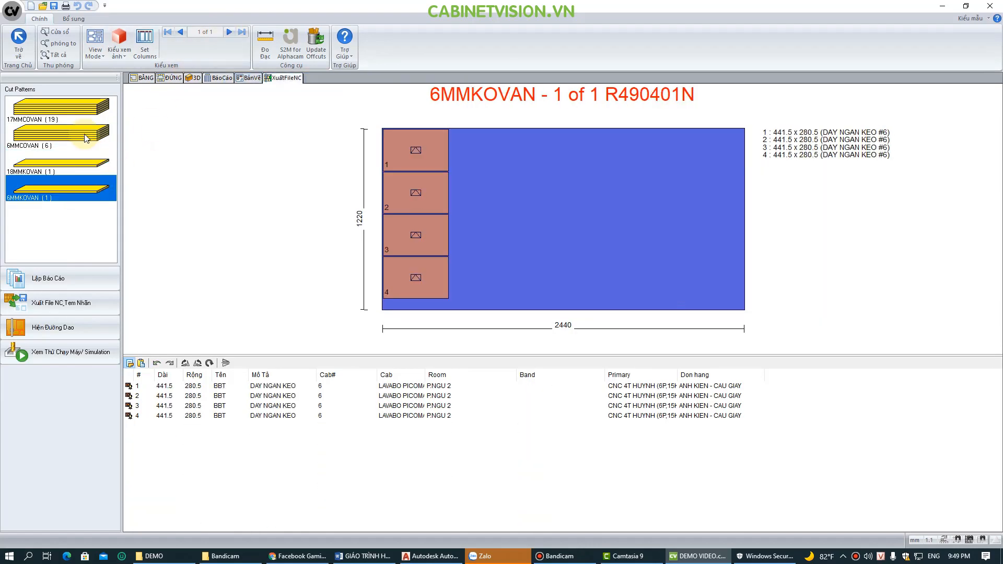
Simulate the first 17MMCOVAN sheet in Alphacam at a faster speed, inspect the machined pockets and grooves up close, and close the simulation.
left_click(61, 110)
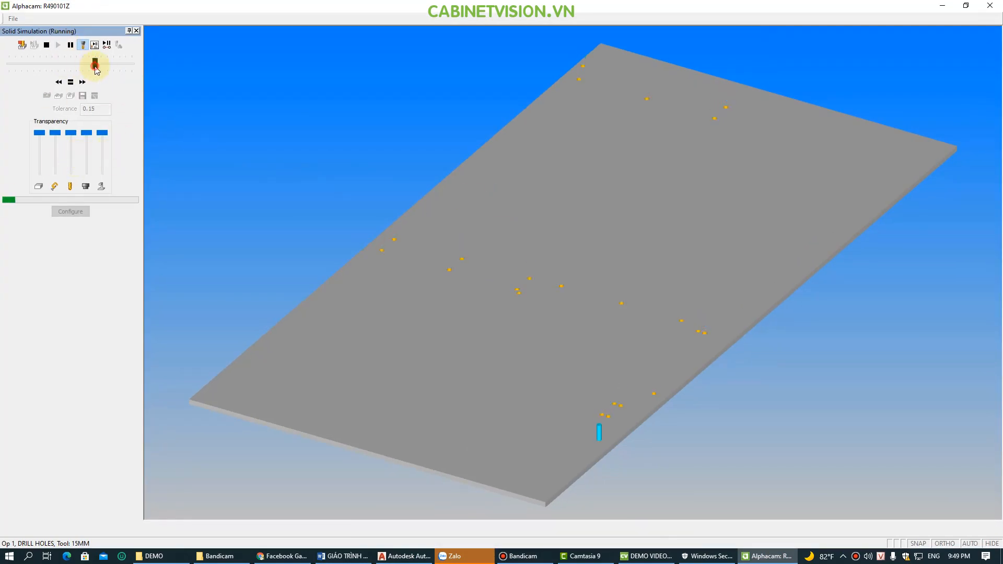
left_click_drag(96, 69, 101, 65)
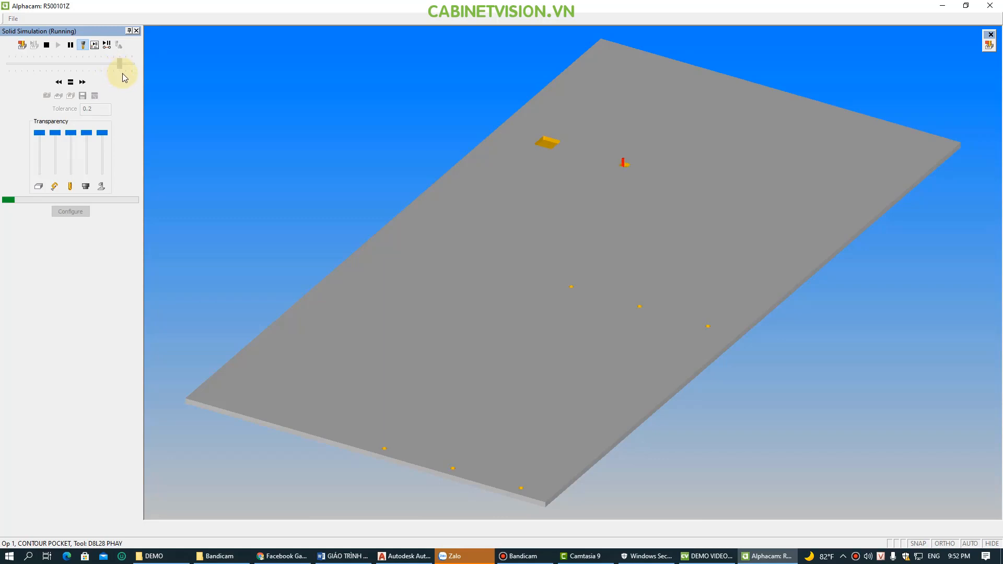
left_click_drag(122, 74, 132, 76)
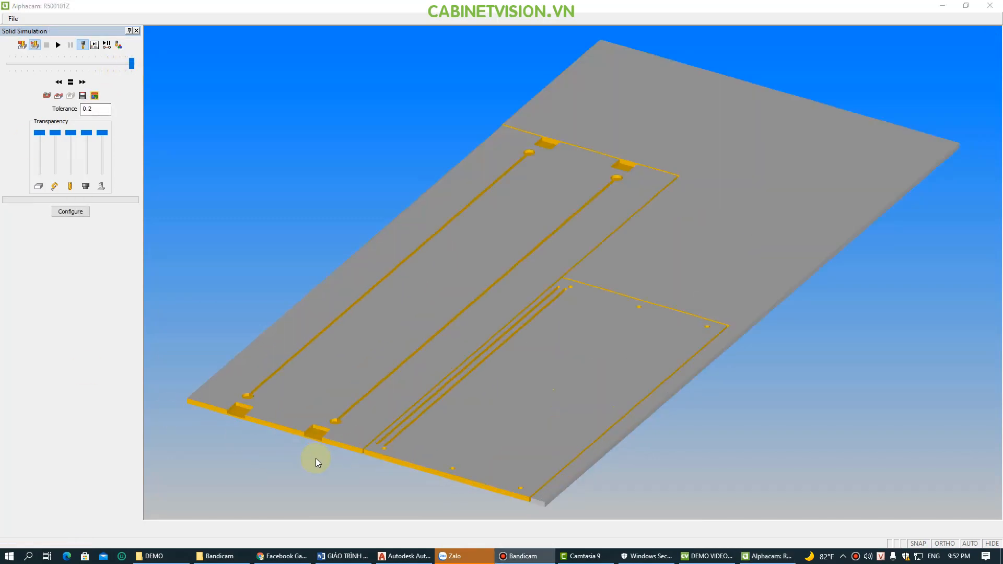
scroll(316, 461, "up", 6)
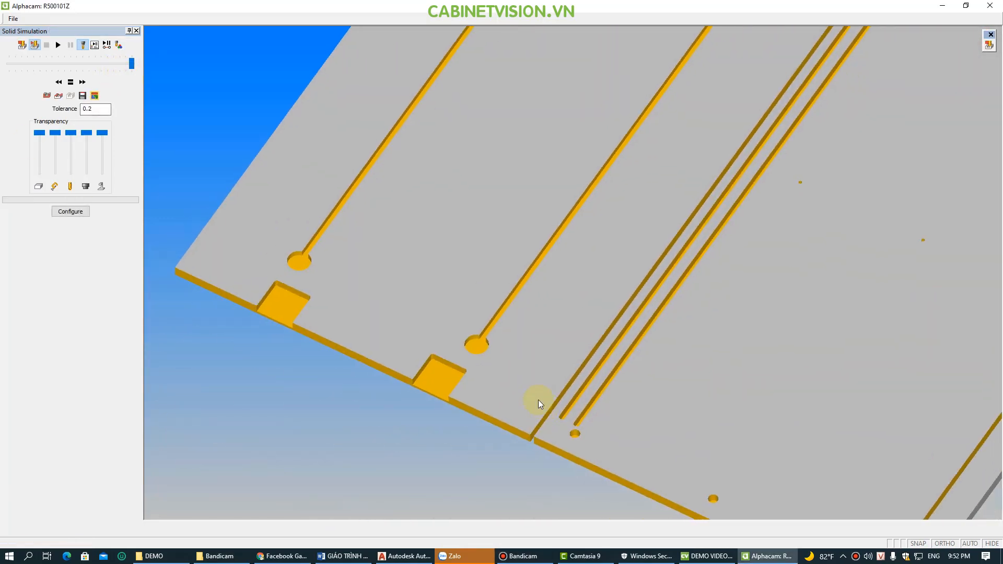
scroll(540, 403, "down", 3)
left_click(989, 5)
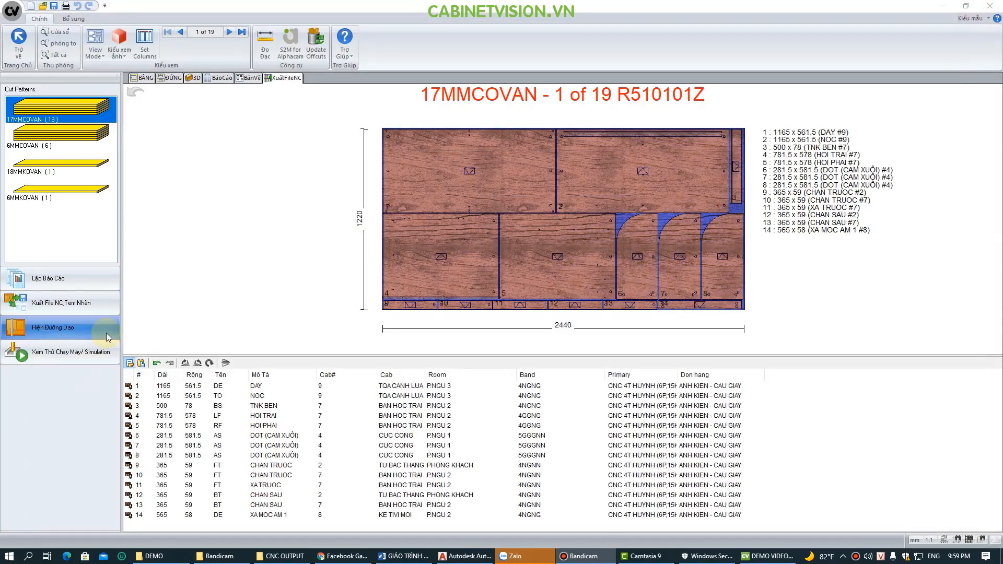
Output the NC files and label data for the nested sheets and select the exported NC files in the CNC OUTPUT folder.
left_click(61, 303)
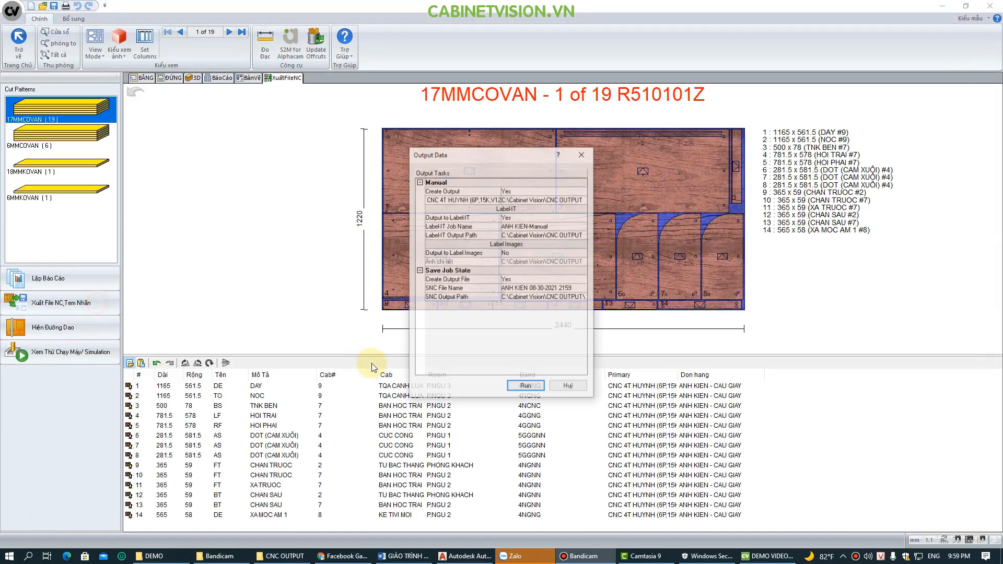
left_click(527, 388)
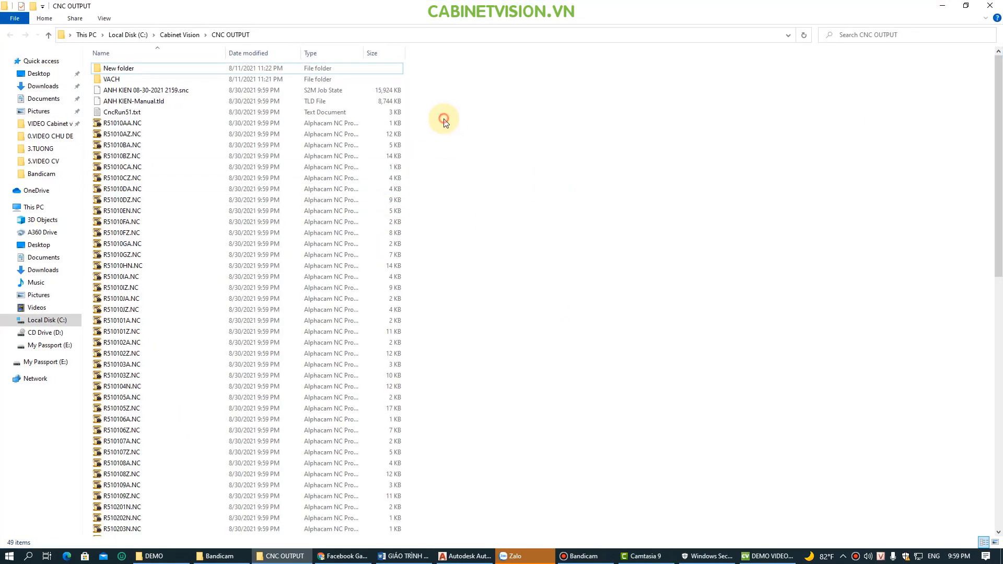
left_click_drag(445, 122, 102, 538)
scroll(147, 311, "up", 2)
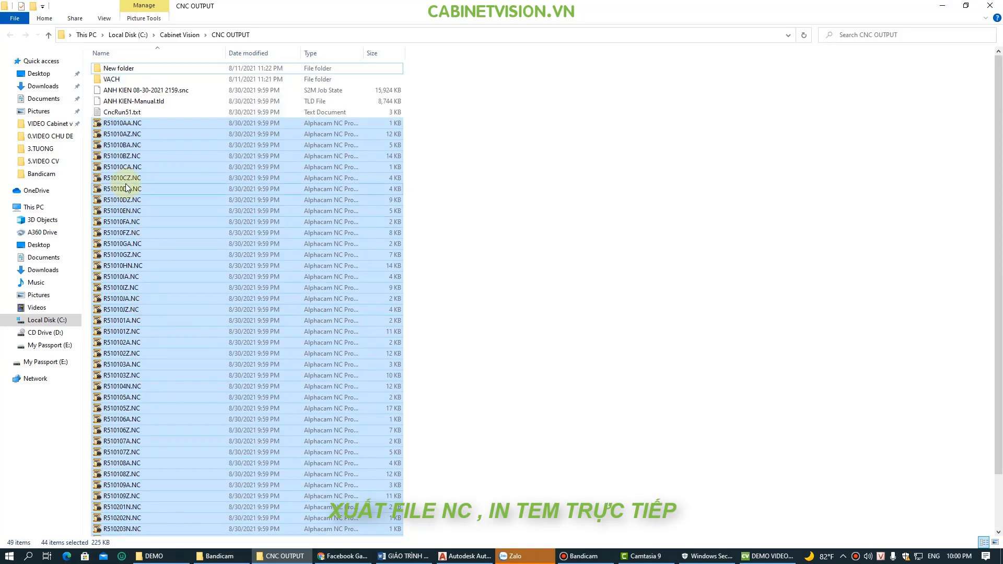
Open R51010CZ.NC in Alphaedit and read through its G-code to the end.
double_click(126, 178)
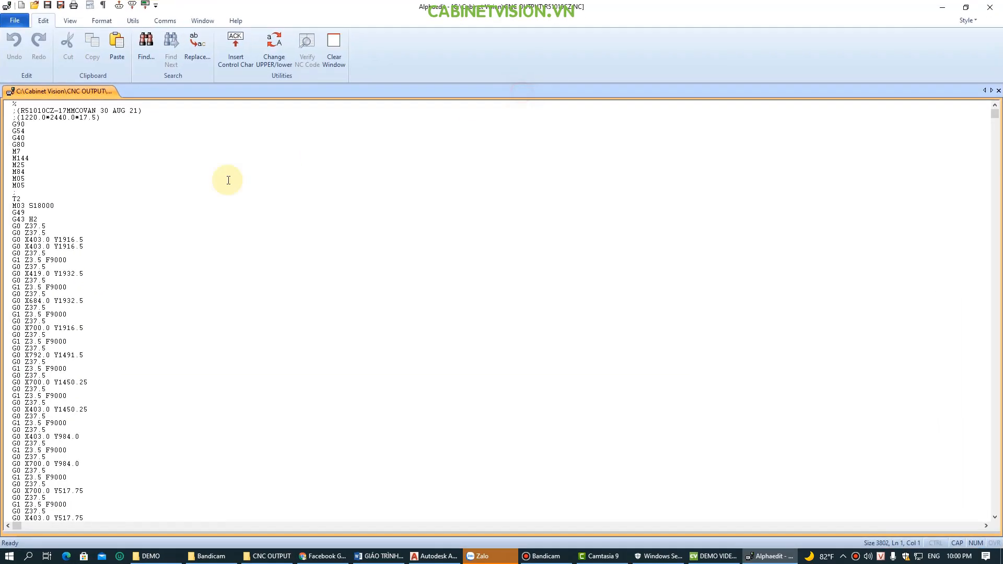
left_click_drag(14, 104, 64, 201)
scroll(139, 173, "down", 20)
left_click_drag(995, 266, 995, 535)
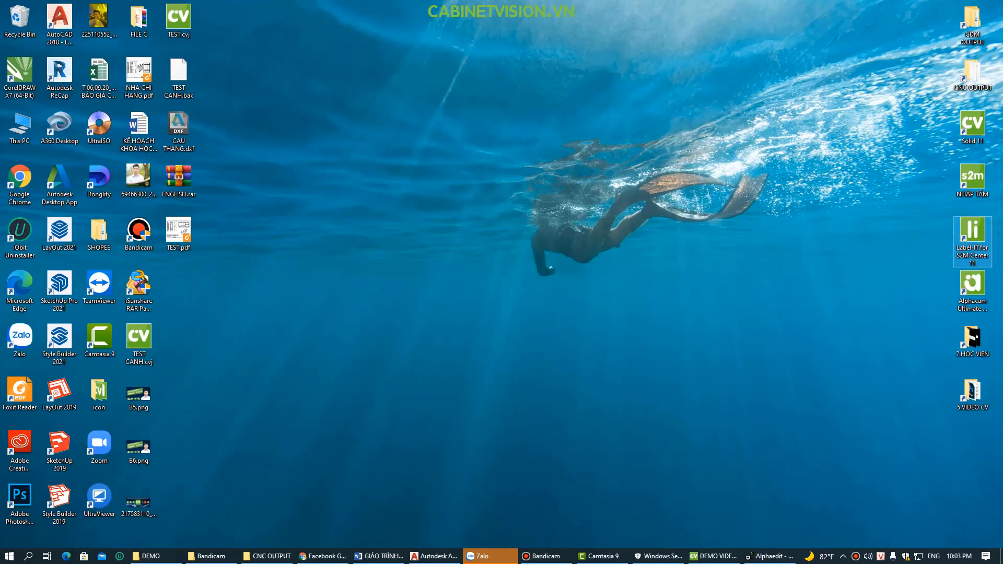
Open Label-IT for S2M Center 11 and browse the 17MMCOVAN sheets up to sheet 8.
double_click(972, 232)
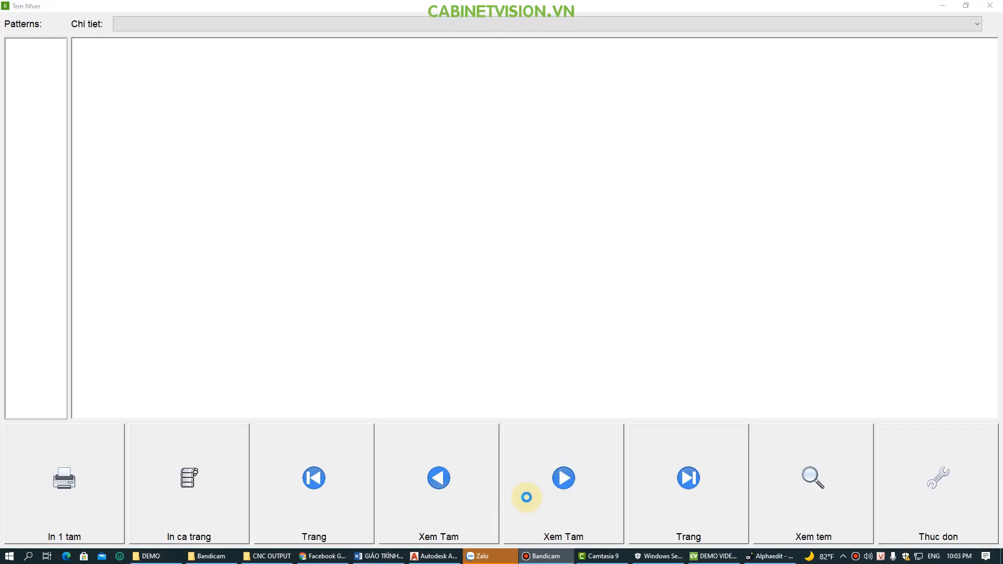
left_click(677, 475)
left_click(677, 474)
left_click(676, 474)
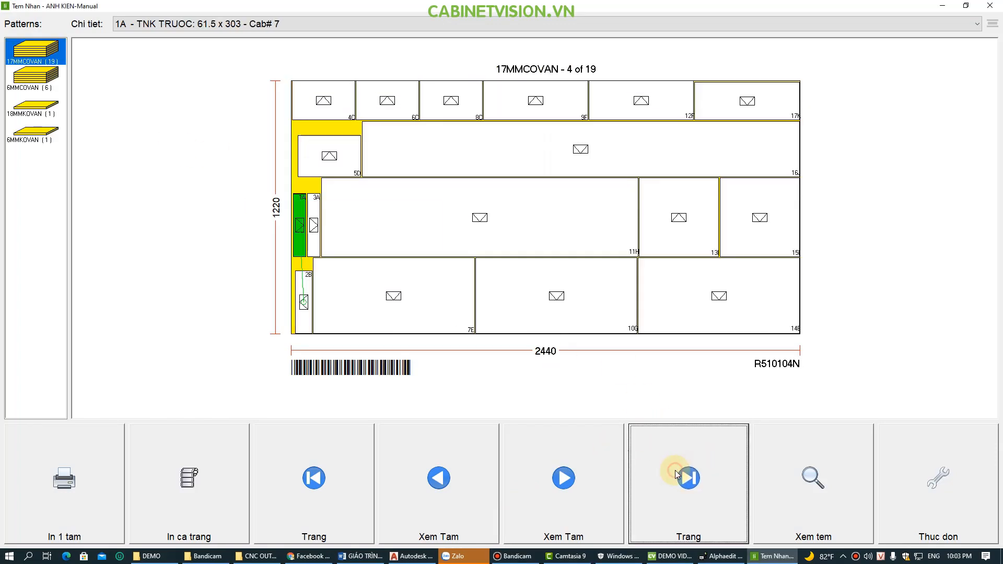
left_click(677, 475)
left_click(676, 475)
left_click(676, 474)
left_click(677, 475)
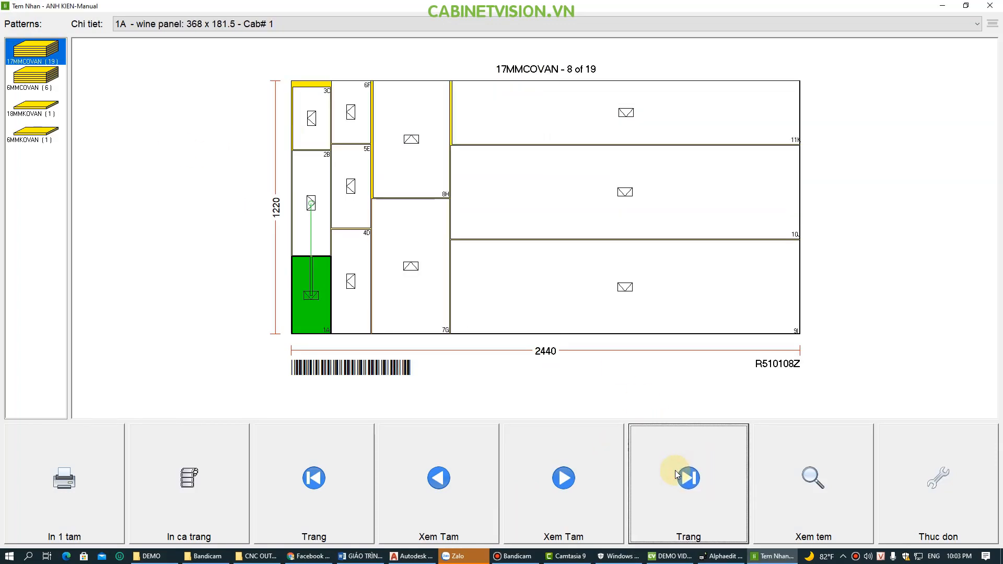
Preview the part labels of 17MMCOVAN sheet 8 one by one through part 11K, and return to the sheet layout.
left_click(797, 474)
left_click(575, 483)
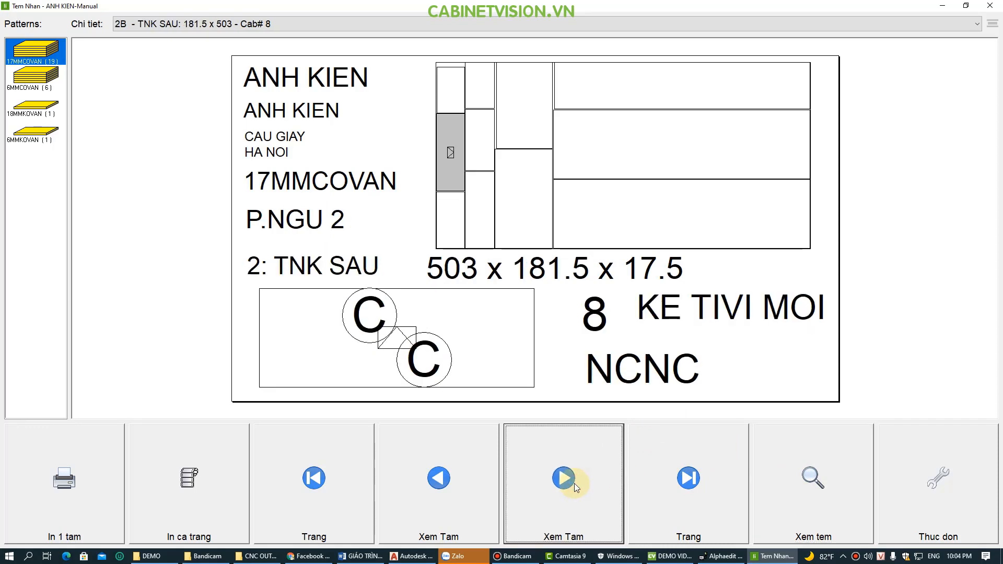
left_click(575, 484)
left_click(574, 484)
left_click(574, 484)
left_click(575, 484)
left_click(575, 484)
left_click(574, 484)
left_click(575, 484)
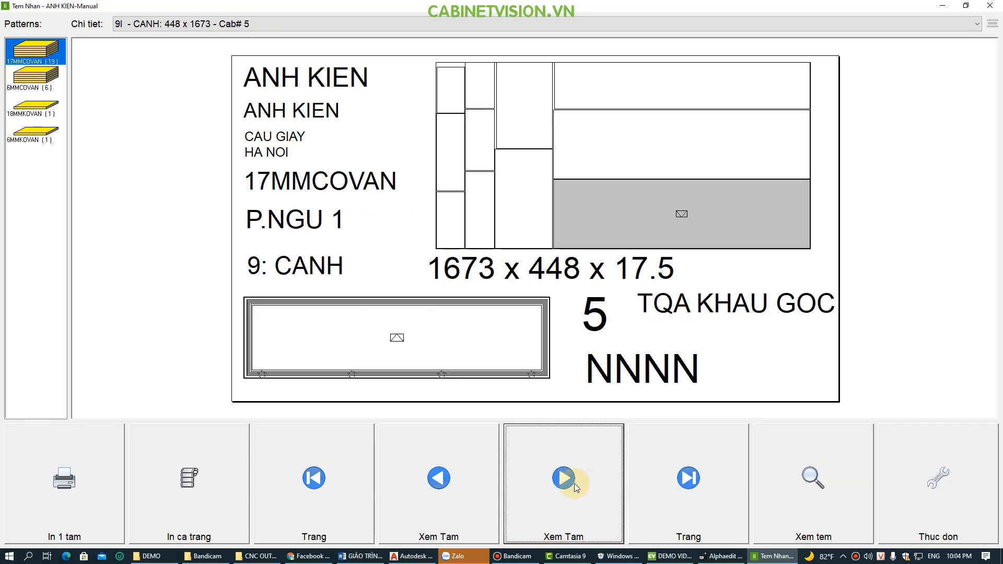
left_click(575, 484)
left_click(575, 484)
left_click(813, 497)
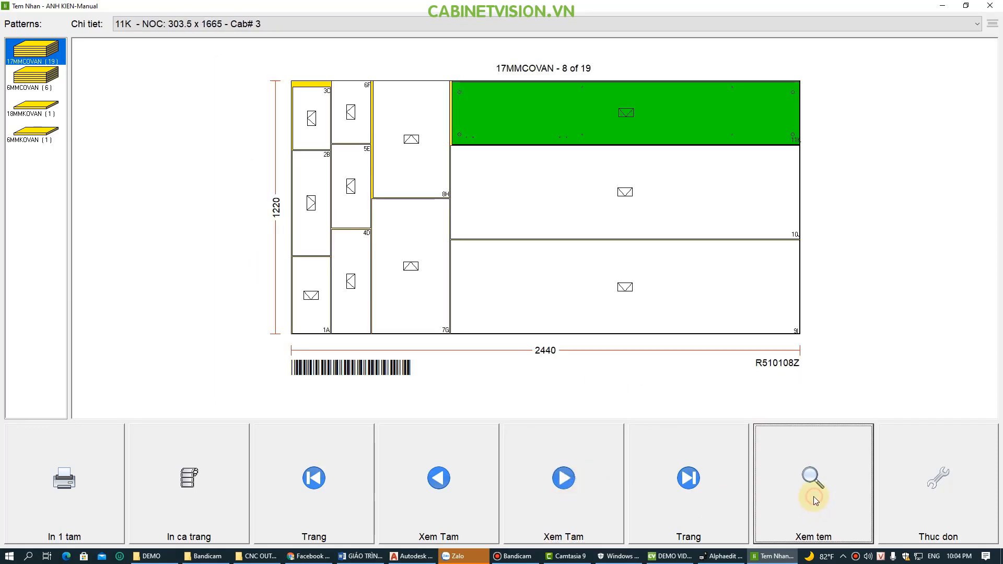
Preview labels for the 6MMCOVAN sheets, view the 18MMKOVAN and 6MMKOVAN layouts, and minimize the label program.
left_click(56, 83)
left_click(804, 474)
left_click(692, 477)
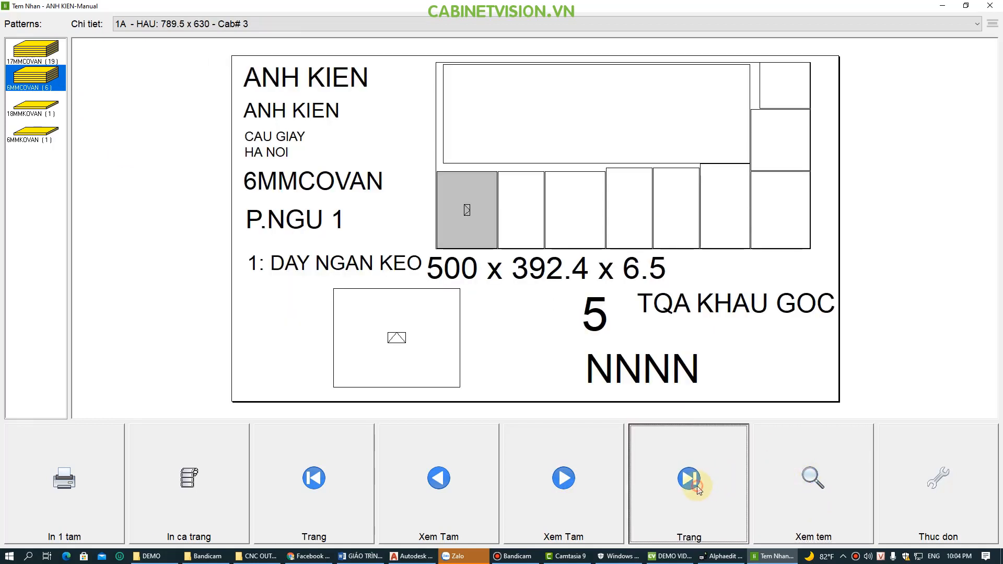
left_click(789, 490)
left_click(34, 110)
left_click(34, 135)
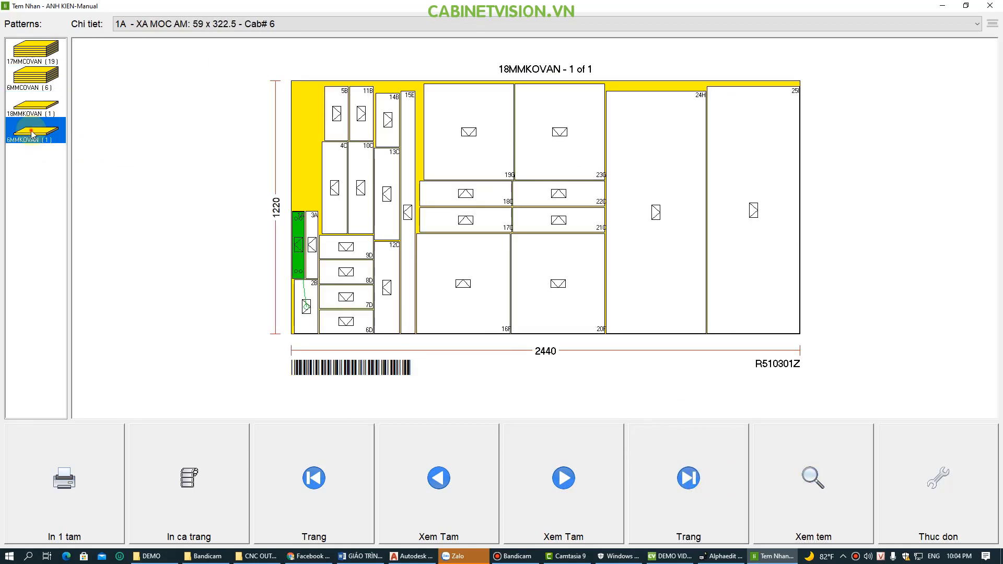
left_click(946, 7)
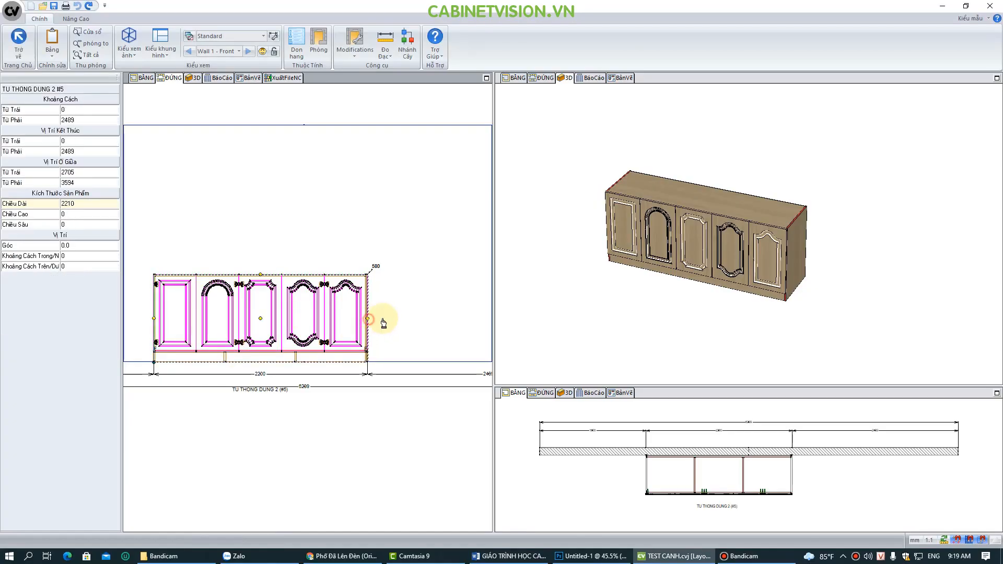
Stretch the five-door cabinet TU THONG DUNG 2 to about 3130 mm long and increase its height in the elevation view.
left_click_drag(382, 318, 457, 318)
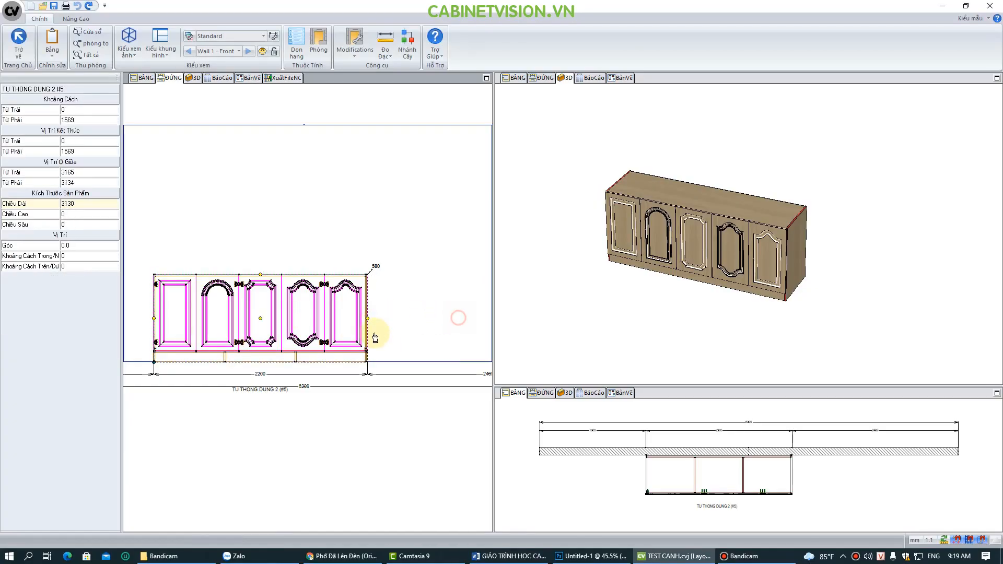
left_click_drag(305, 271, 305, 156)
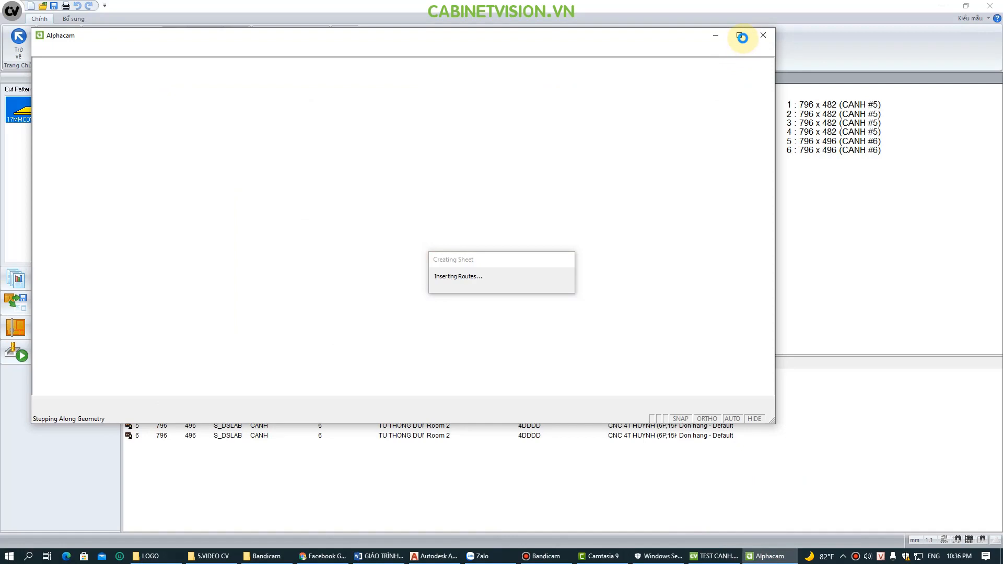
Maximize Alphacam and run the solid simulation of the six-door sheet R640101Z at a faster speed.
left_click(742, 37)
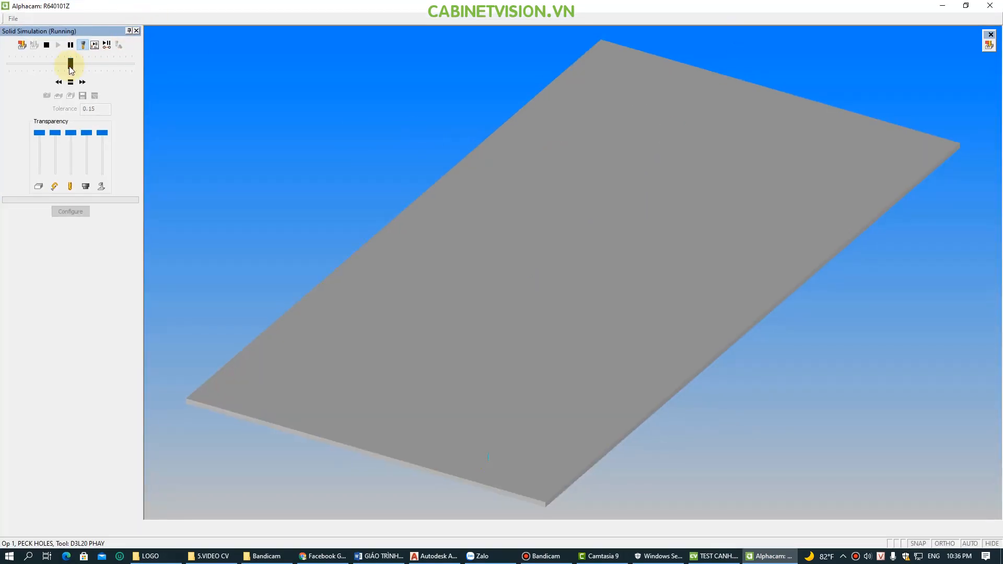
left_click_drag(70, 67, 101, 69)
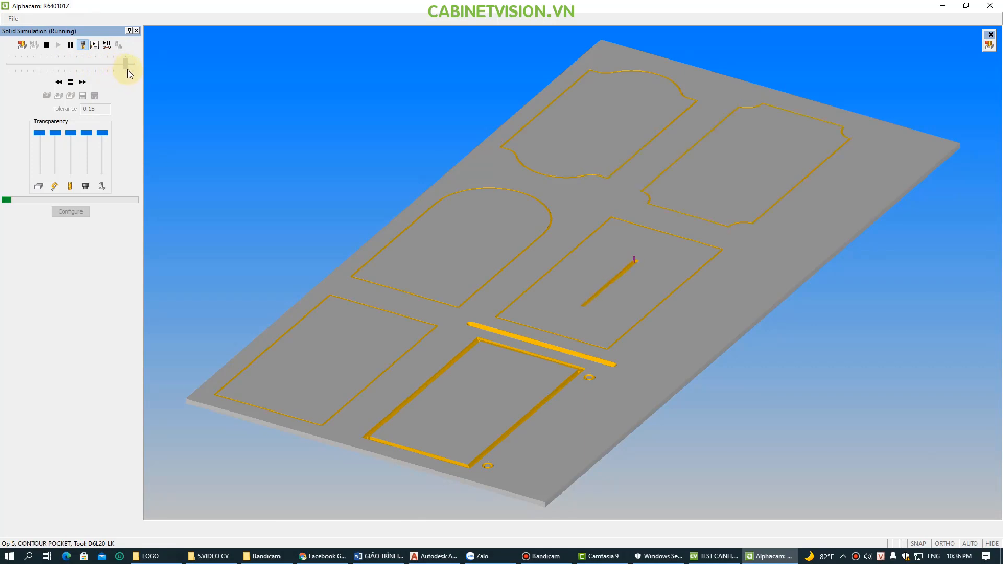
left_click_drag(127, 70, 119, 75)
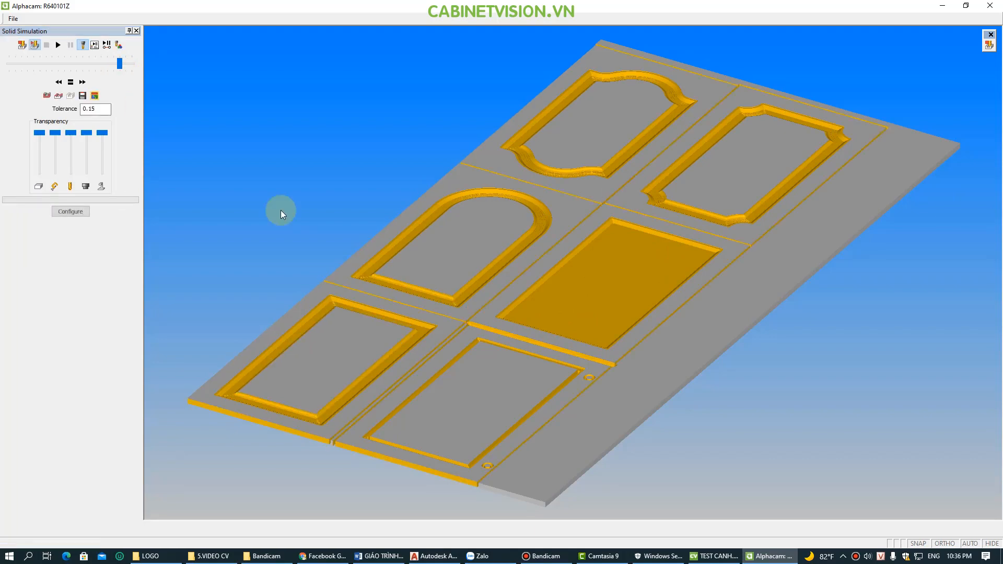
Examine the simulated round handle hole, edge groove and moulded frame corners on the doors up close.
scroll(571, 425, "up", 1)
scroll(597, 440, "up", 5)
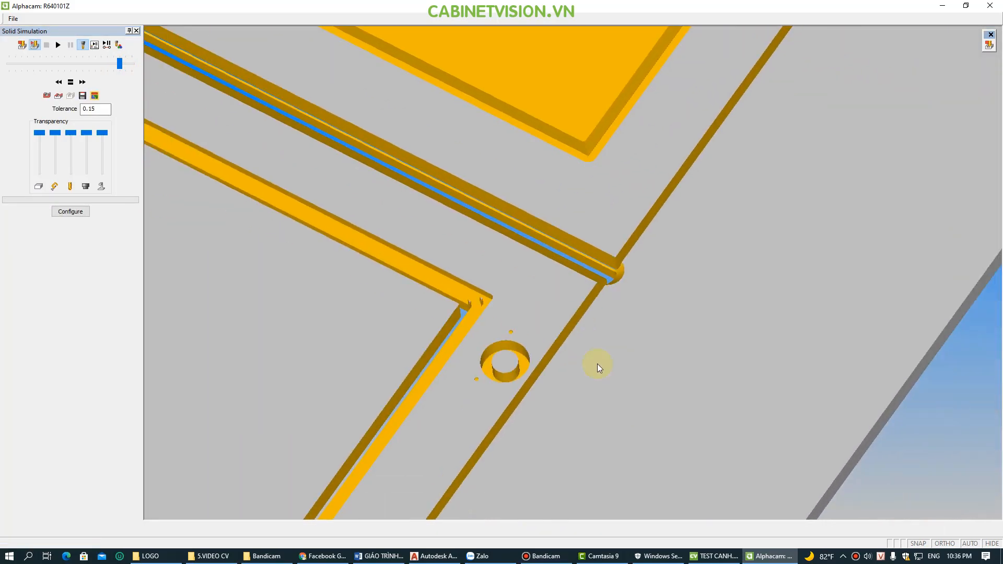
middle_click_drag(597, 364, 315, 97)
scroll(315, 98, "down", 5)
middle_click_drag(204, 96, 278, 215)
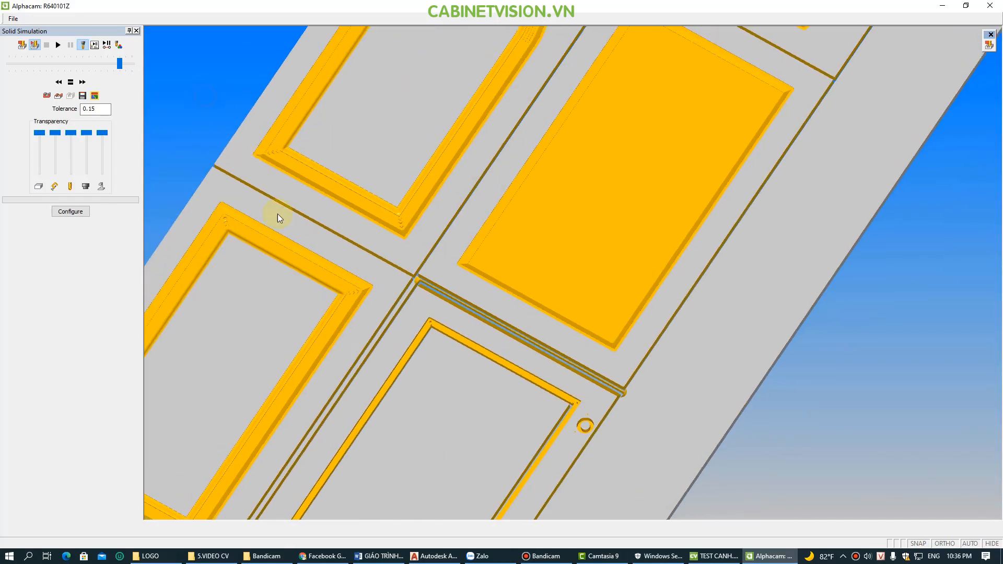
scroll(324, 280, "up", 6)
scroll(407, 191, "up", 3)
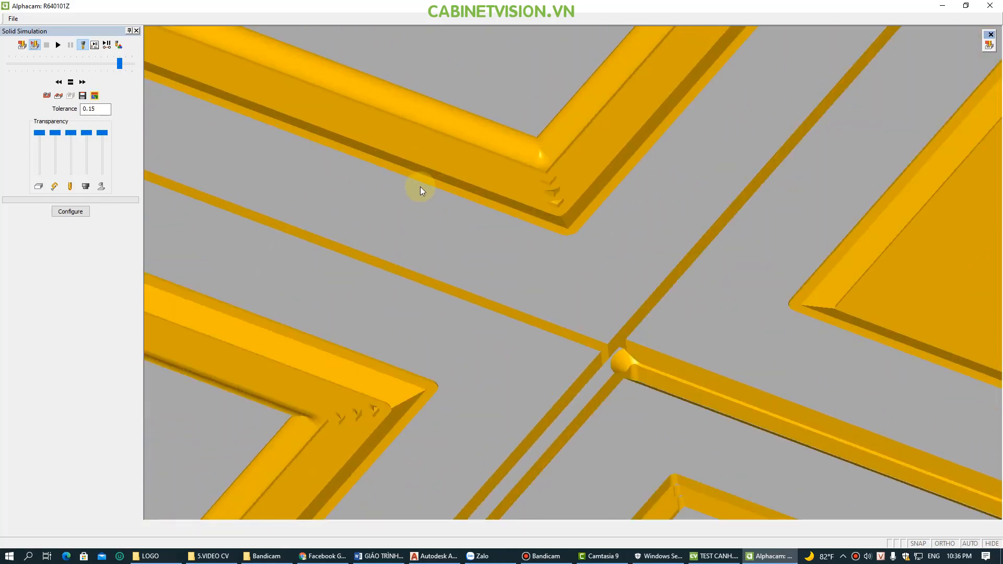
Examine the simulated curved and notched door mouldings at the far end of the sheet.
scroll(422, 191, "down", 4)
middle_click_drag(436, 37, 449, 73)
scroll(460, 74, "down", 2)
middle_click_drag(692, 42, 638, 121)
middle_click_drag(794, 42, 734, 105)
scroll(706, 167, "up", 4)
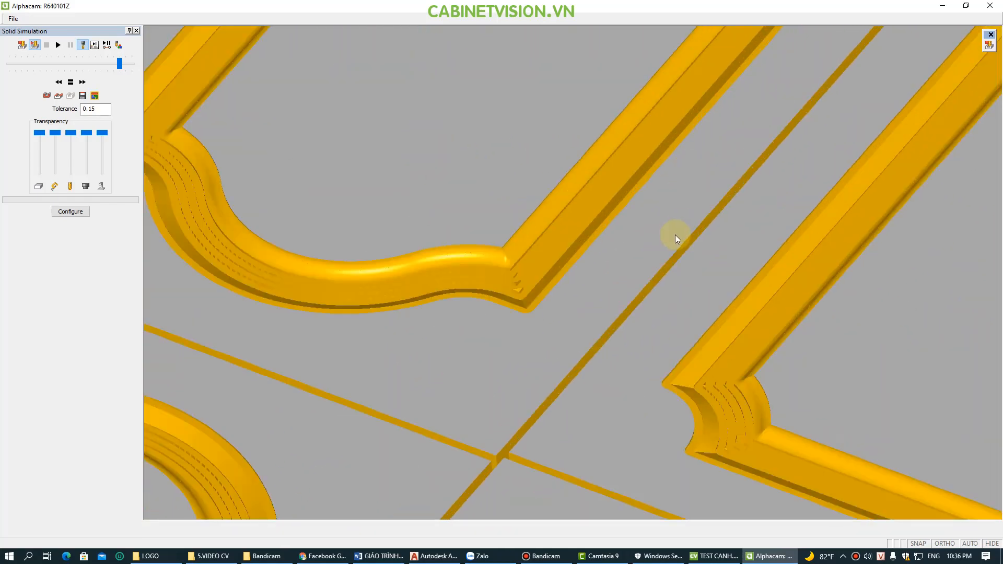
middle_click_drag(676, 238, 606, 313)
scroll(620, 271, "up", 4)
scroll(617, 296, "down", 8)
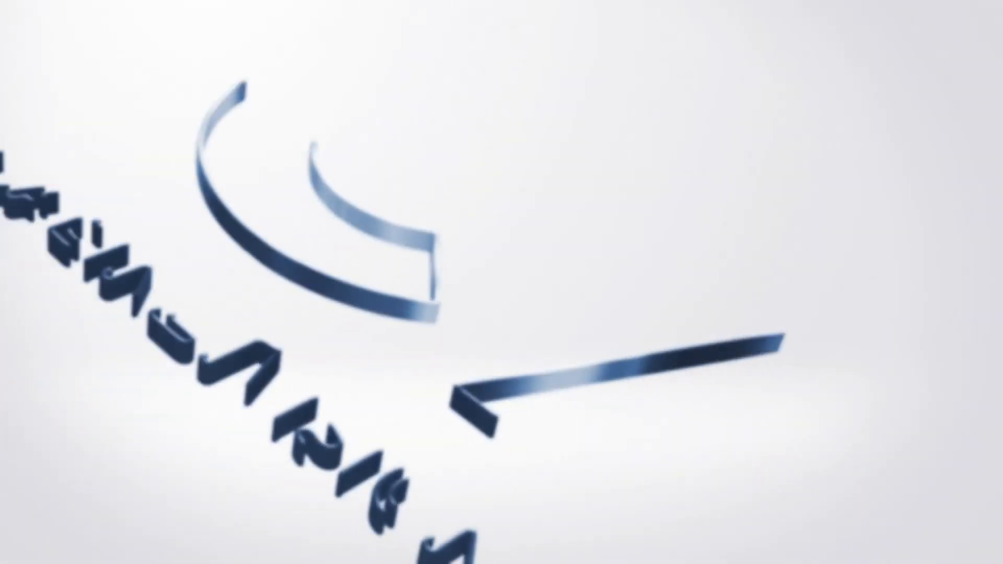